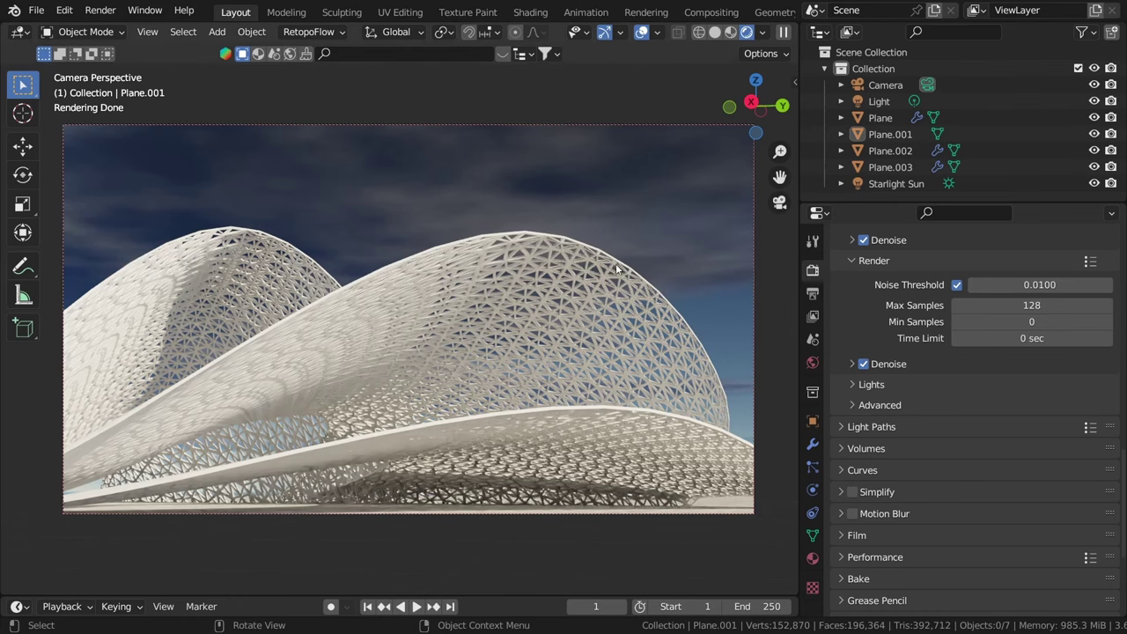
Step: Switch the finished scene from rendered to solid shading and examine the perforated shell structures from several angles
{"action": "mouse_move", "coordinate": [643, 329]}
{"action": "middle_mouse_down"}
{"action": "mouse_move", "coordinate": [620, 327]}
{"action": "mouse_move", "coordinate": [588, 365]}
{"action": "middle_mouse_up"}
{"action": "scroll", "coordinate": [453, 313], "scroll_direction": "up", "scroll_amount": 3}
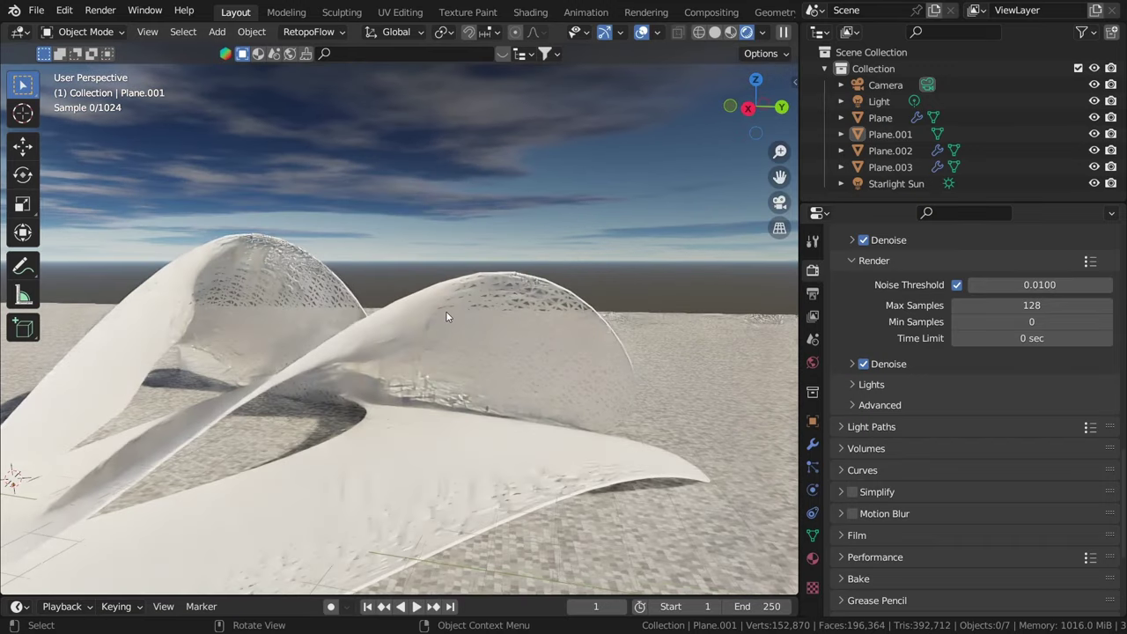
{"action": "key", "text": "z"}
{"action": "scroll", "coordinate": [516, 318], "scroll_direction": "down", "scroll_amount": 6}
{"action": "middle_click_drag", "start_coordinate": [678, 322], "coordinate": [624, 374]}
{"action": "key", "text": "b"}
{"action": "key", "text": "Escape"}
{"action": "scroll", "coordinate": [663, 400], "scroll_direction": "up", "scroll_amount": 7}
{"action": "middle_click_drag", "start_coordinate": [616, 416], "coordinate": [595, 257]}
Step: Enter Edit Mode on the front lattice shell (Plane) and move a control vertex along the Z axis
{"action": "left_click", "coordinate": [527, 401]}
{"action": "key", "text": "Tab"}
{"action": "middle_click_drag", "start_coordinate": [659, 357], "coordinate": [638, 362]}
{"action": "key", "text": "g"}
{"action": "key", "text": "z"}
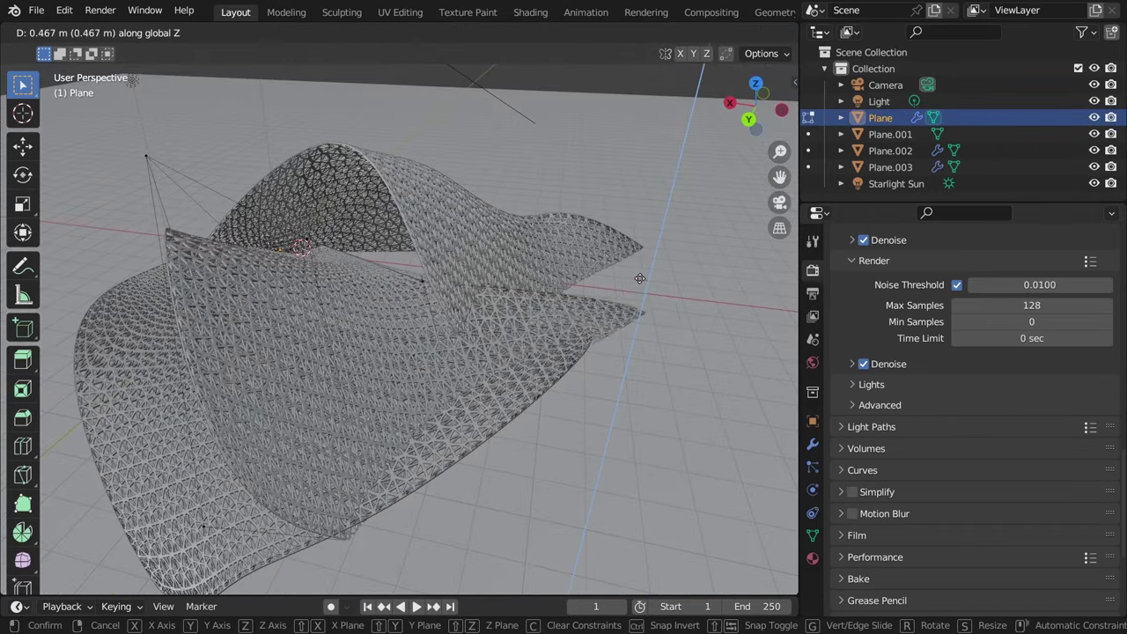
{"action": "left_click", "coordinate": [609, 294]}
{"action": "mouse_move", "coordinate": [609, 293]}
{"action": "middle_mouse_down"}
{"action": "mouse_move", "coordinate": [547, 270]}
{"action": "mouse_move", "coordinate": [629, 301]}
{"action": "middle_mouse_up"}
Step: Move two more control vertices of the lattice shell along Z, the last by about 3.5 m, and return to Object Mode
{"action": "left_click", "coordinate": [282, 143]}
{"action": "key", "text": "g"}
{"action": "key", "text": "z"}
{"action": "middle_click_drag", "start_coordinate": [379, 191], "coordinate": [670, 229], "text": "shift"}
{"action": "left_click", "coordinate": [482, 154]}
{"action": "key", "text": "g"}
{"action": "key", "text": "z"}
{"action": "left_click", "coordinate": [681, 209]}
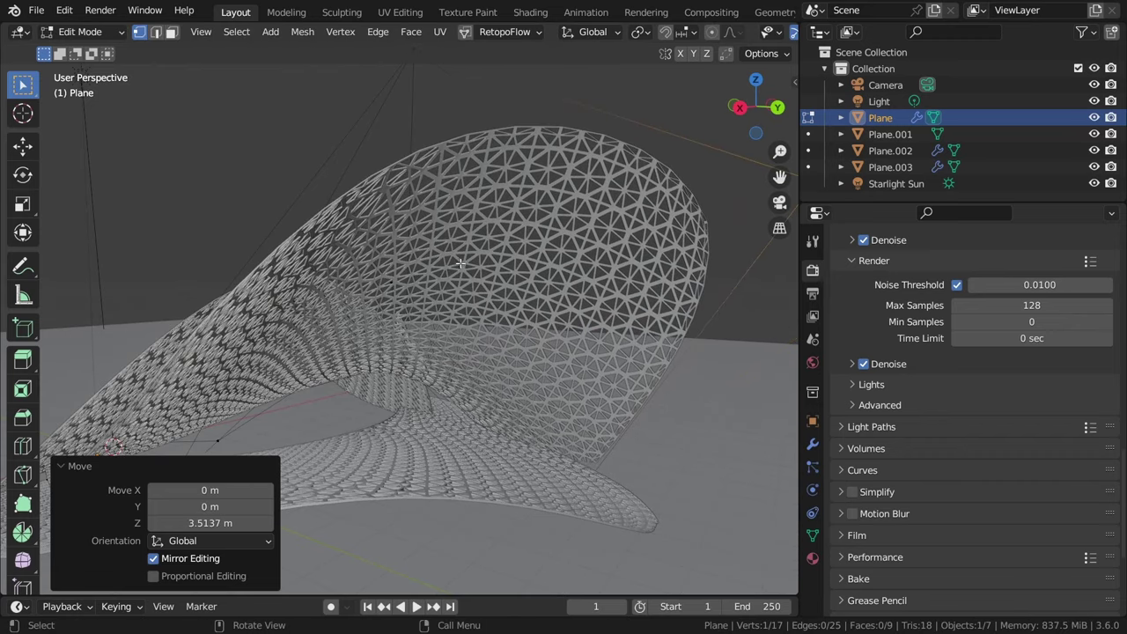
{"action": "key", "text": "Tab"}
{"action": "middle_click_drag", "start_coordinate": [596, 300], "coordinate": [696, 478]}
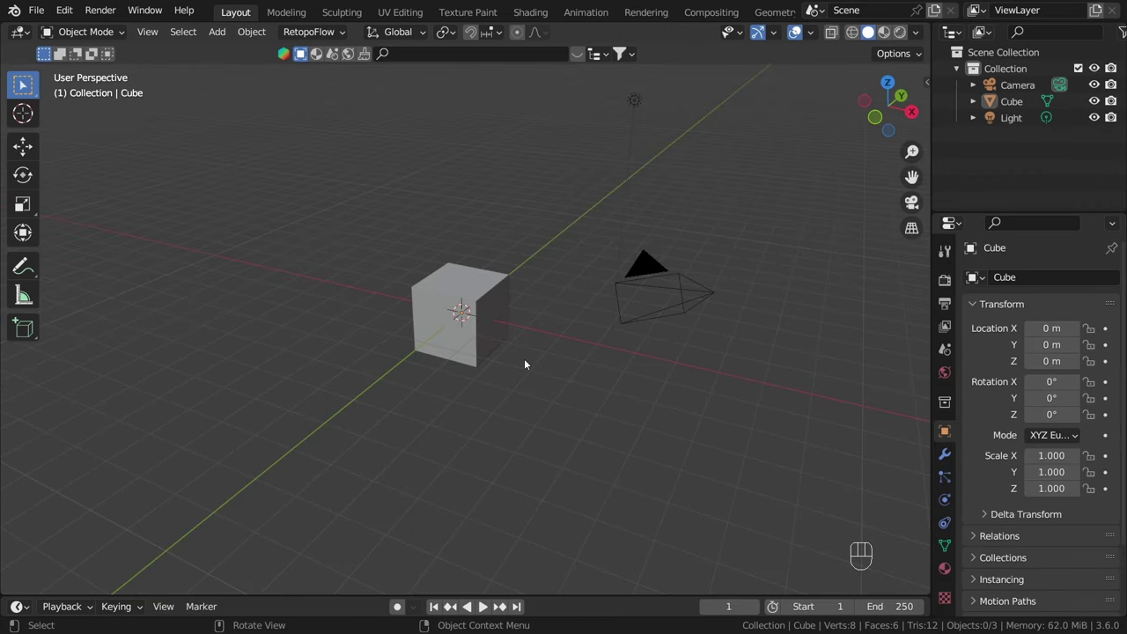
Step: Delete all default objects from the new scene
{"action": "middle_click_drag", "start_coordinate": [524, 360], "coordinate": [564, 294]}
{"action": "left_click", "coordinate": [489, 342]}
{"action": "scroll", "coordinate": [564, 294], "scroll_direction": "down", "scroll_amount": 5}
{"action": "key", "text": "a"}
{"action": "key", "text": "x"}
{"action": "left_click", "coordinate": [565, 296]}
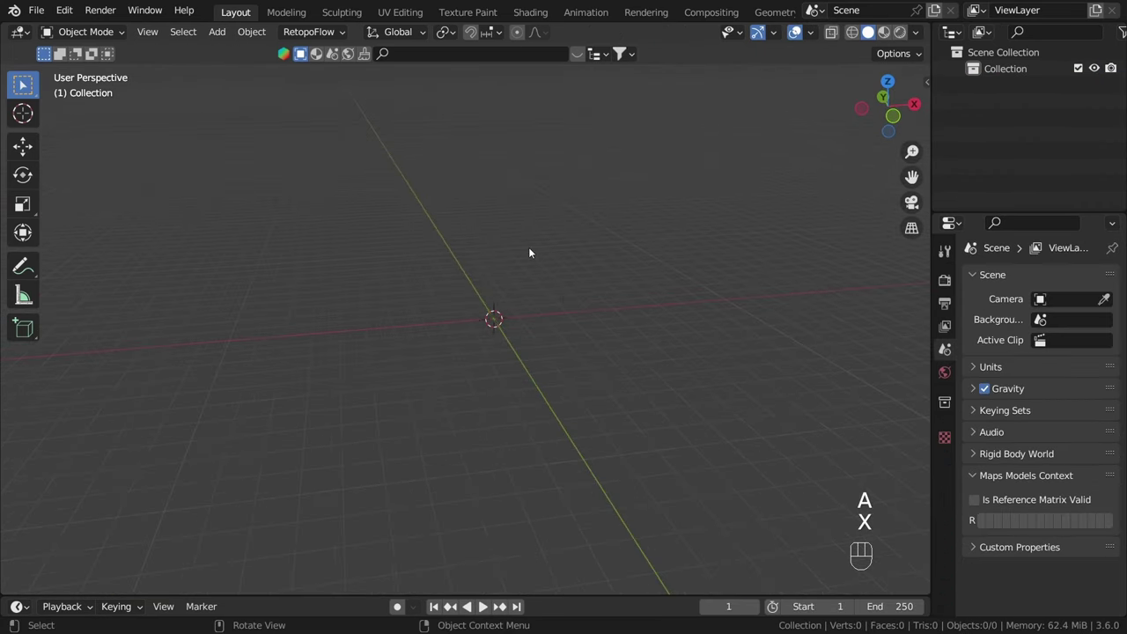
Step: Add a mesh plane at the world origin
{"action": "key", "text": "shift+a"}
{"action": "mouse_move", "coordinate": [547, 222]}
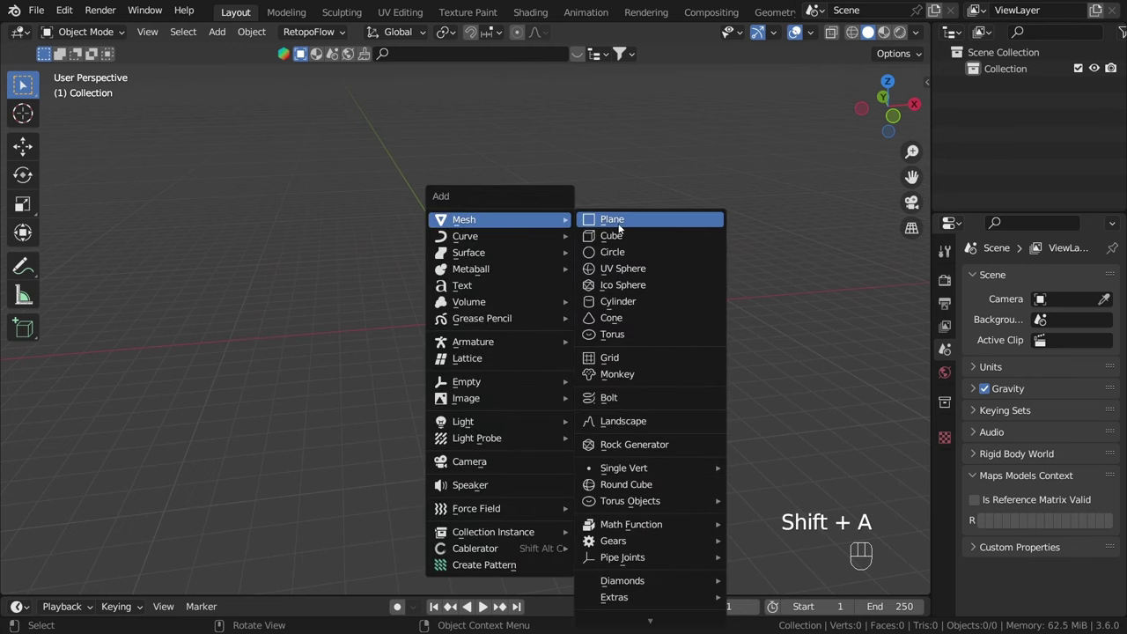
{"action": "left_click", "coordinate": [618, 223]}
{"action": "scroll", "coordinate": [516, 335], "scroll_direction": "up", "scroll_amount": 4}
{"action": "middle_click_drag", "start_coordinate": [505, 352], "coordinate": [745, 374], "text": "shift"}
Step: Add a Subdivision Surface modifier to the plane with viewport and render levels set to 3
{"action": "left_click", "coordinate": [945, 455]}
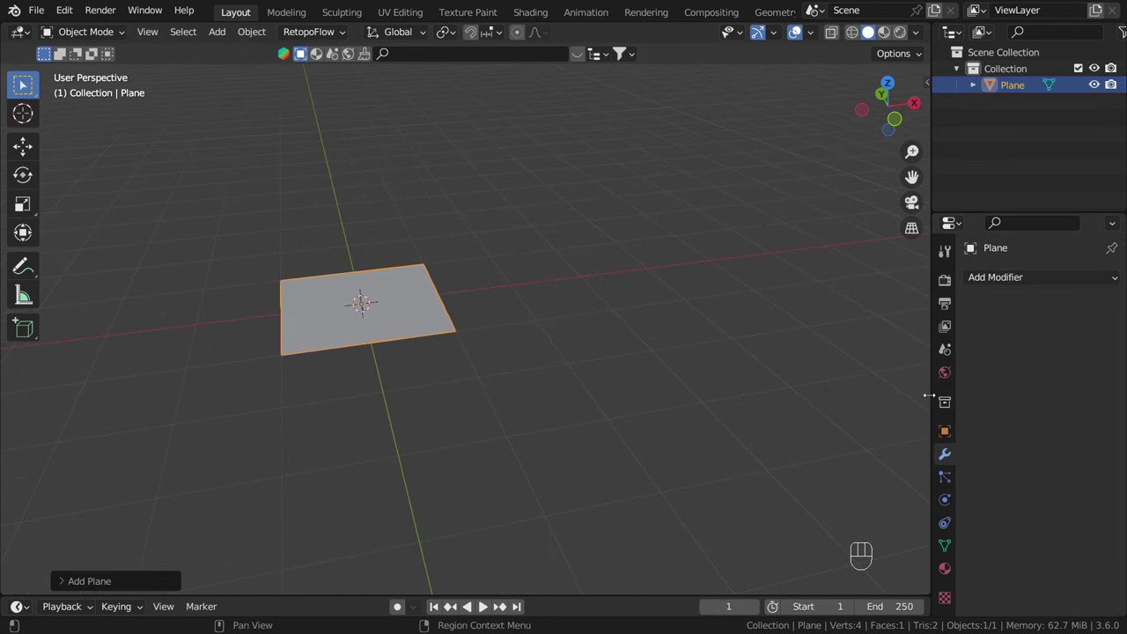
{"action": "left_click_drag", "start_coordinate": [929, 395], "coordinate": [848, 396]}
{"action": "left_click", "coordinate": [929, 277]}
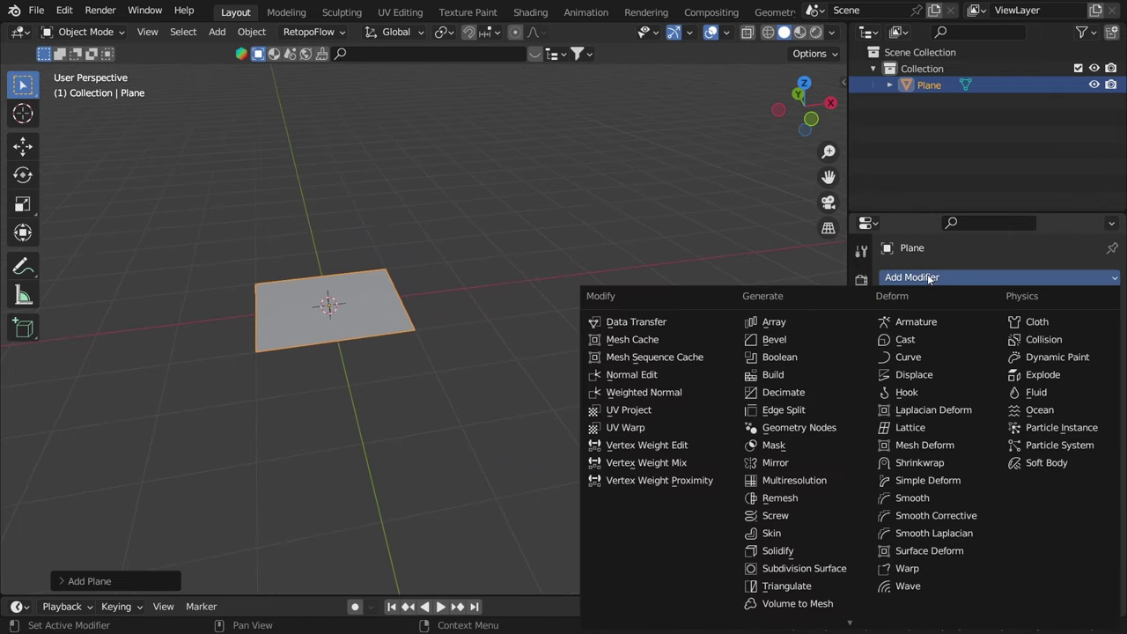
{"action": "left_click", "coordinate": [809, 569]}
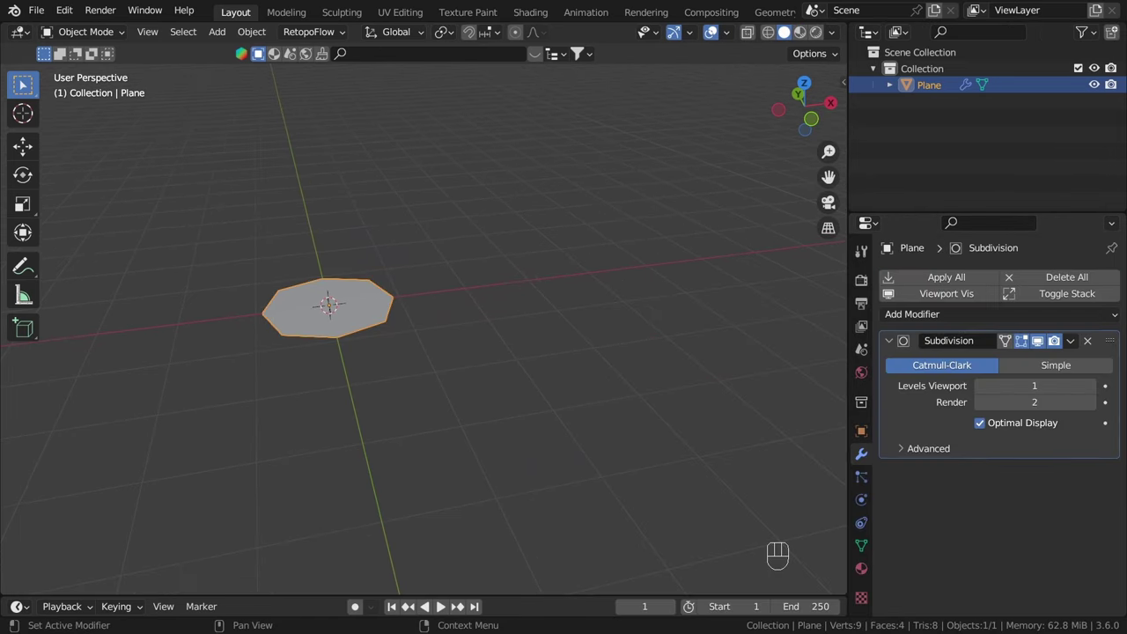
{"action": "left_click_drag", "start_coordinate": [1038, 387], "coordinate": [1039, 402]}
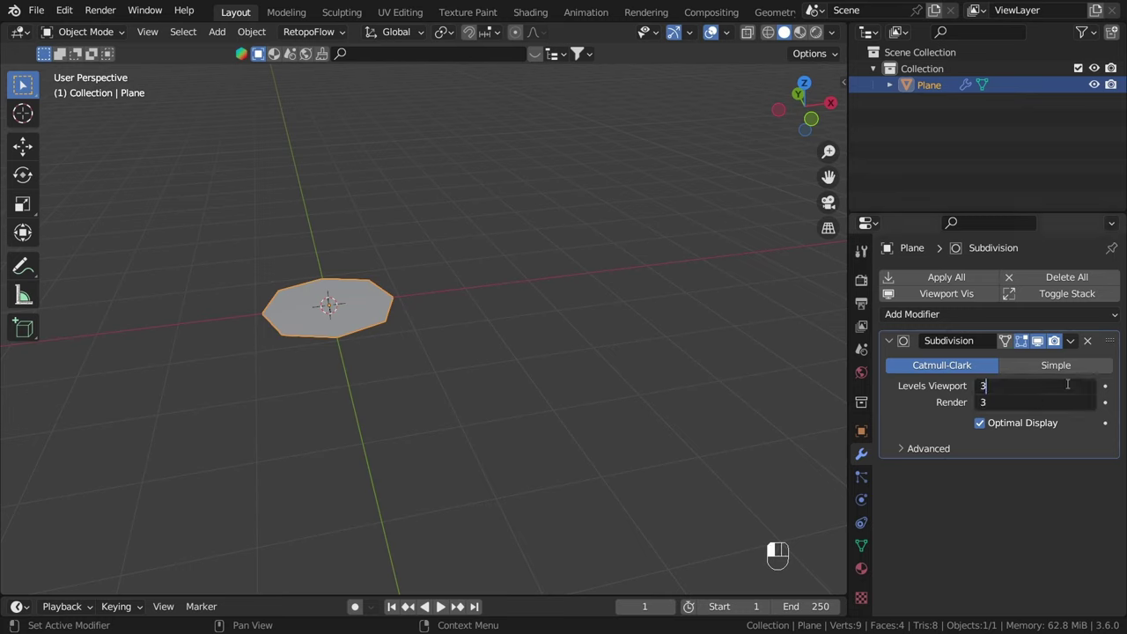
{"action": "key", "text": "Return"}
Step: Enter Edit Mode on the plane and move one corner vertex far outward within the horizontal plane
{"action": "middle_click_drag", "start_coordinate": [420, 336], "coordinate": [490, 336], "text": "shift"}
{"action": "scroll", "coordinate": [488, 331], "scroll_direction": "up", "scroll_amount": 2}
{"action": "middle_click_drag", "start_coordinate": [414, 304], "coordinate": [396, 329]}
{"action": "key", "text": "Tab"}
{"action": "left_click", "coordinate": [541, 354]}
{"action": "middle_click_drag", "start_coordinate": [532, 354], "coordinate": [410, 305], "text": "shift"}
{"action": "scroll", "coordinate": [458, 328], "scroll_direction": "down", "scroll_amount": 4}
{"action": "key", "text": "g"}
{"action": "key", "text": "shift+z"}
{"action": "left_click", "coordinate": [718, 335]}
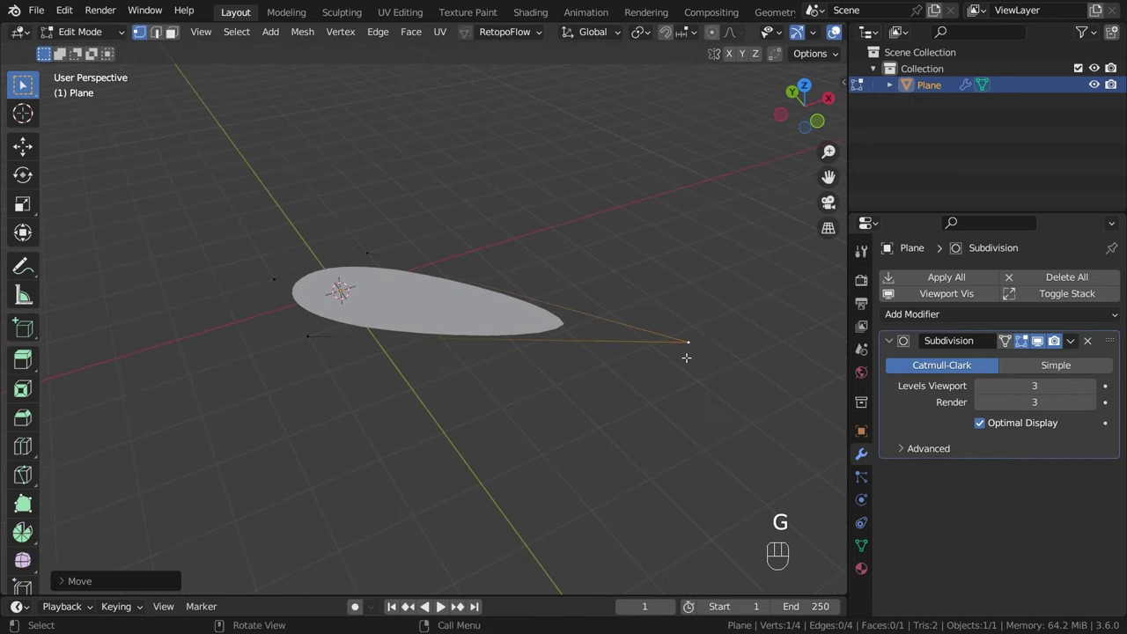
Step: Move two other corner vertices of the plane outward horizontally, keeping their height locked
{"action": "middle_click_drag", "start_coordinate": [685, 357], "coordinate": [573, 344]}
{"action": "key", "text": "g"}
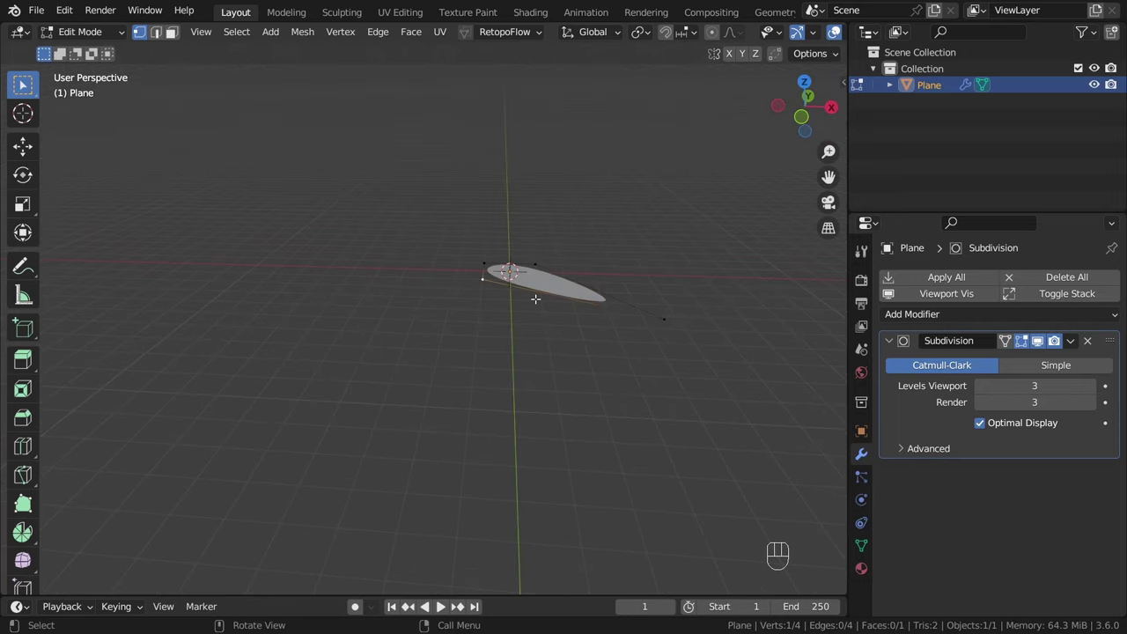
{"action": "key", "text": "shift+z"}
{"action": "left_click", "coordinate": [447, 389]}
{"action": "left_click", "coordinate": [485, 261]}
{"action": "key", "text": "g"}
{"action": "key", "text": "shift+z"}
{"action": "left_click", "coordinate": [344, 238]}
Step: Box-select vertices of the enlarged plane and shift them horizontally with height locked
{"action": "left_click_drag", "start_coordinate": [298, 205], "coordinate": [430, 431]}
{"action": "key", "text": "g"}
{"action": "key", "text": "shift+z"}
{"action": "left_click", "coordinate": [429, 248]}
Step: Add two loop cuts across the plane, one in each direction
{"action": "middle_click_drag", "start_coordinate": [428, 244], "coordinate": [428, 172]}
{"action": "key", "text": "ctrl+r"}
{"action": "double_click", "coordinate": [448, 174]}
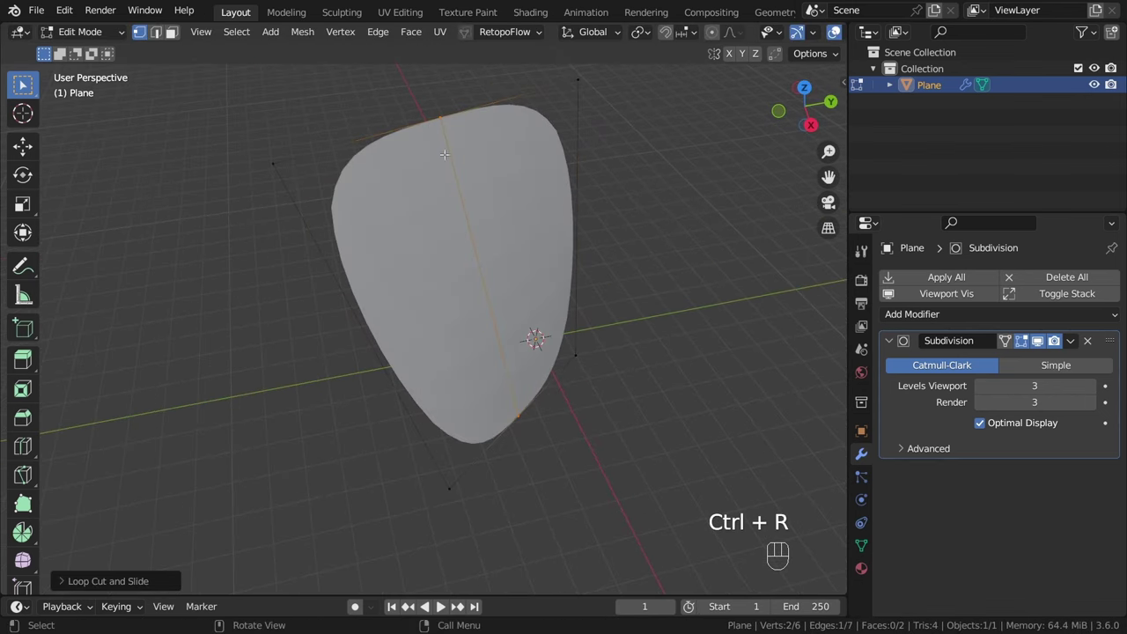
{"action": "key", "text": "ctrl+r"}
{"action": "double_click", "coordinate": [561, 232]}
Step: Move a vertex of the subdivided plane along Z to start curving the surface
{"action": "middle_click_drag", "start_coordinate": [560, 231], "coordinate": [548, 180]}
{"action": "left_click", "coordinate": [475, 275]}
{"action": "key", "text": "g"}
{"action": "key", "text": "z"}
{"action": "left_click", "coordinate": [501, 339]}
Step: Reposition further vertices of the surface, including along Z, to form a tall curved shell
{"action": "middle_click_drag", "start_coordinate": [501, 339], "coordinate": [493, 396]}
{"action": "left_click", "coordinate": [423, 286]}
{"action": "key", "text": "g"}
{"action": "left_click", "coordinate": [347, 196]}
{"action": "key", "text": "g"}
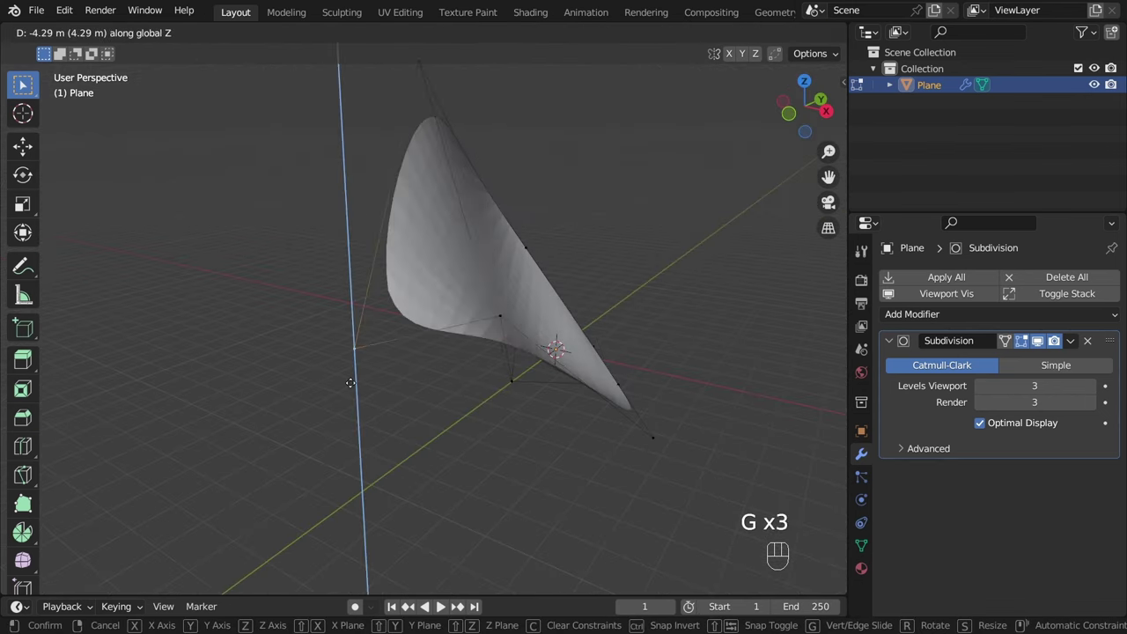
{"action": "key", "text": "g"}
{"action": "key", "text": "g"}
{"action": "left_click", "coordinate": [431, 272]}
Step: Continue moving individual control vertices from different sides to refine the twisted shell shape
{"action": "middle_click_drag", "start_coordinate": [431, 272], "coordinate": [476, 347]}
{"action": "key", "text": "g"}
{"action": "key", "text": "g"}
{"action": "middle_click_drag", "start_coordinate": [520, 308], "coordinate": [739, 330]}
{"action": "key", "text": "g"}
{"action": "left_click", "coordinate": [448, 327]}
{"action": "middle_click_drag", "start_coordinate": [448, 327], "coordinate": [748, 379]}
{"action": "key", "text": "g"}
{"action": "left_click", "coordinate": [674, 357]}
Step: Move two vertices at one end of the shell and extrude them outward to lengthen the surface
{"action": "scroll", "coordinate": [564, 291], "scroll_direction": "down", "scroll_amount": 3}
{"action": "left_click", "coordinate": [445, 161]}
{"action": "left_click", "coordinate": [312, 216], "text": "shift"}
{"action": "key", "text": "g"}
{"action": "left_click", "coordinate": [387, 273]}
{"action": "key", "text": "e"}
{"action": "left_click", "coordinate": [548, 339]}
Step: Reposition and scale the extruded end edge of the shell, and return to Object Mode
{"action": "key", "text": "g"}
{"action": "left_click", "coordinate": [607, 352]}
{"action": "key", "text": "s"}
{"action": "left_click", "coordinate": [620, 354]}
{"action": "middle_click_drag", "start_coordinate": [621, 354], "coordinate": [396, 377]}
{"action": "key", "text": "s"}
{"action": "key", "text": "s"}
{"action": "key", "text": "s"}
{"action": "left_click", "coordinate": [493, 388]}
{"action": "key", "text": "Tab"}
{"action": "middle_click_drag", "start_coordinate": [493, 387], "coordinate": [450, 418]}
Step: Rename the shell object to Architecture structure
{"action": "left_click", "coordinate": [619, 450]}
{"action": "middle_click_drag", "start_coordinate": [832, 449], "coordinate": [461, 447]}
{"action": "middle_click_drag", "start_coordinate": [462, 447], "coordinate": [370, 427], "text": "shift"}
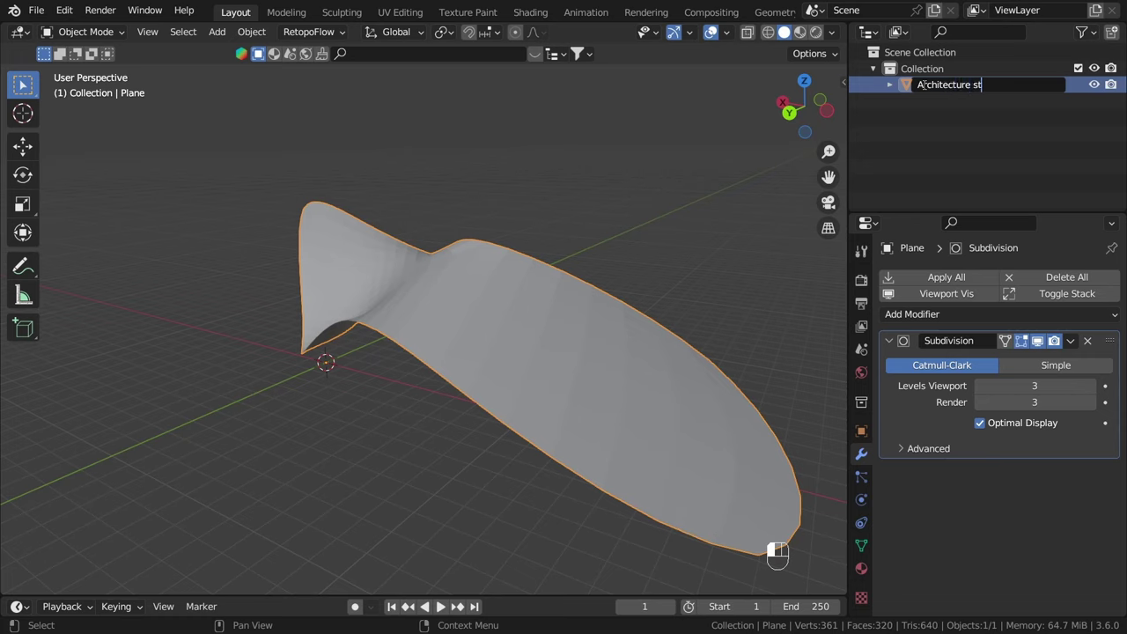
{"action": "type", "text": "re"}
{"action": "key", "text": "Return"}
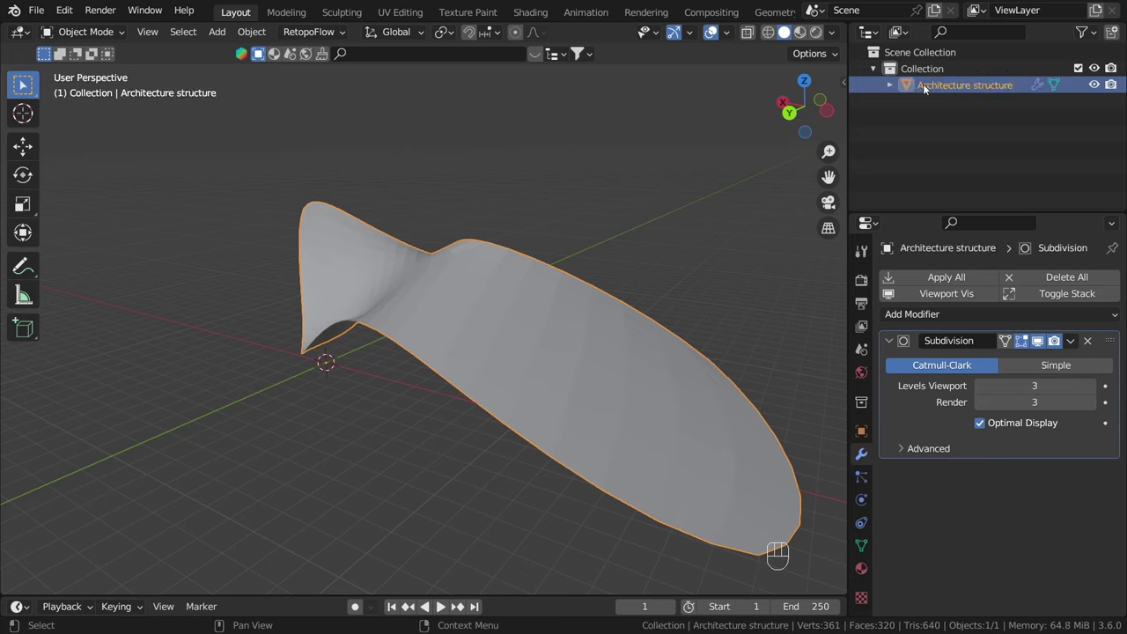
Step: Open the Geometry Nodes workspace and create a new node tree named Structure on the shell
{"action": "left_click", "coordinate": [772, 11]}
{"action": "middle_click_drag", "start_coordinate": [639, 228], "coordinate": [635, 255]}
{"action": "left_click", "coordinate": [467, 307]}
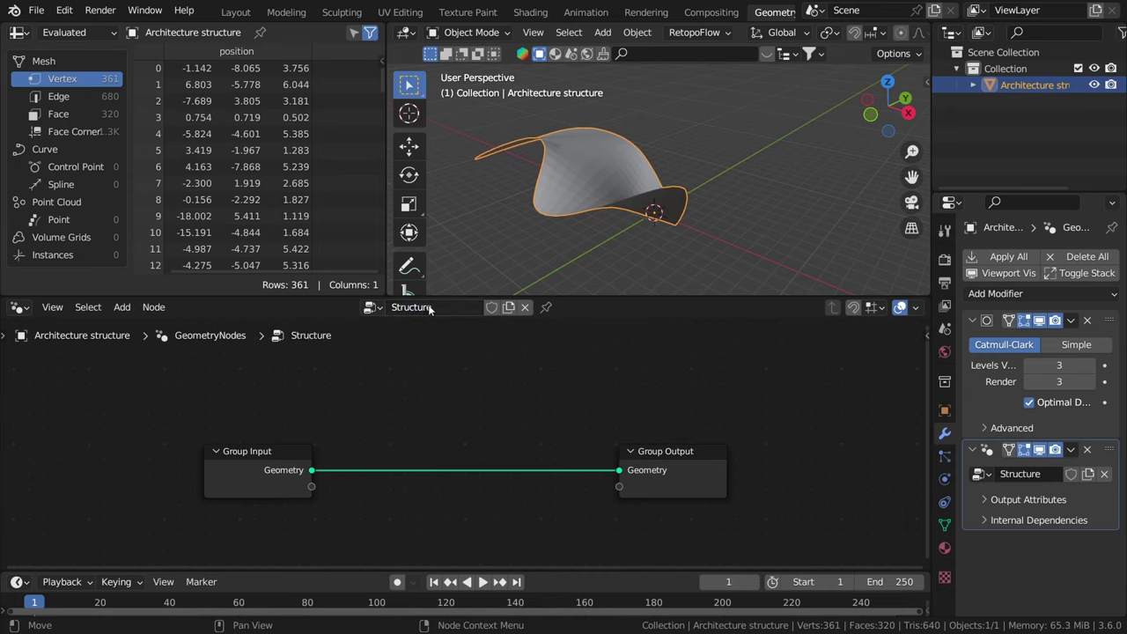
Step: Narrow the spreadsheet area and widen the properties editor to give the viewport and modifiers more room
{"action": "scroll", "coordinate": [616, 185], "scroll_direction": "up", "scroll_amount": 3}
{"action": "middle_click_drag", "start_coordinate": [607, 189], "coordinate": [509, 205]}
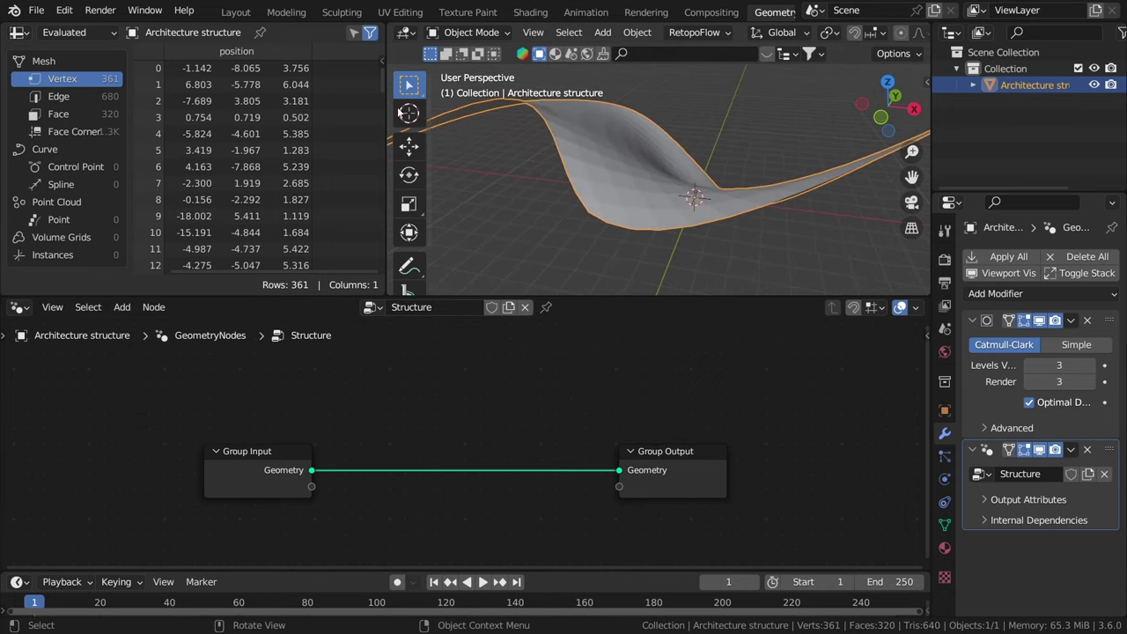
{"action": "left_click_drag", "start_coordinate": [387, 114], "coordinate": [150, 113]}
{"action": "scroll", "coordinate": [602, 204], "scroll_direction": "down", "scroll_amount": 4}
{"action": "middle_click_drag", "start_coordinate": [614, 173], "coordinate": [639, 182], "text": "shift"}
{"action": "scroll", "coordinate": [616, 183], "scroll_direction": "up", "scroll_amount": 2}
{"action": "mouse_move", "coordinate": [569, 185]}
{"action": "middle_mouse_down", "text": "shift"}
{"action": "mouse_move", "coordinate": [652, 179]}
{"action": "mouse_move", "coordinate": [622, 163]}
{"action": "mouse_move", "coordinate": [703, 170]}
{"action": "mouse_move", "coordinate": [718, 185]}
{"action": "middle_mouse_up", "text": "shift"}
{"action": "scroll", "coordinate": [622, 163], "scroll_direction": "up", "scroll_amount": 2}
{"action": "left_click_drag", "start_coordinate": [930, 352], "coordinate": [882, 352]}
Step: Enable the viewport wireframe overlay and disable Optimal Display in the Subdivision modifier
{"action": "middle_click_drag", "start_coordinate": [431, 438], "coordinate": [483, 411]}
{"action": "scroll", "coordinate": [694, 111], "scroll_direction": "up", "scroll_amount": 2}
{"action": "scroll", "coordinate": [727, 89], "scroll_direction": "down", "scroll_amount": 3}
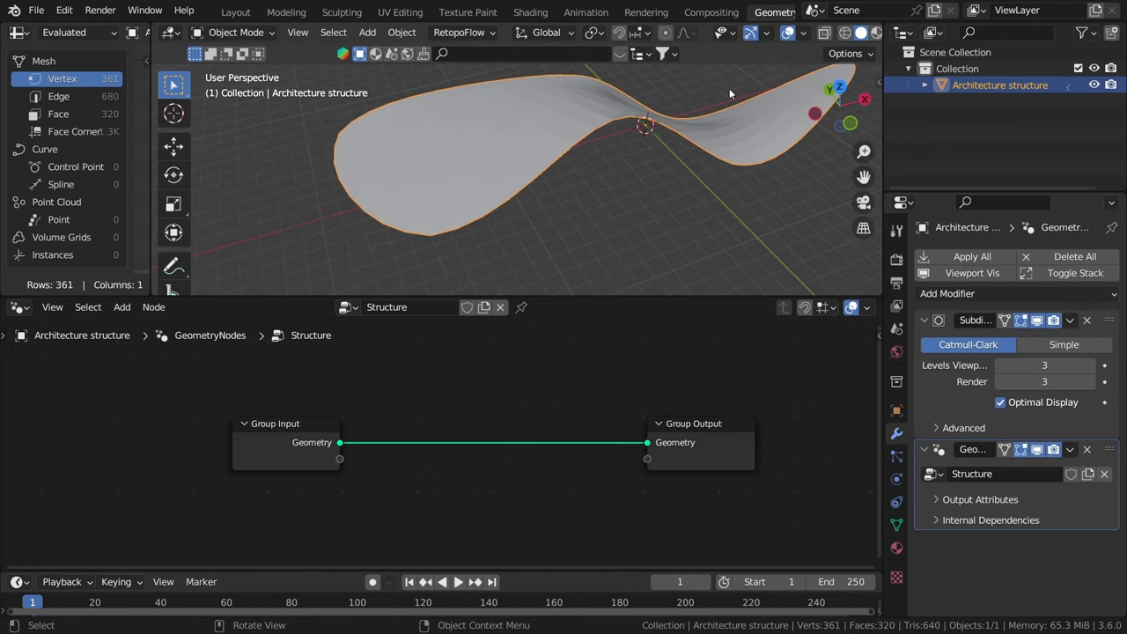
{"action": "middle_click_drag", "start_coordinate": [698, 95], "coordinate": [669, 104], "text": "shift"}
{"action": "left_click", "coordinate": [803, 33]}
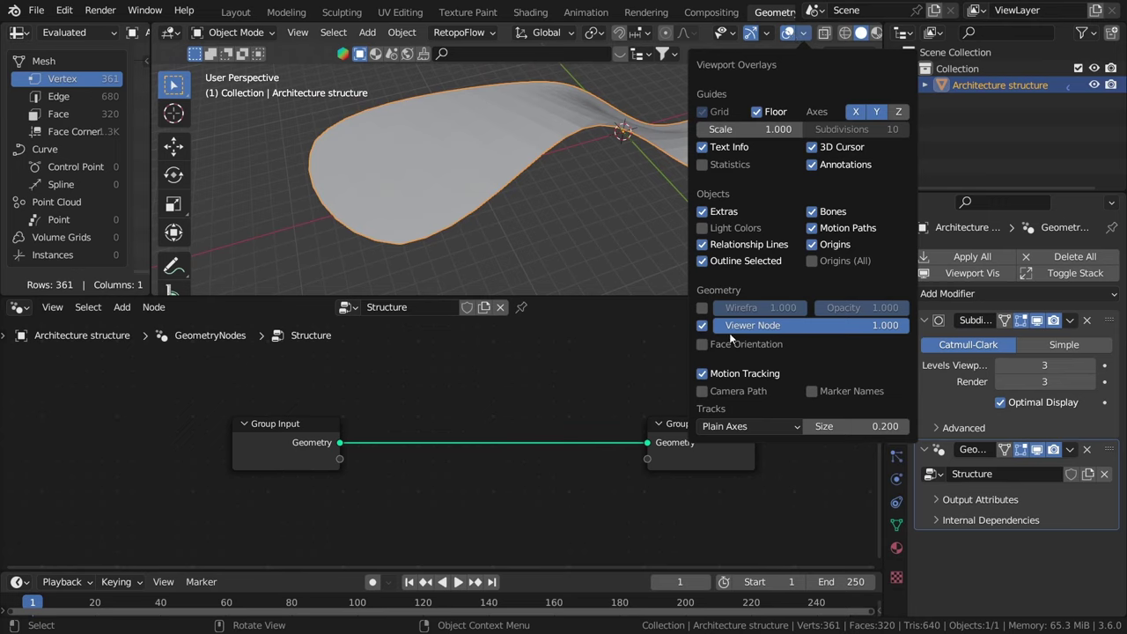
{"action": "left_click", "coordinate": [701, 308]}
{"action": "middle_click_drag", "start_coordinate": [562, 174], "coordinate": [682, 163]}
{"action": "left_click", "coordinate": [592, 208]}
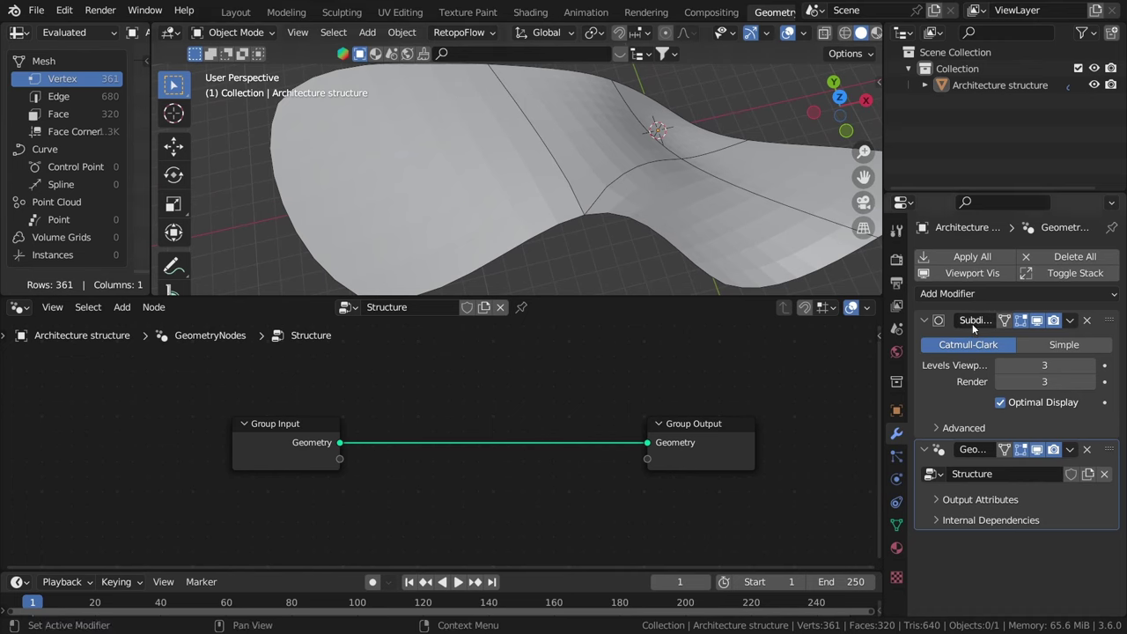
{"action": "left_click", "coordinate": [1001, 403]}
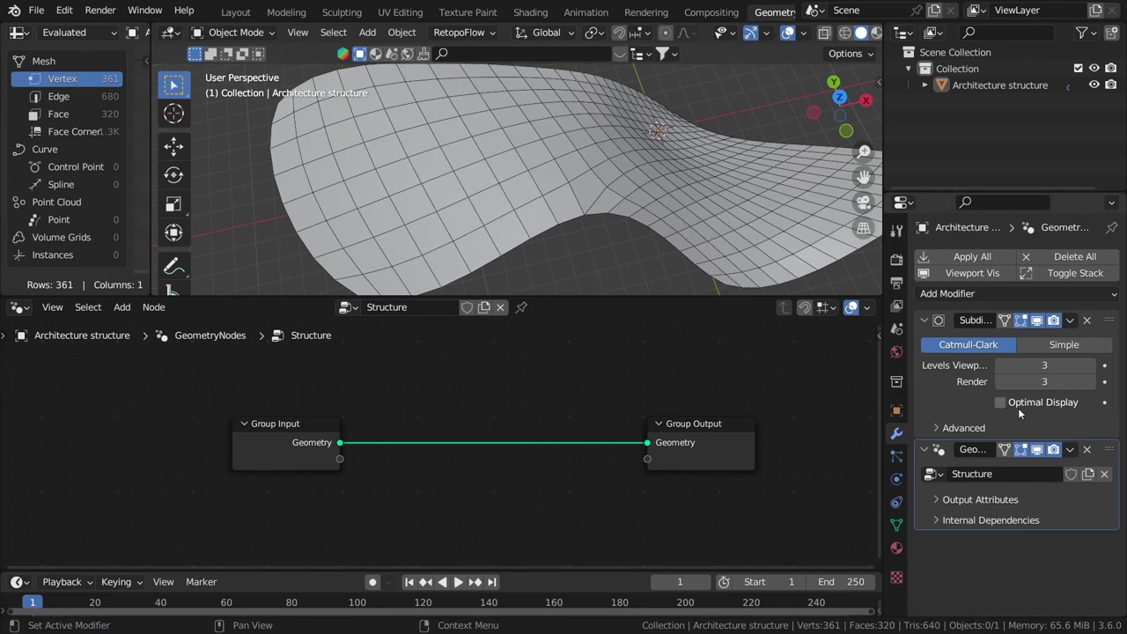
{"action": "middle_click_drag", "start_coordinate": [692, 212], "coordinate": [616, 144]}
Step: Add an Extrude Mesh node on the link between Group Input and Group Output
{"action": "middle_click_drag", "start_coordinate": [530, 398], "coordinate": [497, 402]}
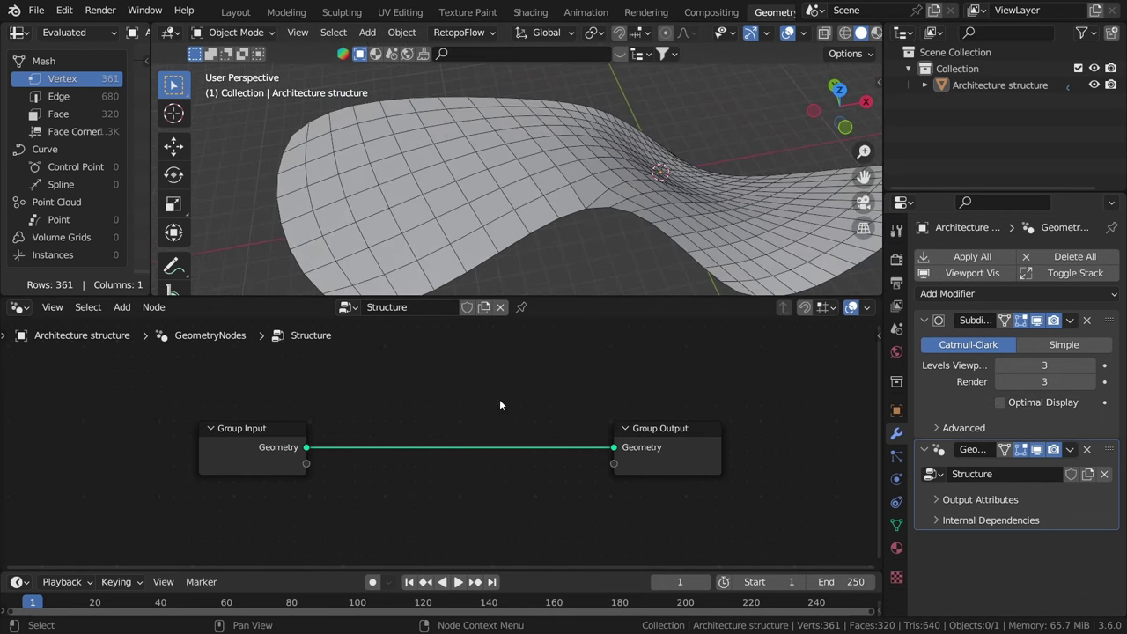
{"action": "key", "text": "shift+a"}
{"action": "key", "text": "shift+a"}
{"action": "left_click", "coordinate": [381, 204]}
{"action": "type", "text": "extr"}
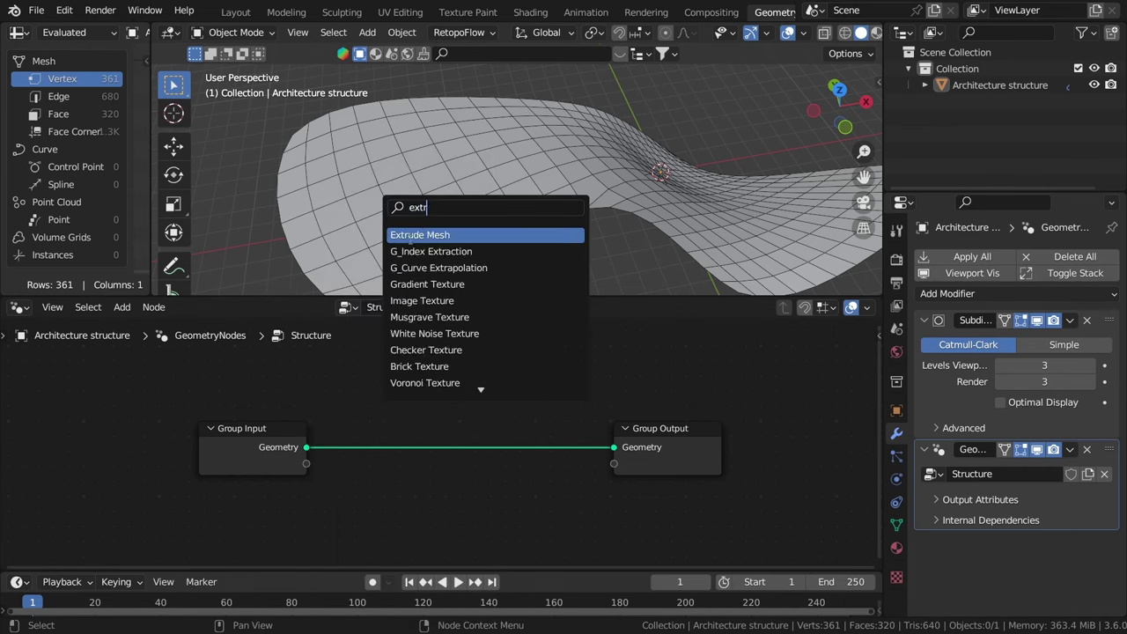
{"action": "key", "text": "Return"}
{"action": "left_click", "coordinate": [382, 449]}
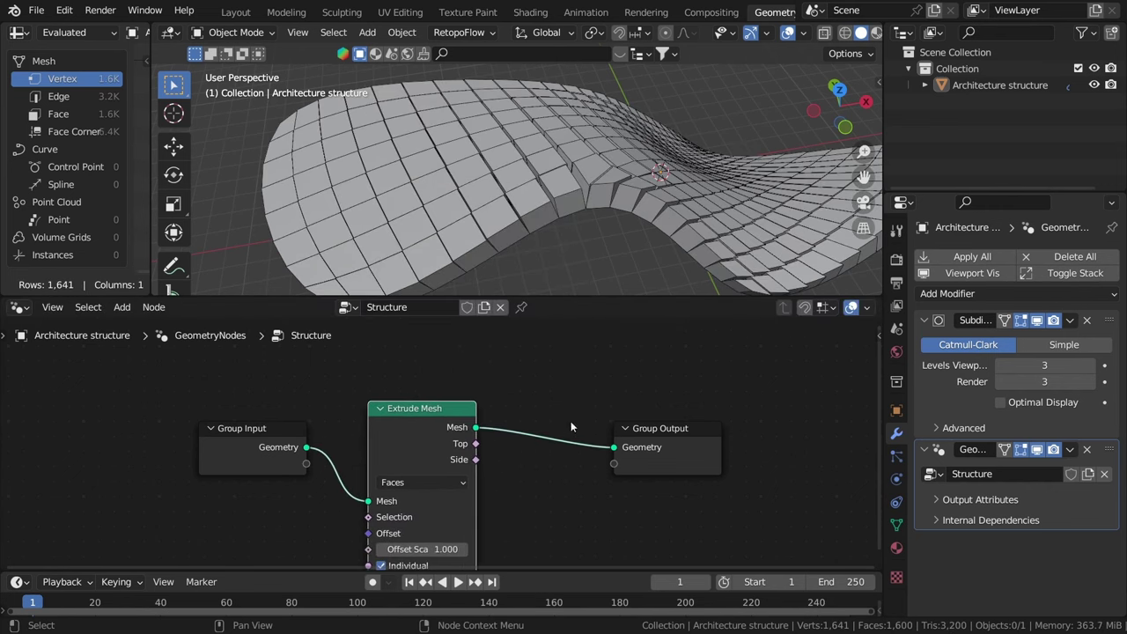
Step: Toggle Individual off and back on in the Extrude Mesh node to compare joined and separate face extrusion
{"action": "scroll", "coordinate": [577, 187], "scroll_direction": "up", "scroll_amount": 6}
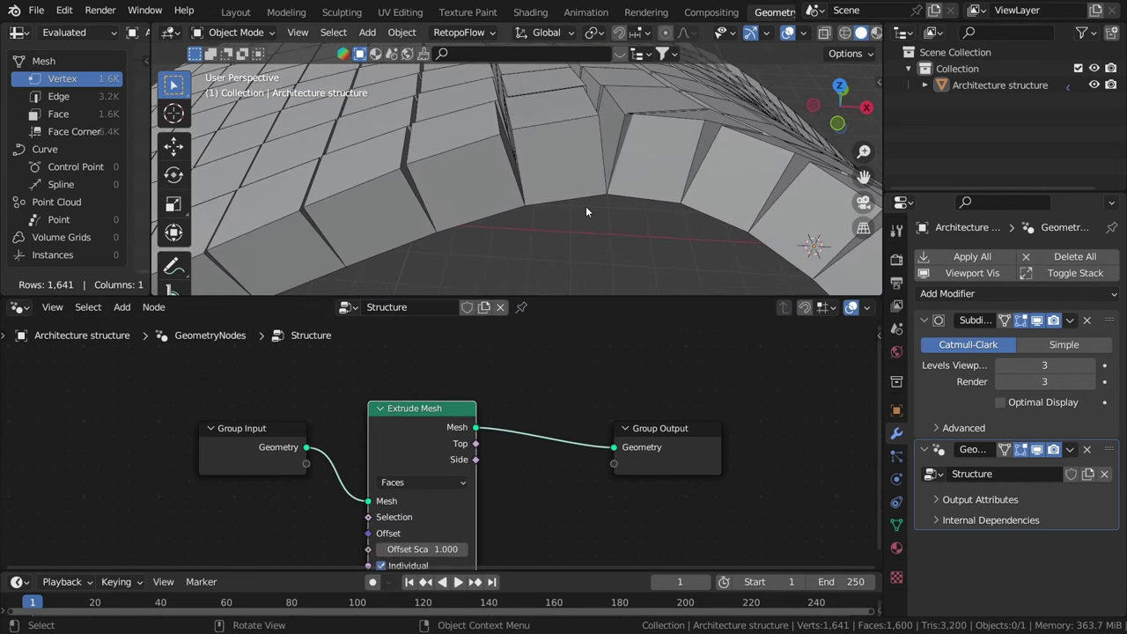
{"action": "middle_click_drag", "start_coordinate": [586, 208], "coordinate": [621, 389]}
{"action": "middle_click_drag", "start_coordinate": [540, 442], "coordinate": [578, 344]}
{"action": "scroll", "coordinate": [397, 374], "scroll_direction": "up", "scroll_amount": 2}
{"action": "scroll", "coordinate": [472, 486], "scroll_direction": "up", "scroll_amount": 2}
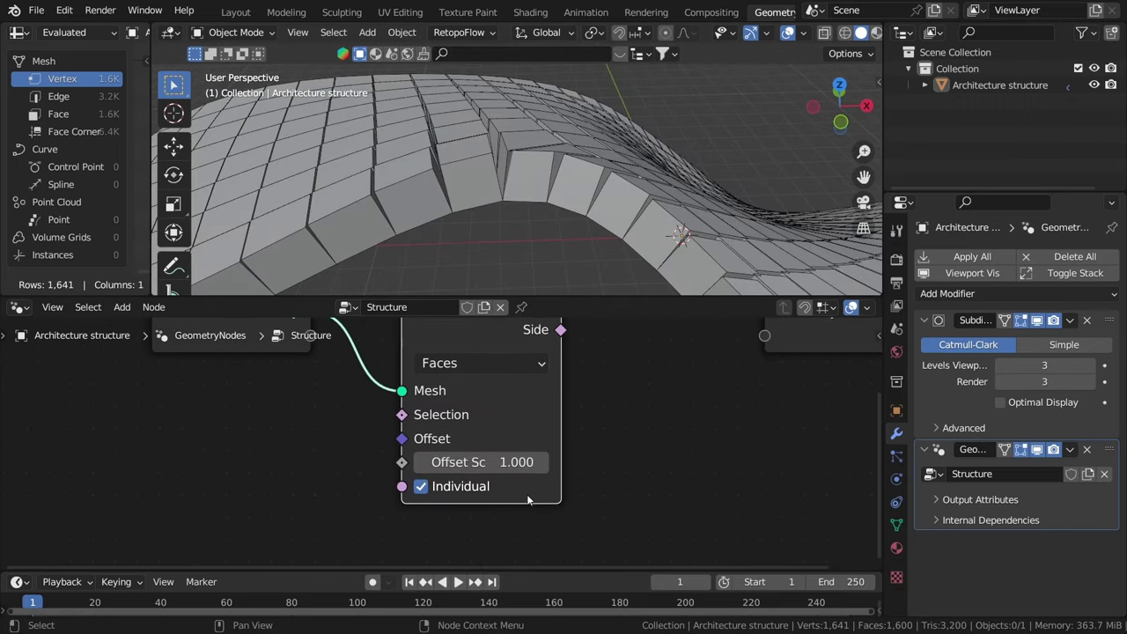
{"action": "left_click", "coordinate": [422, 487]}
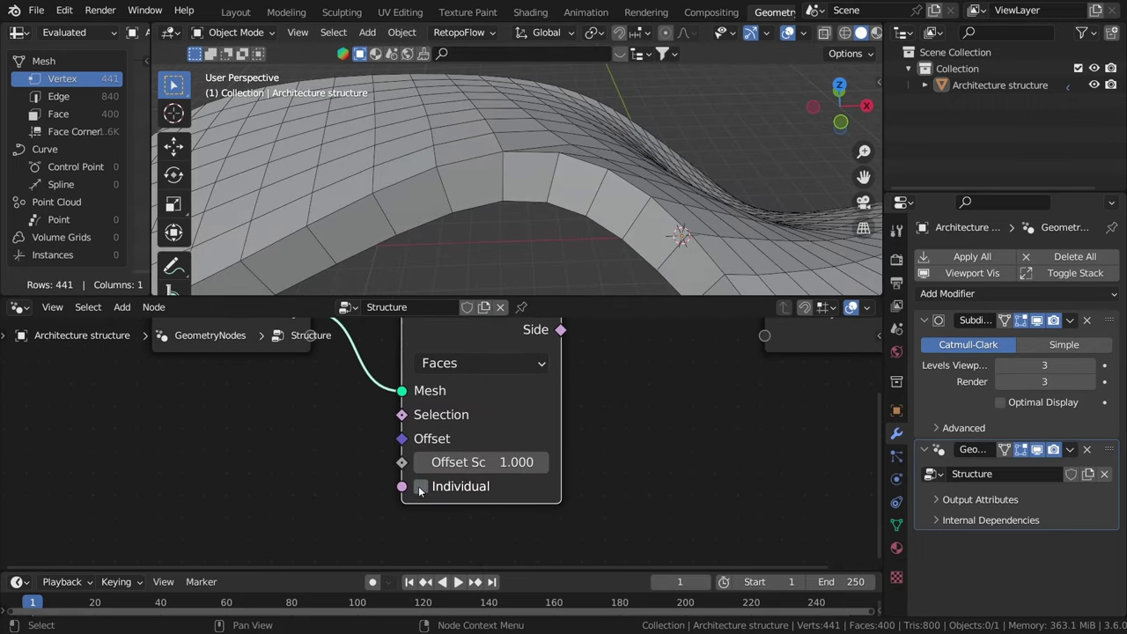
{"action": "left_click", "coordinate": [421, 486]}
{"action": "middle_click_drag", "start_coordinate": [414, 255], "coordinate": [524, 217]}
{"action": "scroll", "coordinate": [524, 216], "scroll_direction": "up", "scroll_amount": 1}
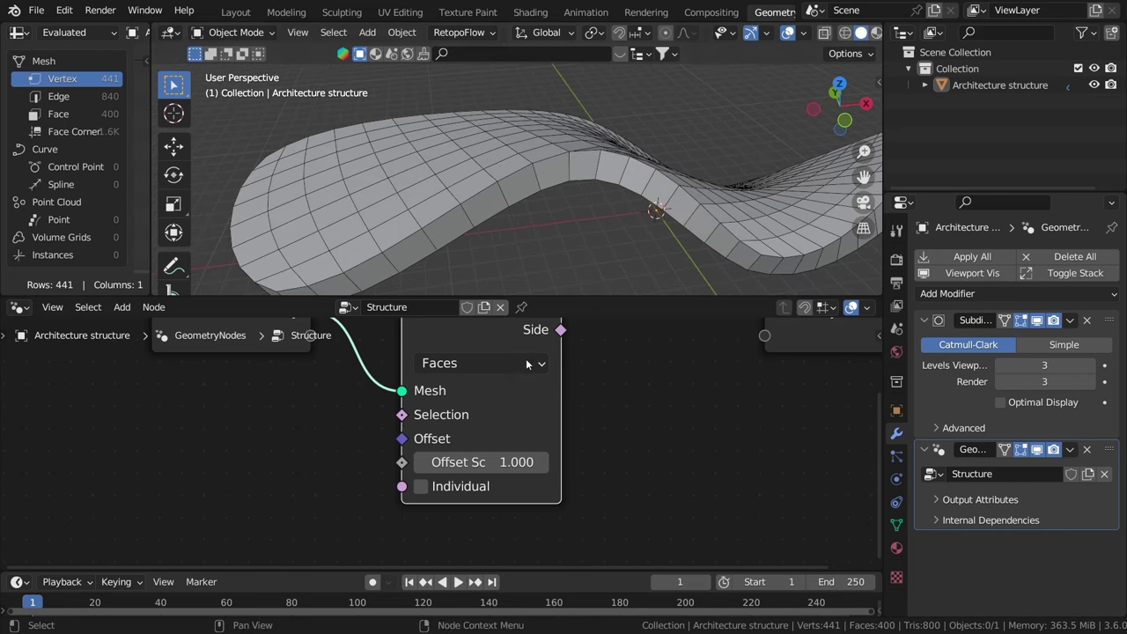
{"action": "left_click", "coordinate": [422, 487]}
{"action": "scroll", "coordinate": [498, 509], "scroll_direction": "down", "scroll_amount": 2}
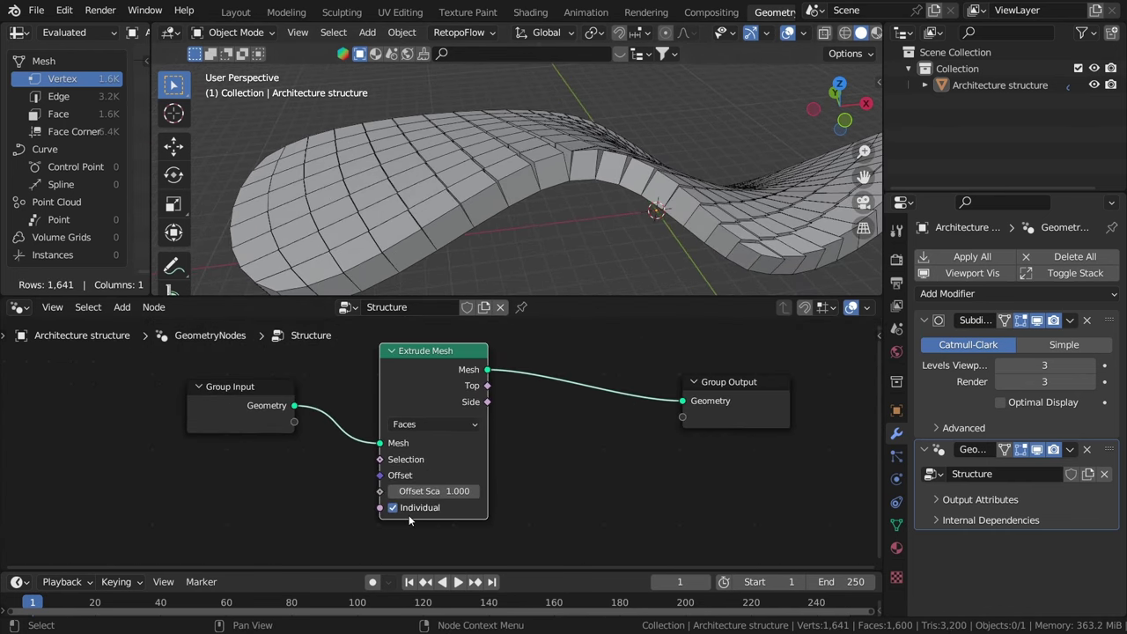
Step: Set the Extrude Mesh node's offset scale to 0 and move Group Output slightly away from it
{"action": "middle_click_drag", "start_coordinate": [554, 440], "coordinate": [506, 458]}
{"action": "scroll", "coordinate": [510, 458], "scroll_direction": "up", "scroll_amount": 1}
{"action": "left_click_drag", "start_coordinate": [722, 415], "coordinate": [759, 405]}
{"action": "scroll", "coordinate": [390, 429], "scroll_direction": "up", "scroll_amount": 1}
{"action": "left_click_drag", "start_coordinate": [407, 511], "coordinate": [361, 512]}
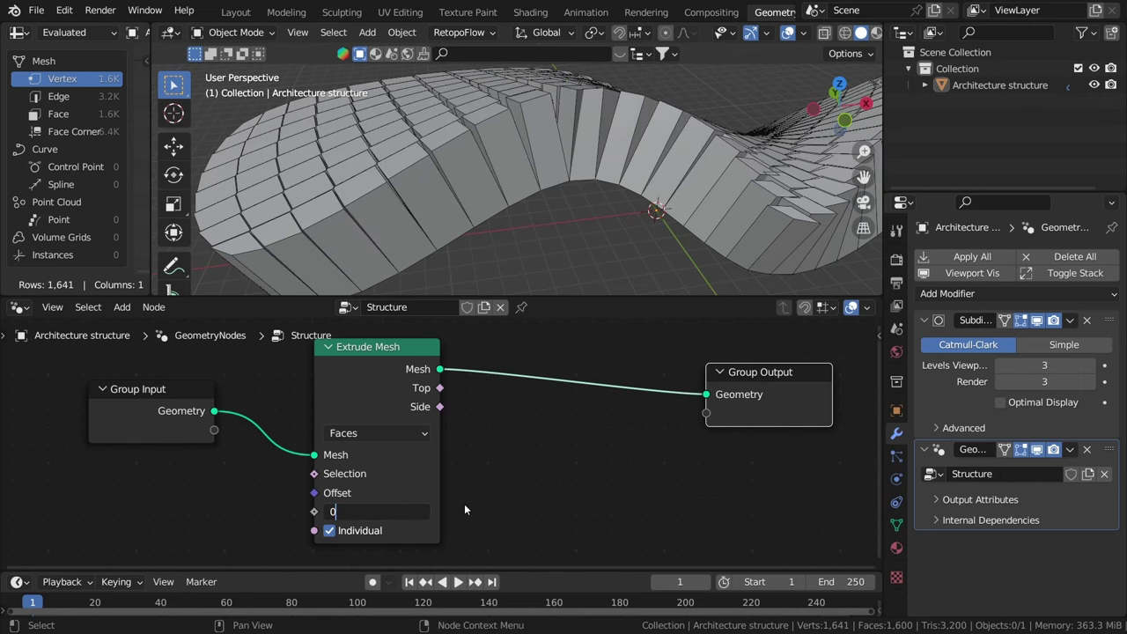
{"action": "key", "text": "Return"}
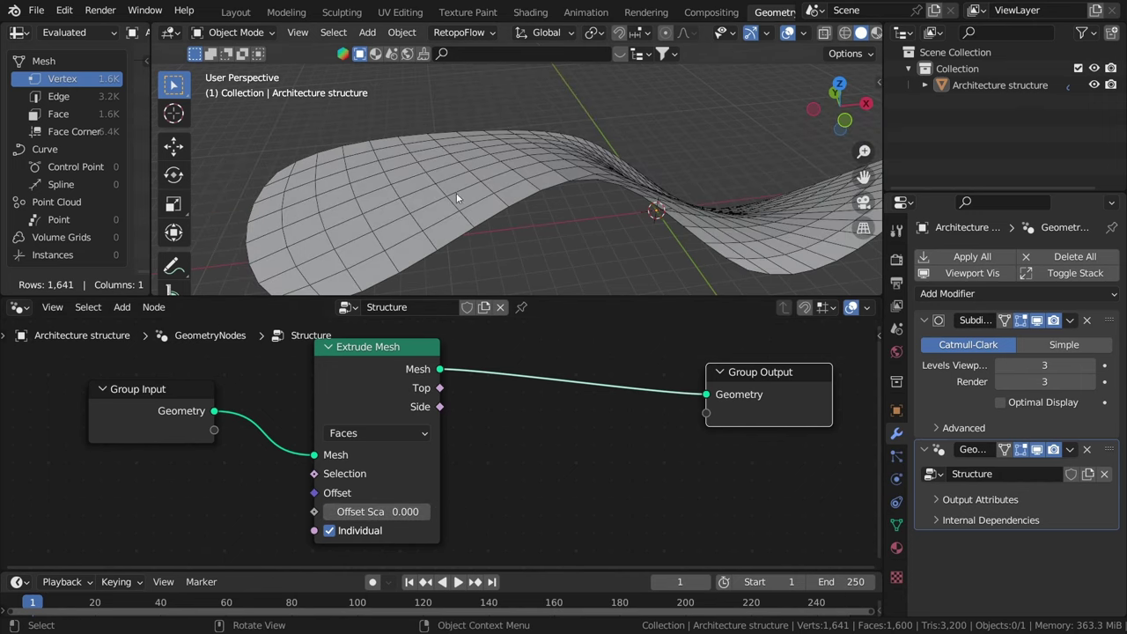
Step: Add a Scale Elements node between Extrude Mesh and Group Output
{"action": "middle_click_drag", "start_coordinate": [497, 95], "coordinate": [530, 150]}
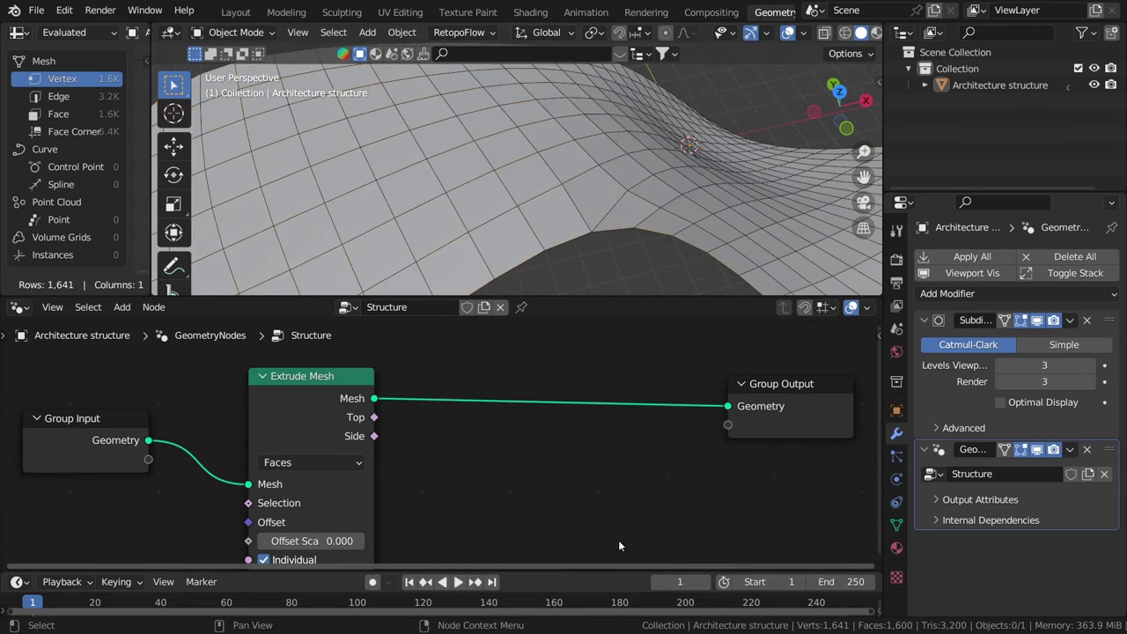
{"action": "middle_click_drag", "start_coordinate": [611, 165], "coordinate": [656, 239]}
{"action": "scroll", "coordinate": [340, 420], "scroll_direction": "up", "scroll_amount": 1}
{"action": "middle_click_drag", "start_coordinate": [341, 421], "coordinate": [317, 422]}
{"action": "scroll", "coordinate": [317, 423], "scroll_direction": "down", "scroll_amount": 2}
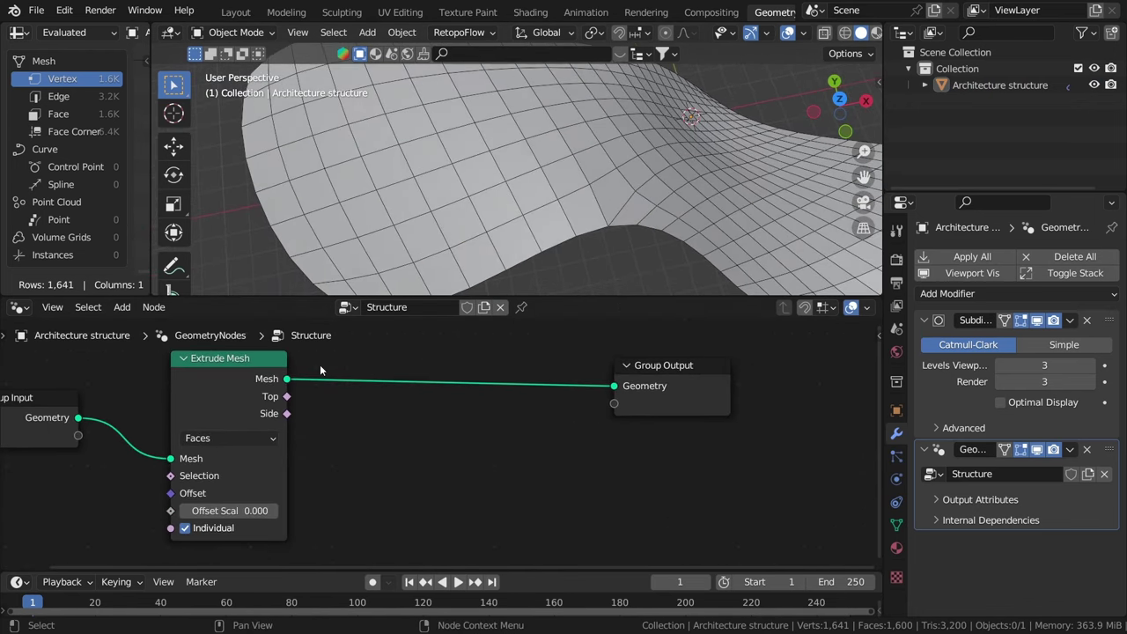
{"action": "key", "text": "shift+a"}
{"action": "left_click", "coordinate": [255, 203]}
{"action": "type", "text": "sca"}
{"action": "key", "text": "Down"}
{"action": "key", "text": "Return"}
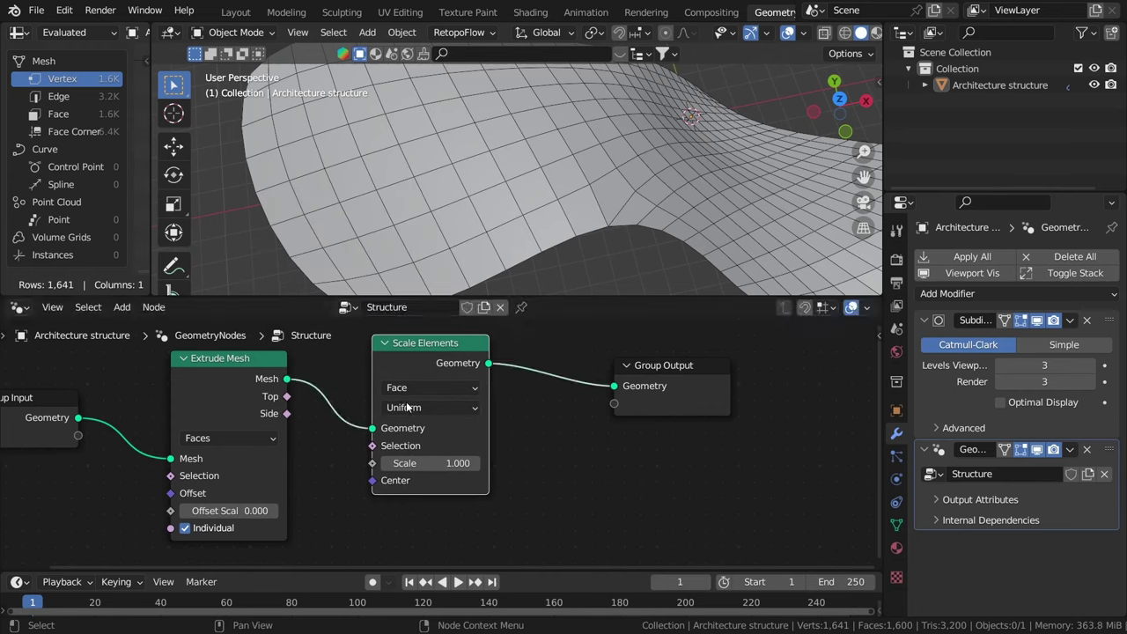
Step: Connect the Extrude Mesh node's Top output to the Selection input of Scale Elements
{"action": "mouse_move", "coordinate": [431, 463]}
{"action": "left_mouse_down"}
{"action": "mouse_move", "coordinate": [502, 463]}
{"action": "mouse_move", "coordinate": [407, 463]}
{"action": "mouse_move", "coordinate": [480, 463]}
{"action": "mouse_move", "coordinate": [407, 463]}
{"action": "mouse_move", "coordinate": [436, 463]}
{"action": "left_mouse_up"}
{"action": "middle_click_drag", "start_coordinate": [563, 212], "coordinate": [578, 179], "text": "shift"}
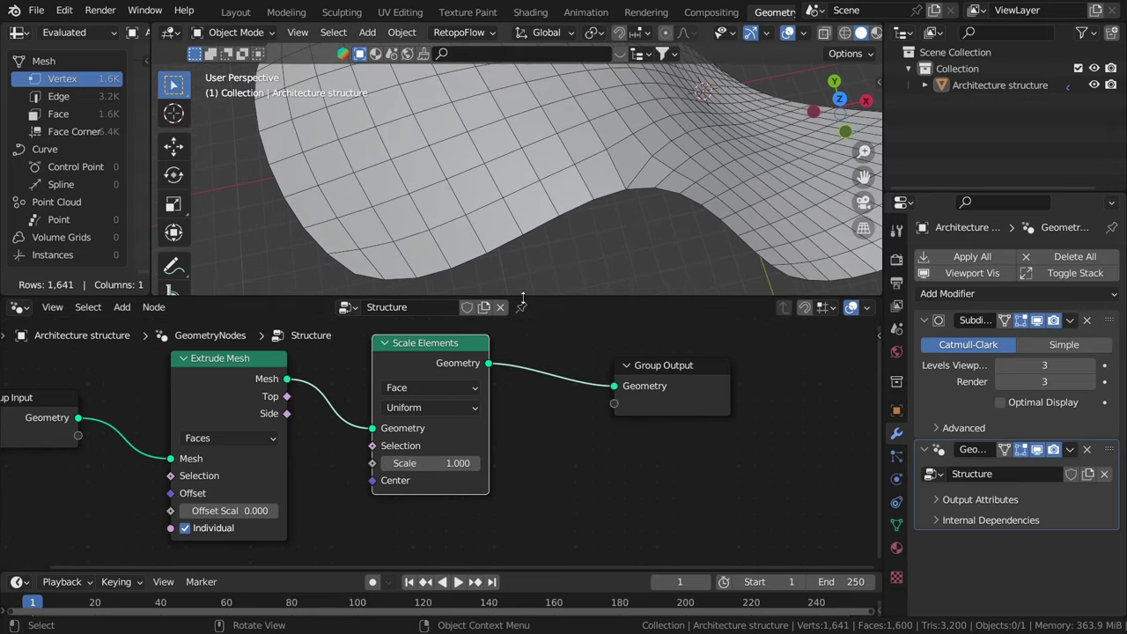
{"action": "middle_click_drag", "start_coordinate": [239, 399], "coordinate": [359, 398]}
{"action": "scroll", "coordinate": [359, 398], "scroll_direction": "up", "scroll_amount": 2}
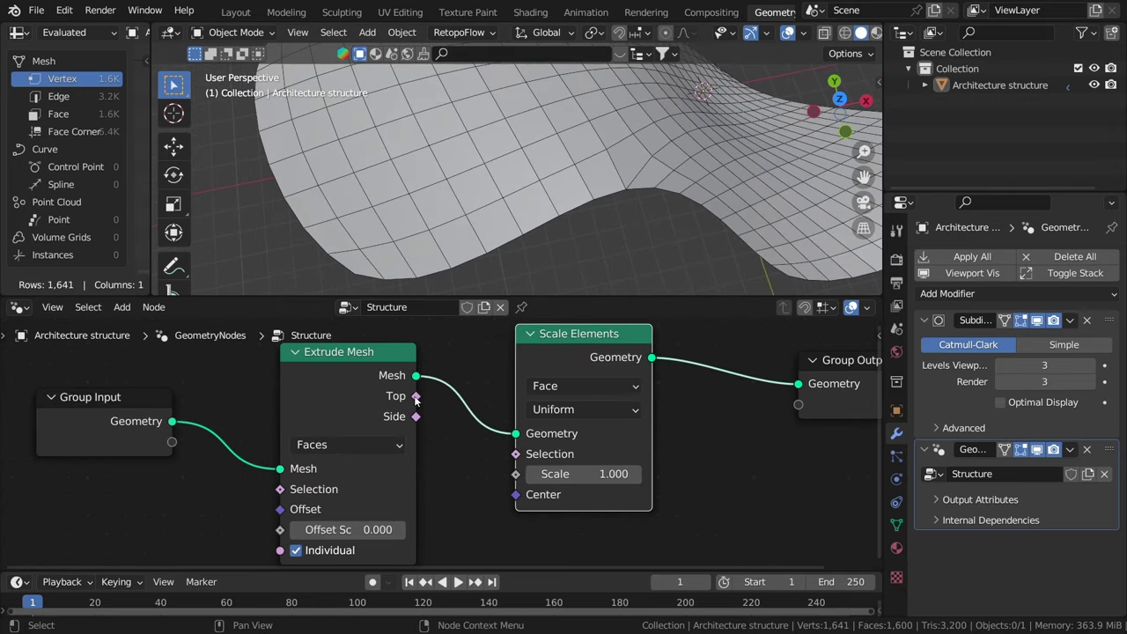
{"action": "left_click_drag", "start_coordinate": [416, 397], "coordinate": [515, 453]}
{"action": "middle_click_drag", "start_coordinate": [589, 480], "coordinate": [532, 479]}
Step: Reduce the Scale Elements node's scale to about 0.51 so each extruded top face becomes an inset
{"action": "left_click_drag", "start_coordinate": [531, 475], "coordinate": [488, 475]}
{"action": "middle_click_drag", "start_coordinate": [591, 227], "coordinate": [565, 177]}
{"action": "scroll", "coordinate": [585, 217], "scroll_direction": "up", "scroll_amount": 4}
{"action": "middle_click_drag", "start_coordinate": [584, 216], "coordinate": [573, 296]}
{"action": "mouse_move", "coordinate": [529, 473]}
{"action": "left_mouse_down", "text": "shift"}
{"action": "mouse_move", "coordinate": [500, 473]}
{"action": "mouse_move", "coordinate": [544, 472]}
{"action": "mouse_move", "coordinate": [513, 472]}
{"action": "left_mouse_up", "text": "shift"}
{"action": "scroll", "coordinate": [598, 242], "scroll_direction": "down", "scroll_amount": 5}
{"action": "mouse_move", "coordinate": [655, 210]}
{"action": "middle_mouse_down"}
{"action": "mouse_move", "coordinate": [581, 189]}
{"action": "mouse_move", "coordinate": [596, 181]}
{"action": "mouse_move", "coordinate": [614, 239]}
{"action": "mouse_move", "coordinate": [561, 259]}
{"action": "mouse_move", "coordinate": [618, 242]}
{"action": "middle_mouse_up"}
{"action": "left_click_drag", "start_coordinate": [530, 473], "coordinate": [548, 472], "text": "shift"}
{"action": "middle_click_drag", "start_coordinate": [635, 458], "coordinate": [516, 470]}
{"action": "middle_click_drag", "start_coordinate": [692, 169], "coordinate": [625, 236]}
{"action": "scroll", "coordinate": [563, 450], "scroll_direction": "down", "scroll_amount": 1}
Step: Move Group Output well away from Scale Elements to make room for more nodes
{"action": "middle_click_drag", "start_coordinate": [613, 435], "coordinate": [517, 467]}
{"action": "scroll", "coordinate": [518, 467], "scroll_direction": "up", "scroll_amount": 1}
{"action": "left_click_drag", "start_coordinate": [609, 442], "coordinate": [724, 420]}
{"action": "middle_click_drag", "start_coordinate": [474, 490], "coordinate": [559, 428]}
{"action": "scroll", "coordinate": [527, 424], "scroll_direction": "down", "scroll_amount": 4}
{"action": "left_click_drag", "start_coordinate": [460, 377], "coordinate": [430, 392]}
{"action": "middle_click_drag", "start_coordinate": [669, 388], "coordinate": [456, 408]}
{"action": "left_click_drag", "start_coordinate": [526, 387], "coordinate": [686, 395]}
{"action": "left_click", "coordinate": [442, 395]}
{"action": "scroll", "coordinate": [441, 396], "scroll_direction": "up", "scroll_amount": 1}
{"action": "scroll", "coordinate": [440, 400], "scroll_direction": "up", "scroll_amount": 1}
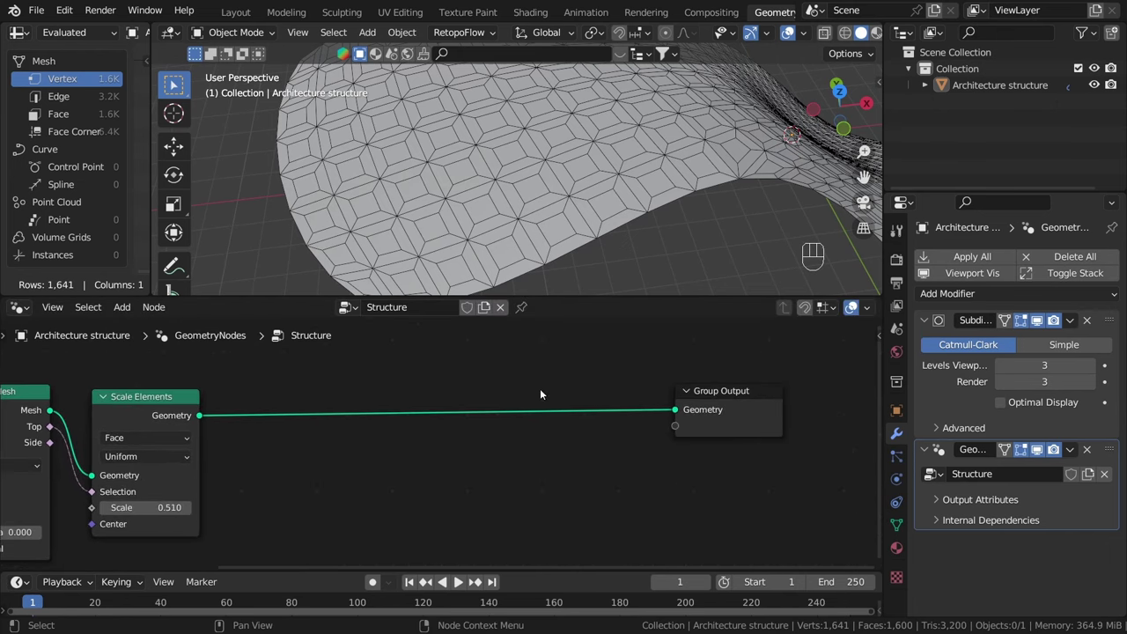
Step: Add a Dual Mesh node between Scale Elements and Group Output
{"action": "key", "text": "shift+a"}
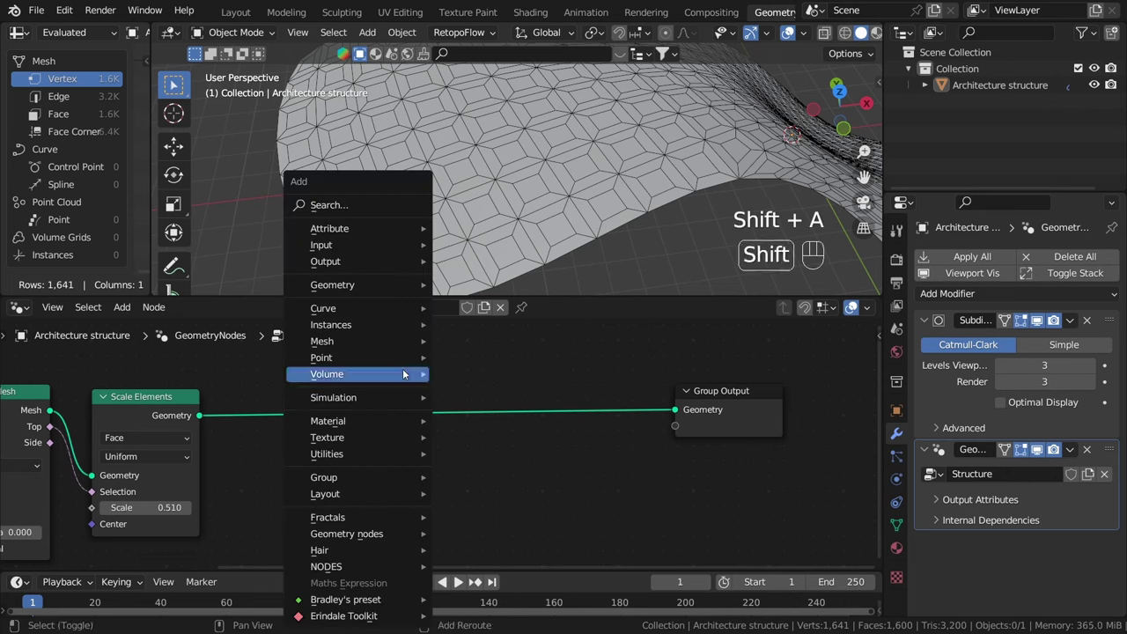
{"action": "key", "text": "shift+a"}
{"action": "left_click", "coordinate": [426, 204]}
{"action": "type", "text": "dua"}
{"action": "key", "text": "Return"}
{"action": "left_click", "coordinate": [345, 433]}
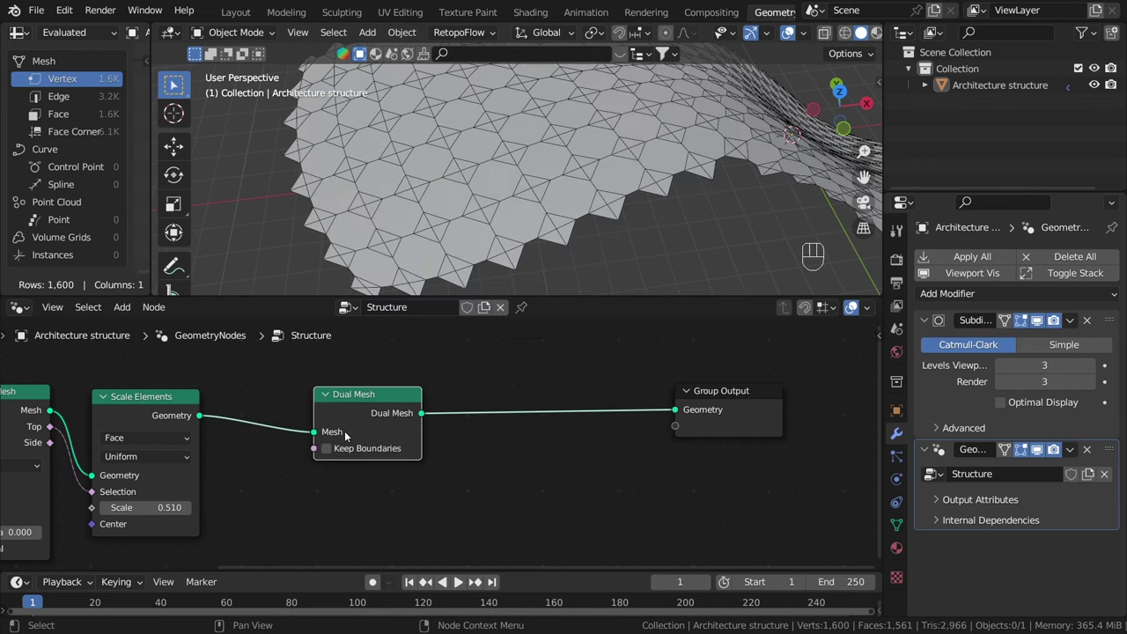
Step: Enable Keep Boundaries on the Dual Mesh node to preserve the shell's outline
{"action": "middle_click_drag", "start_coordinate": [594, 199], "coordinate": [525, 208]}
{"action": "middle_click_drag", "start_coordinate": [525, 208], "coordinate": [537, 247], "text": "shift"}
{"action": "scroll", "coordinate": [331, 493], "scroll_direction": "up", "scroll_amount": 1}
{"action": "left_click", "coordinate": [328, 439]}
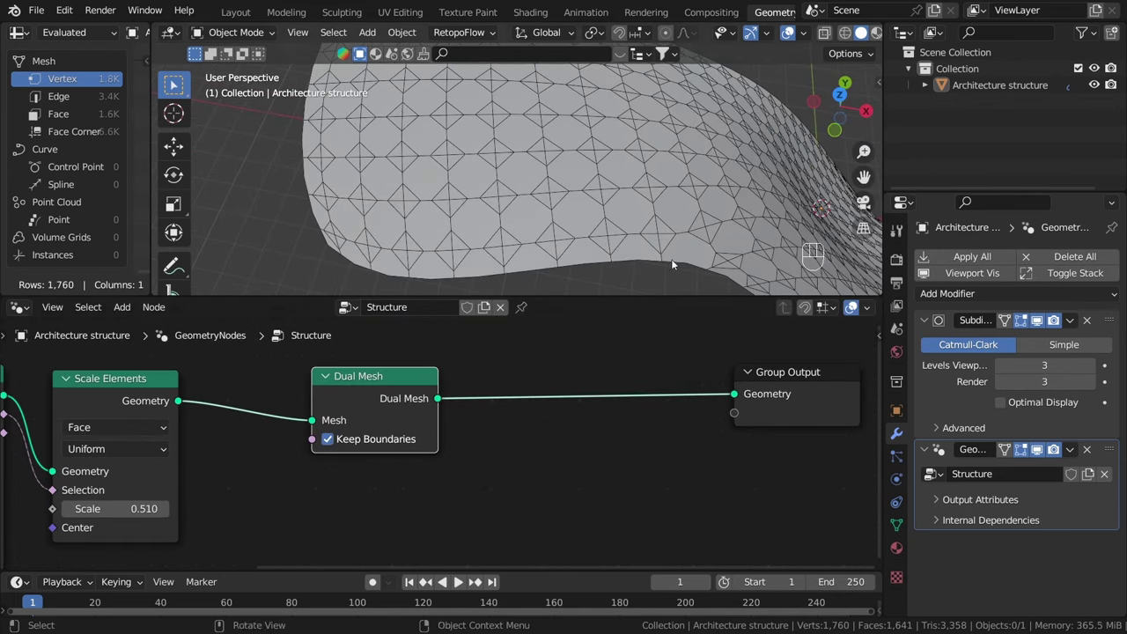
{"action": "middle_click_drag", "start_coordinate": [622, 225], "coordinate": [598, 230]}
{"action": "scroll", "coordinate": [581, 220], "scroll_direction": "up", "scroll_amount": 3}
{"action": "scroll", "coordinate": [427, 365], "scroll_direction": "up", "scroll_amount": 1}
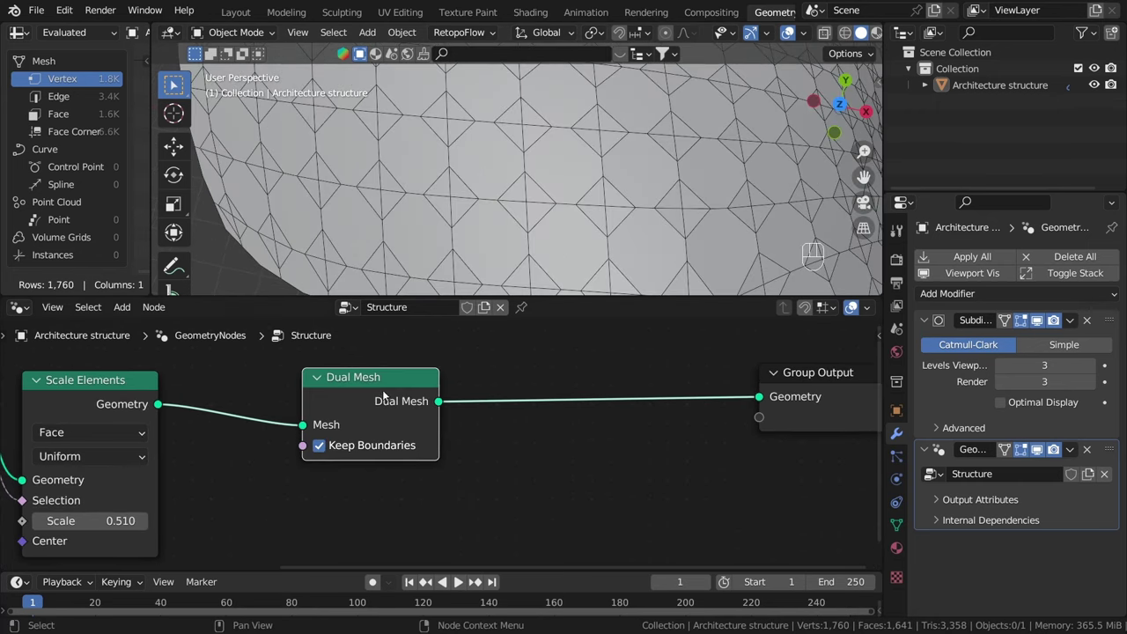
Step: Compare the mesh pattern before and after Dual Mesh by alternately sending Scale Elements and Dual Mesh to the output
{"action": "middle_click_drag", "start_coordinate": [456, 414], "coordinate": [458, 414]}
{"action": "left_click_drag", "start_coordinate": [357, 413], "coordinate": [404, 412]}
{"action": "middle_click_drag", "start_coordinate": [455, 193], "coordinate": [531, 239]}
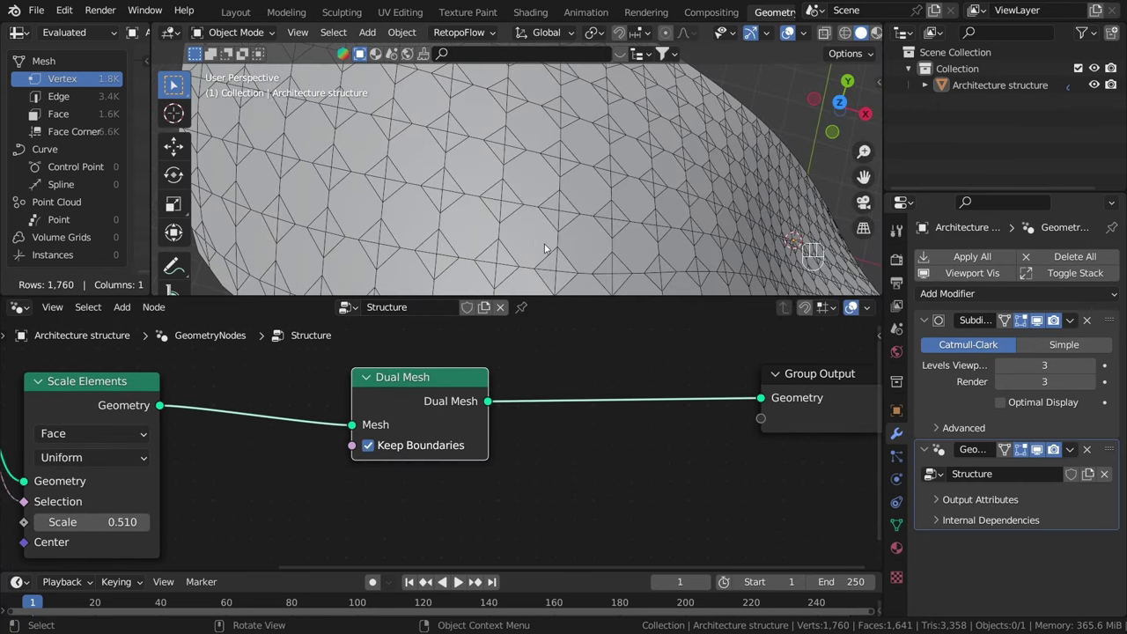
{"action": "mouse_move", "coordinate": [545, 243]}
{"action": "middle_mouse_down"}
{"action": "mouse_move", "coordinate": [551, 212]}
{"action": "mouse_move", "coordinate": [550, 236]}
{"action": "middle_mouse_up"}
{"action": "scroll", "coordinate": [536, 223], "scroll_direction": "up", "scroll_amount": 1}
{"action": "middle_click_drag", "start_coordinate": [466, 412], "coordinate": [544, 411]}
{"action": "left_click", "coordinate": [184, 390], "text": "alt+shift"}
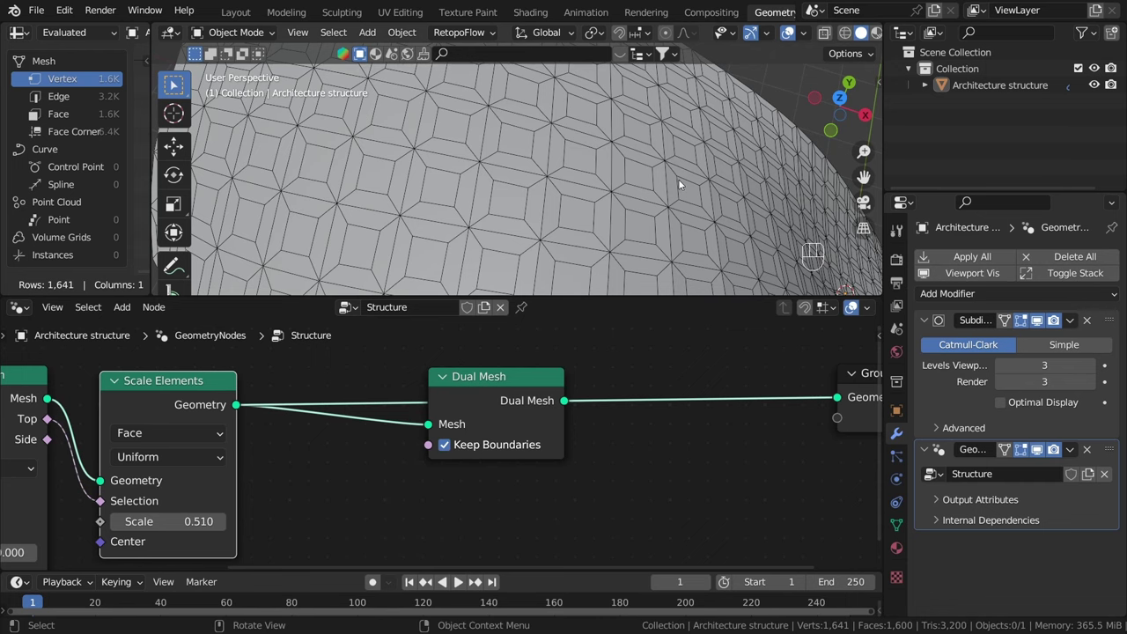
{"action": "scroll", "coordinate": [454, 177], "scroll_direction": "up", "scroll_amount": 5}
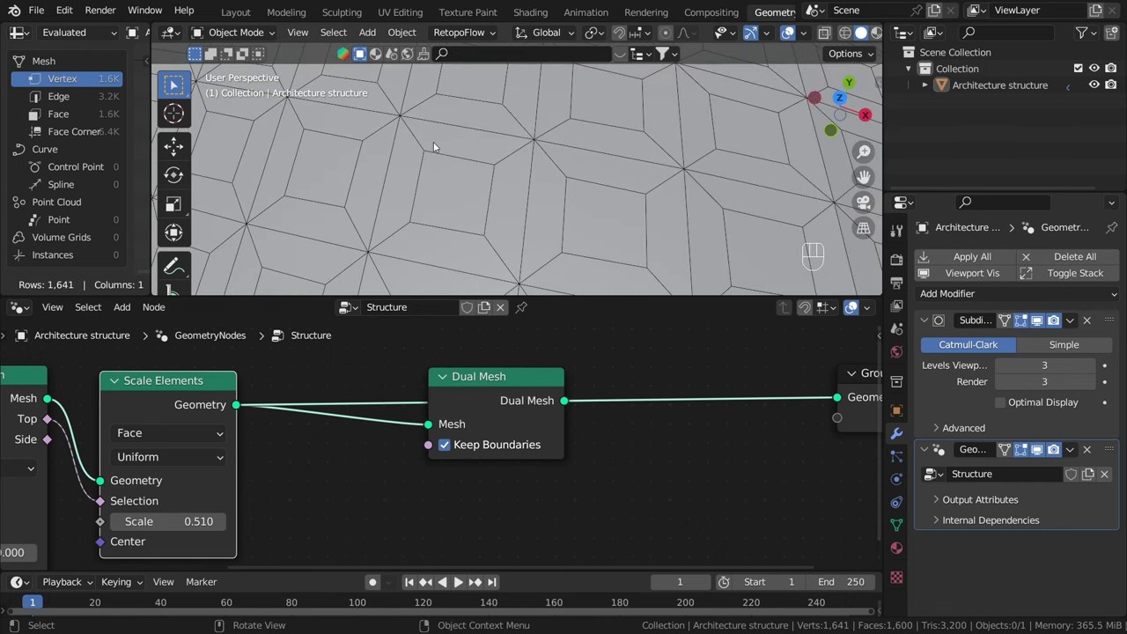
{"action": "left_click", "coordinate": [514, 394], "text": "alt+shift"}
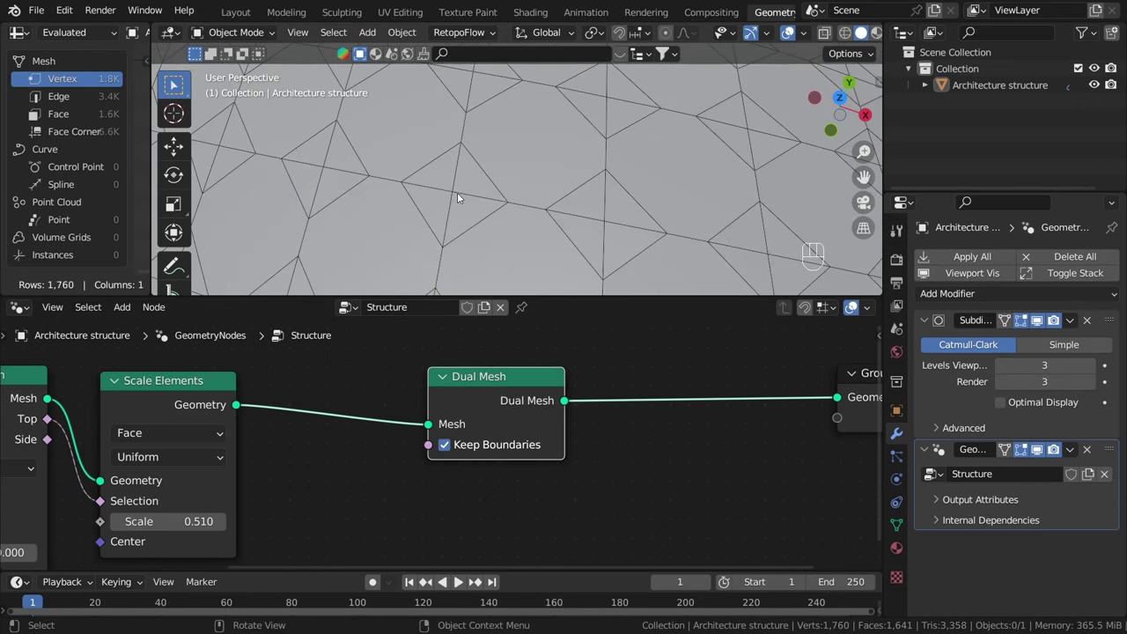
{"action": "left_click", "coordinate": [180, 387], "text": "alt+shift"}
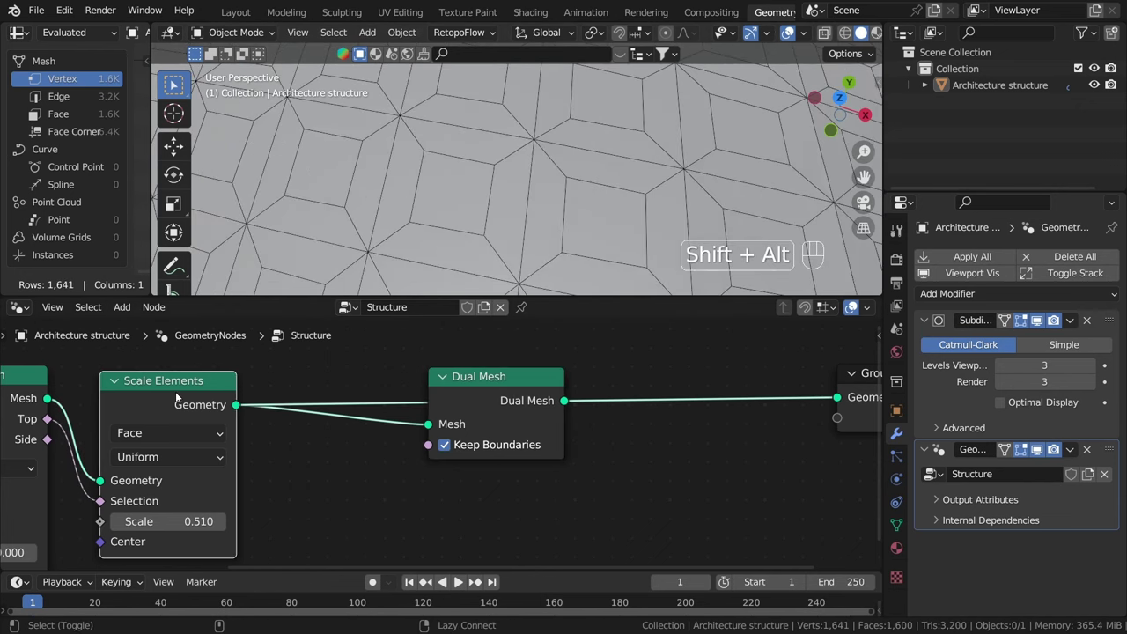
{"action": "left_click", "coordinate": [508, 403], "text": "alt+shift"}
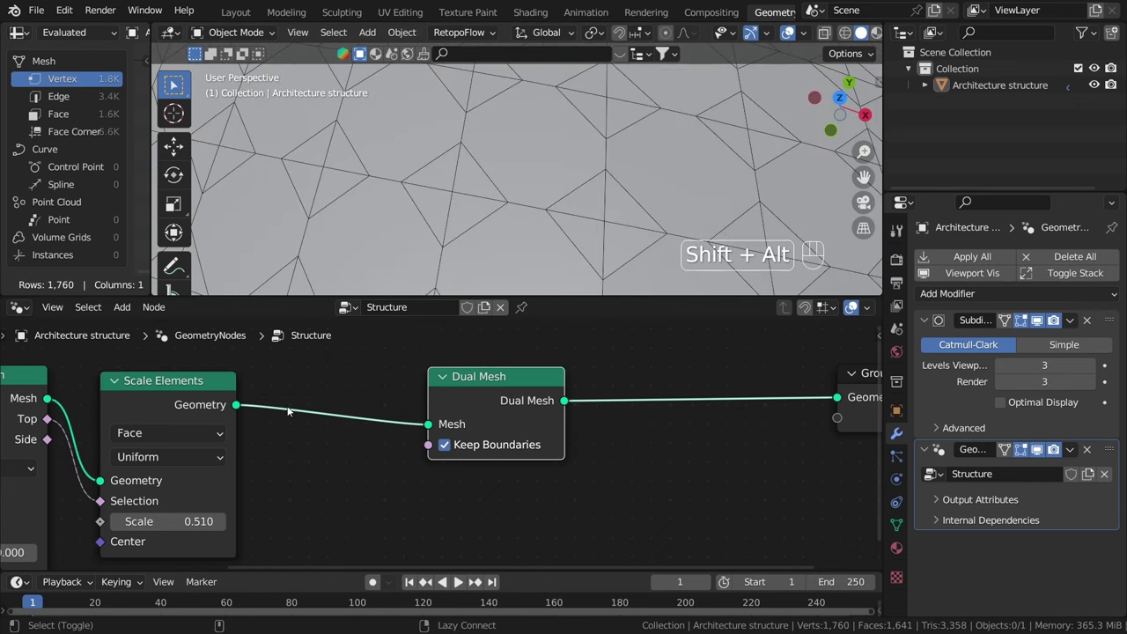
{"action": "left_click", "coordinate": [192, 405], "text": "alt+shift"}
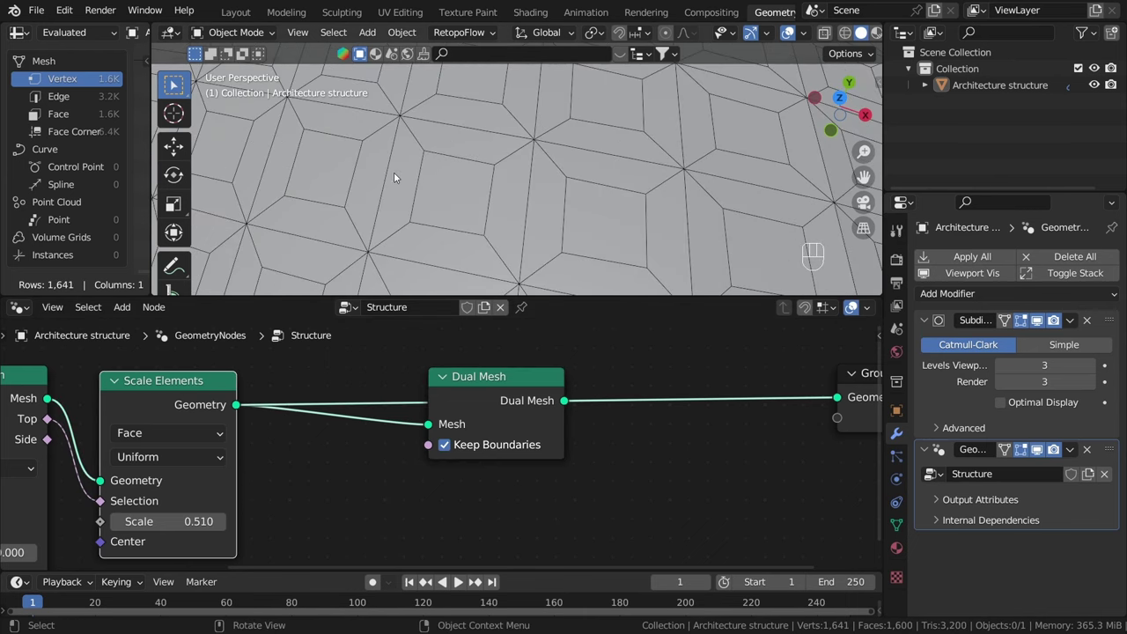
{"action": "left_click", "coordinate": [488, 395], "text": "alt+shift"}
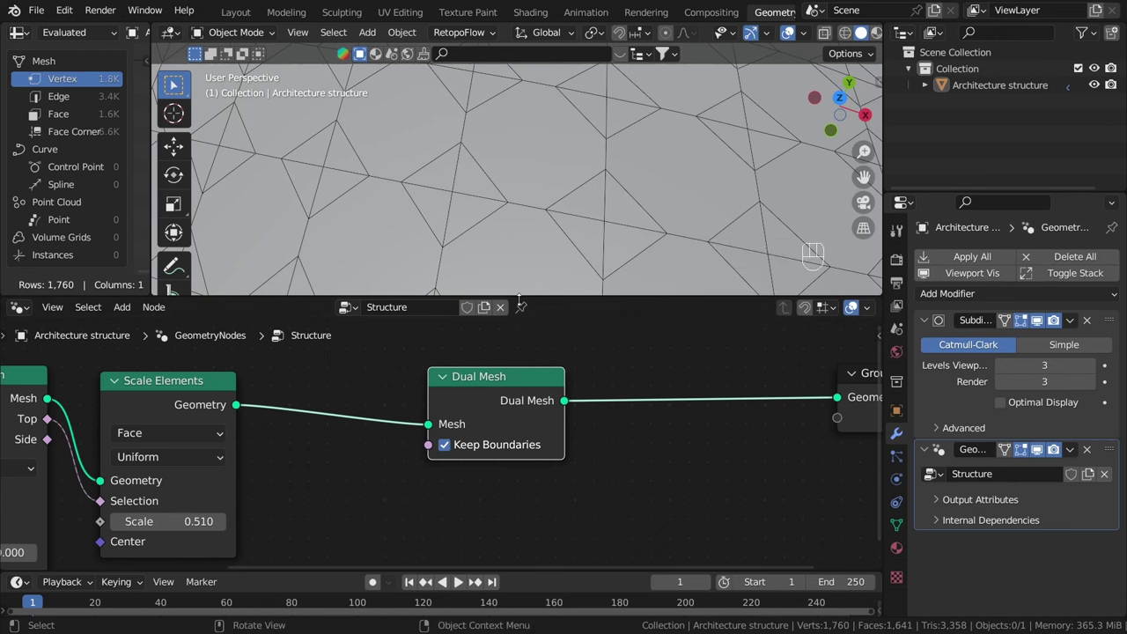
Step: Move the Dual Mesh node closer to Scale Elements and check the pattern across the shell
{"action": "scroll", "coordinate": [497, 401], "scroll_direction": "down", "scroll_amount": 3}
{"action": "scroll", "coordinate": [561, 135], "scroll_direction": "down", "scroll_amount": 5}
{"action": "middle_click_drag", "start_coordinate": [644, 183], "coordinate": [646, 166]}
{"action": "scroll", "coordinate": [646, 165], "scroll_direction": "down", "scroll_amount": 1}
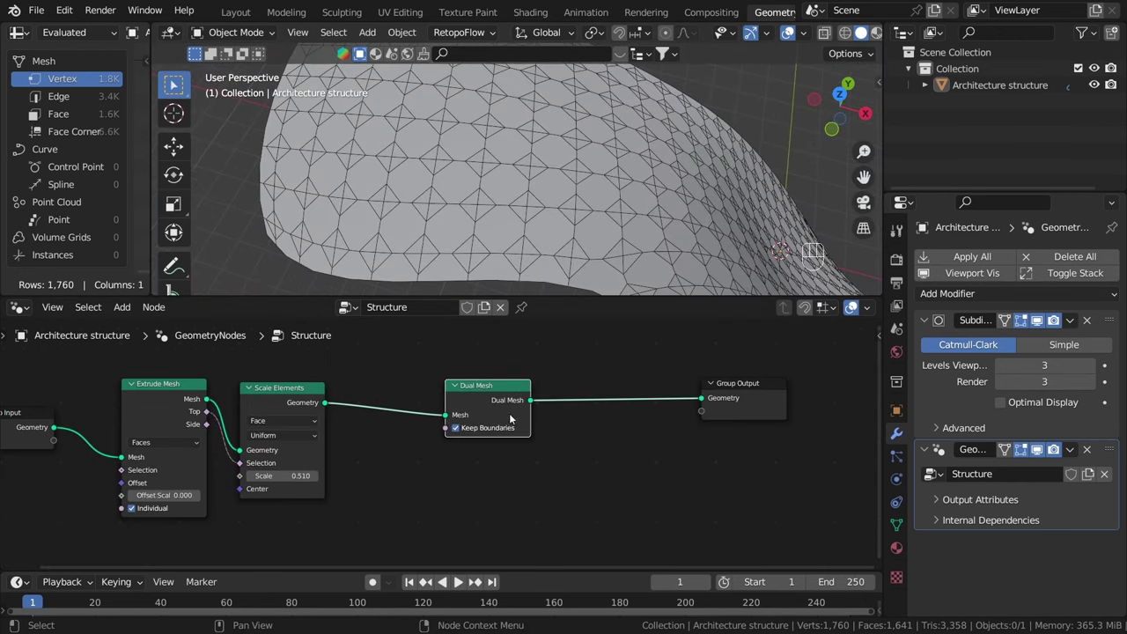
{"action": "scroll", "coordinate": [502, 403], "scroll_direction": "down", "scroll_amount": 1}
{"action": "left_click_drag", "start_coordinate": [501, 403], "coordinate": [444, 404]}
{"action": "scroll", "coordinate": [589, 226], "scroll_direction": "down", "scroll_amount": 3}
{"action": "scroll", "coordinate": [588, 229], "scroll_direction": "up", "scroll_amount": 2}
{"action": "middle_click_drag", "start_coordinate": [589, 226], "coordinate": [606, 194]}
{"action": "scroll", "coordinate": [607, 196], "scroll_direction": "down", "scroll_amount": 2}
{"action": "scroll", "coordinate": [459, 466], "scroll_direction": "up", "scroll_amount": 2}
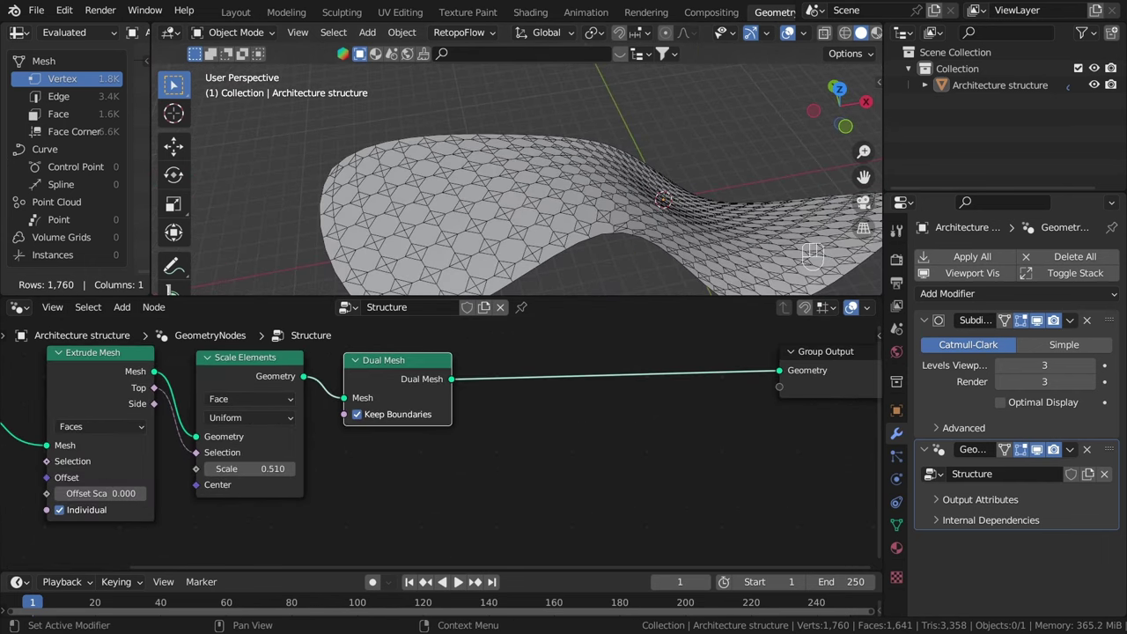
{"action": "scroll", "coordinate": [598, 250], "scroll_direction": "up", "scroll_amount": 6}
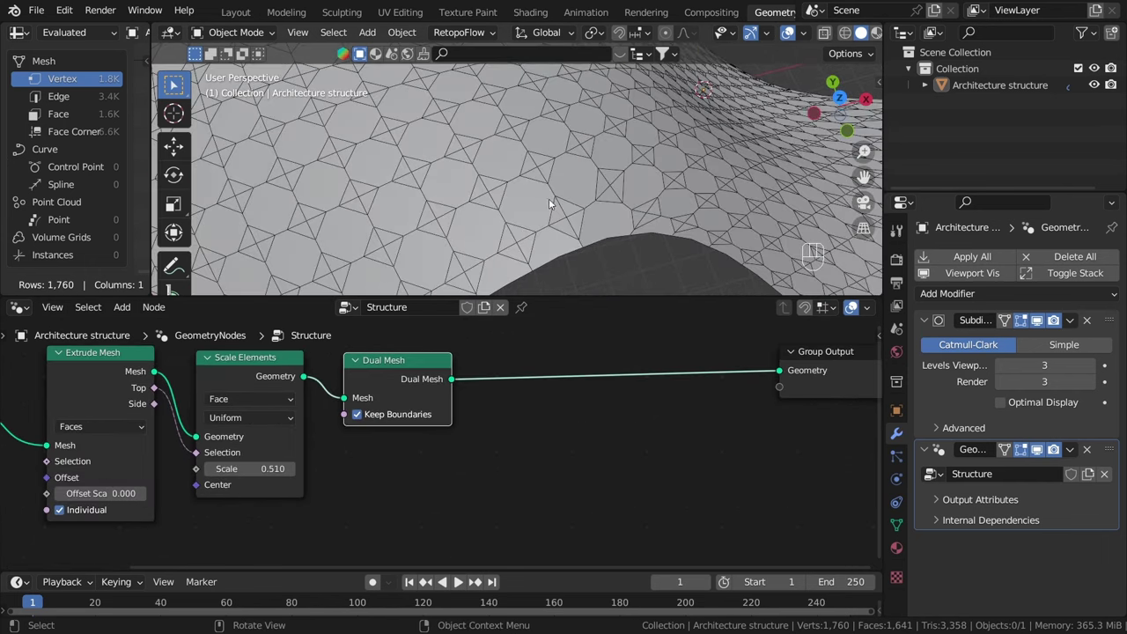
{"action": "scroll", "coordinate": [526, 248], "scroll_direction": "down", "scroll_amount": 1}
{"action": "scroll", "coordinate": [526, 245], "scroll_direction": "down", "scroll_amount": 1}
Step: Duplicate the Extrude Mesh node and insert the copy between Dual Mesh and Group Output
{"action": "middle_click_drag", "start_coordinate": [421, 445], "coordinate": [275, 462]}
{"action": "scroll", "coordinate": [275, 461], "scroll_direction": "down", "scroll_amount": 2}
{"action": "left_click_drag", "start_coordinate": [609, 424], "coordinate": [740, 438]}
{"action": "middle_click_drag", "start_coordinate": [393, 435], "coordinate": [511, 423]}
{"action": "left_click", "coordinate": [142, 385]}
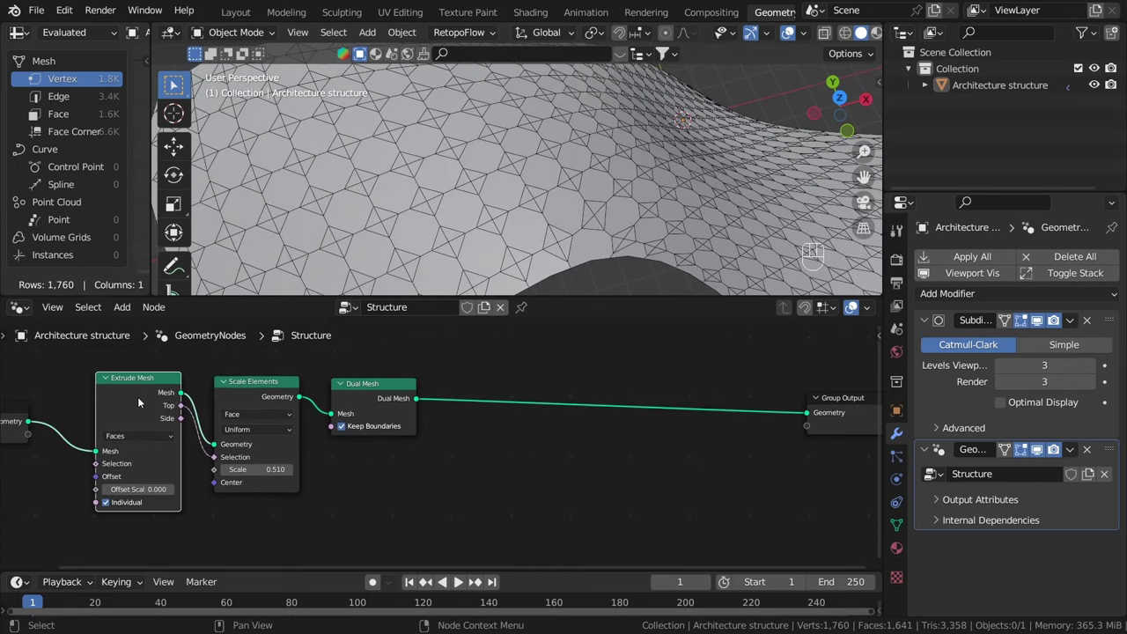
{"action": "key", "text": "shift+d"}
{"action": "left_click", "coordinate": [557, 391]}
{"action": "left_click_drag", "start_coordinate": [558, 392], "coordinate": [527, 387]}
{"action": "scroll", "coordinate": [541, 424], "scroll_direction": "down", "scroll_amount": 1}
{"action": "middle_click_drag", "start_coordinate": [519, 440], "coordinate": [418, 431]}
Step: Duplicate Scale Elements after the second Extrude Mesh and connect that extrusion's Top output to the copy's Selection
{"action": "middle_click_drag", "start_coordinate": [615, 454], "coordinate": [499, 445]}
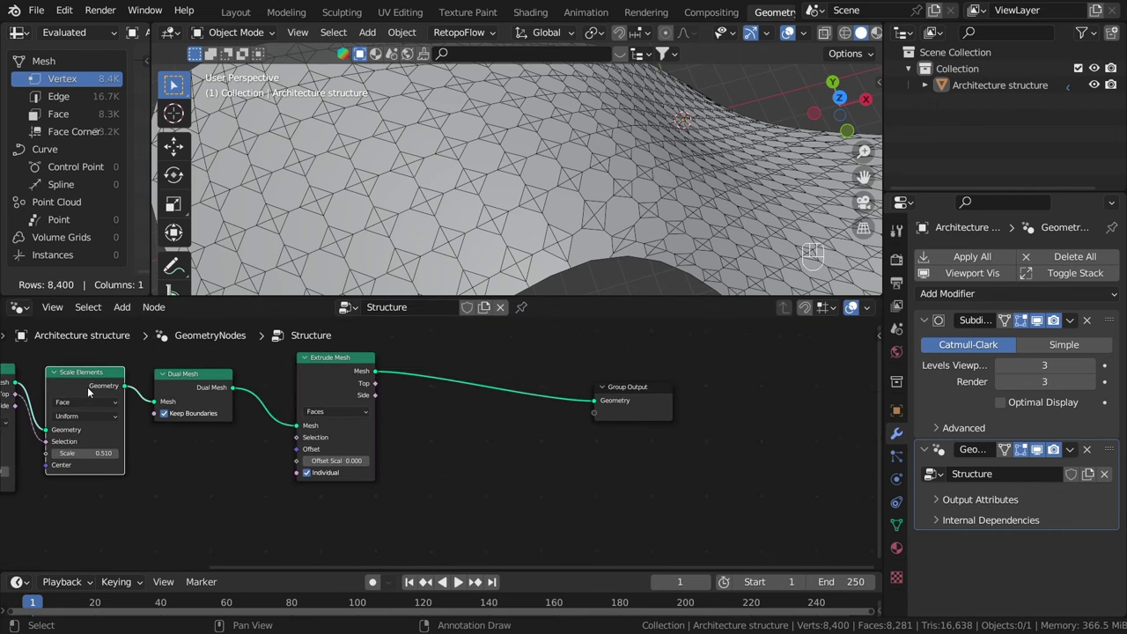
{"action": "key", "text": "shift+d"}
{"action": "left_click", "coordinate": [441, 399]}
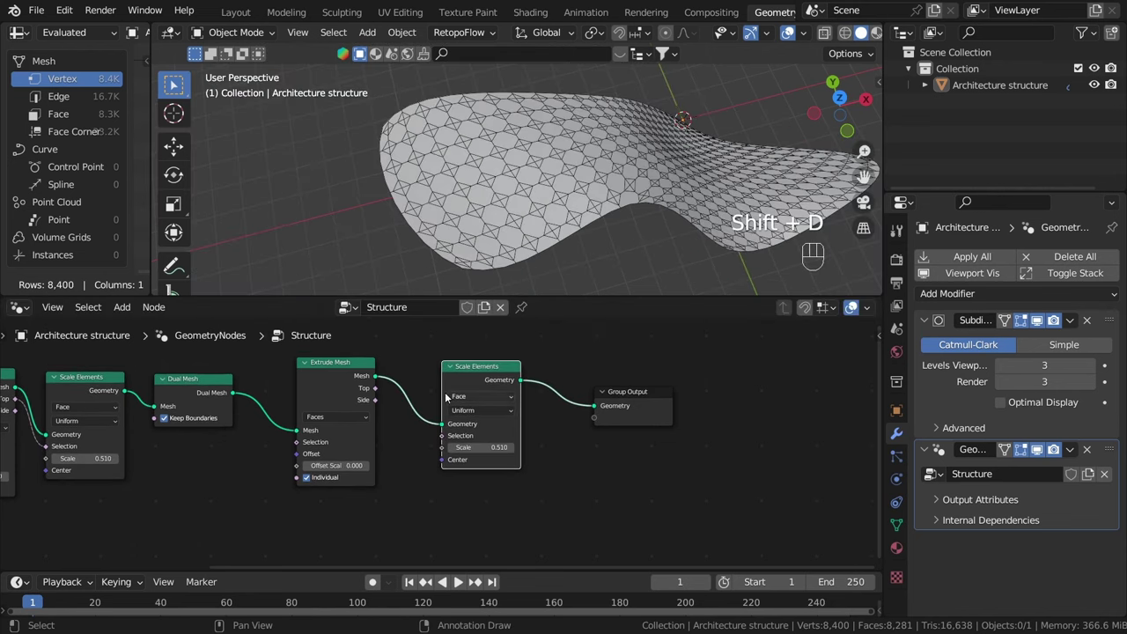
{"action": "scroll", "coordinate": [395, 396], "scroll_direction": "up", "scroll_amount": 2}
{"action": "left_click_drag", "start_coordinate": [363, 384], "coordinate": [462, 453]}
{"action": "right_click", "coordinate": [370, 385]}
Step: Set the second Scale Elements node's scale to 0 so the inset faces collapse to points
{"action": "scroll", "coordinate": [563, 207], "scroll_direction": "up", "scroll_amount": 3}
{"action": "middle_click_drag", "start_coordinate": [563, 207], "coordinate": [576, 210]}
{"action": "scroll", "coordinate": [532, 150], "scroll_direction": "up", "scroll_amount": 2}
{"action": "left_click_drag", "start_coordinate": [534, 473], "coordinate": [557, 473]}
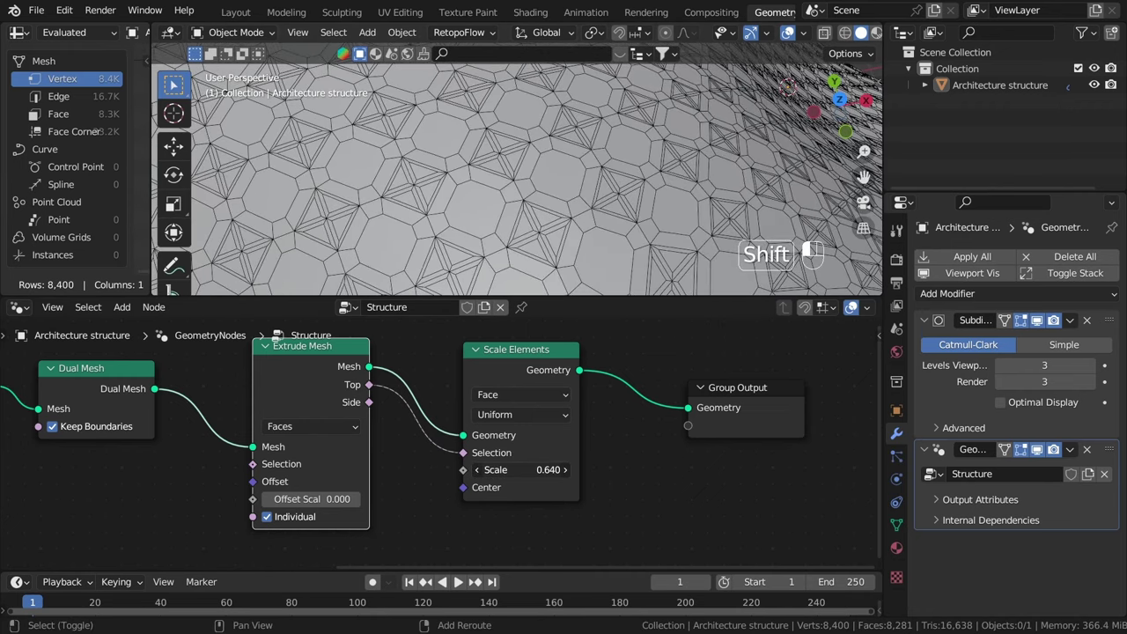
{"action": "middle_click_drag", "start_coordinate": [619, 330], "coordinate": [555, 355]}
{"action": "scroll", "coordinate": [464, 493], "scroll_direction": "up", "scroll_amount": 2}
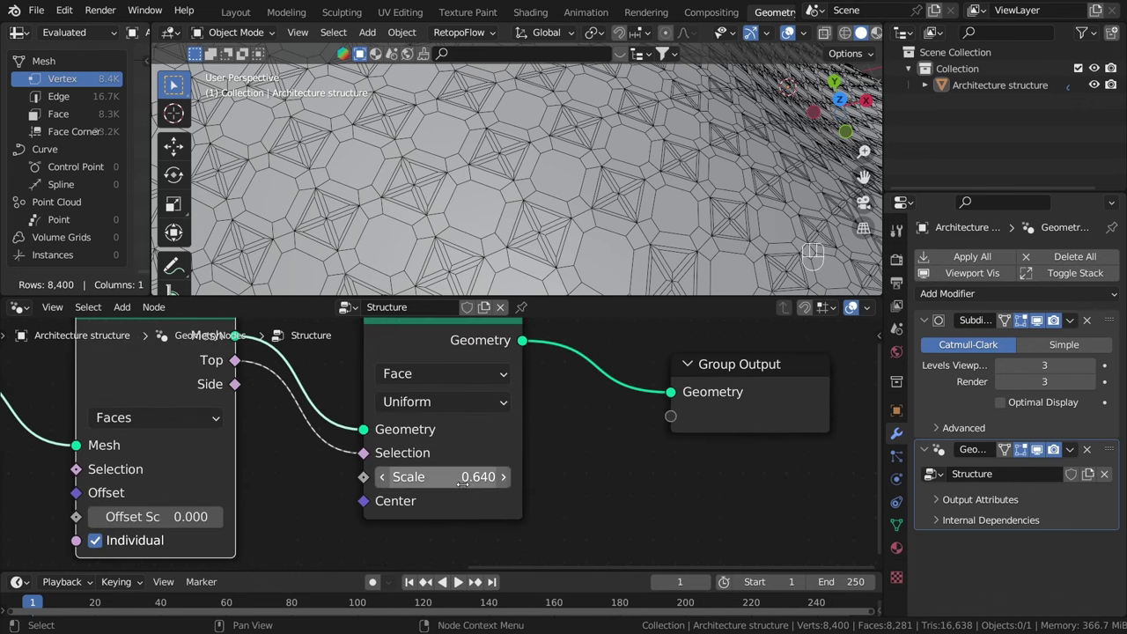
{"action": "left_click", "coordinate": [453, 484]}
{"action": "type", "text": "0"}
{"action": "key", "text": "Return"}
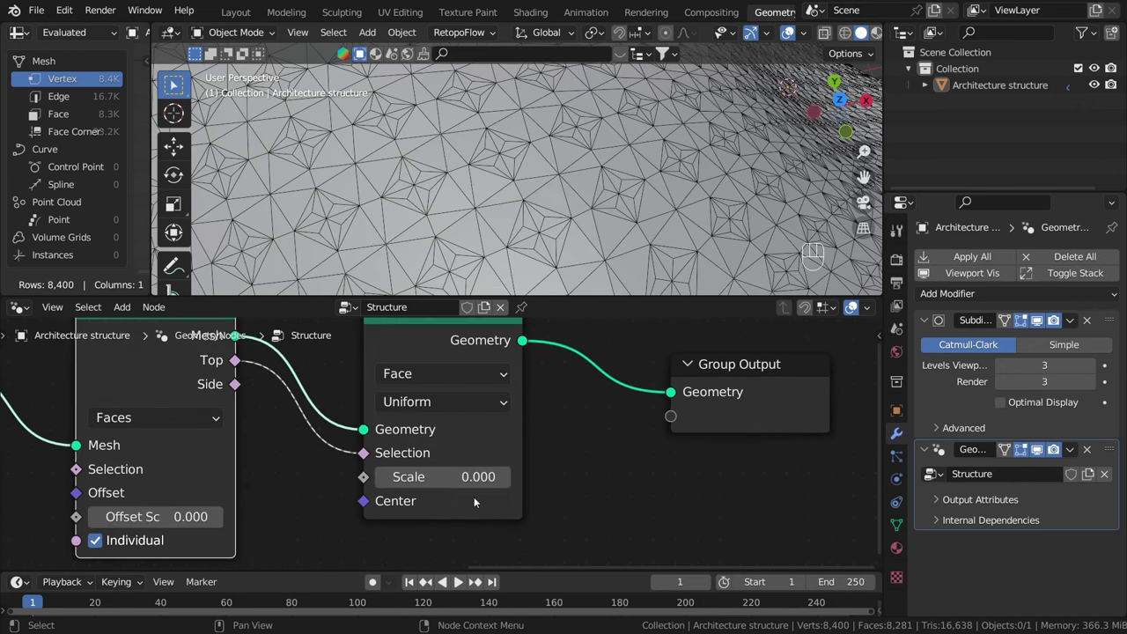
Step: Set the scale of the first Scale Elements node, before Dual Mesh, to 0.5
{"action": "scroll", "coordinate": [584, 138], "scroll_direction": "down", "scroll_amount": 6}
{"action": "middle_click_drag", "start_coordinate": [649, 168], "coordinate": [528, 145]}
{"action": "scroll", "coordinate": [563, 167], "scroll_direction": "up", "scroll_amount": 4}
{"action": "middle_click_drag", "start_coordinate": [529, 145], "coordinate": [486, 167], "text": "shift"}
{"action": "middle_click_drag", "start_coordinate": [461, 445], "coordinate": [494, 448]}
{"action": "scroll", "coordinate": [493, 448], "scroll_direction": "down", "scroll_amount": 4}
{"action": "middle_click_drag", "start_coordinate": [362, 457], "coordinate": [593, 474]}
{"action": "middle_click_drag", "start_coordinate": [352, 489], "coordinate": [716, 454]}
{"action": "scroll", "coordinate": [440, 363], "scroll_direction": "up", "scroll_amount": 4}
{"action": "scroll", "coordinate": [551, 444], "scroll_direction": "down", "scroll_amount": 6}
{"action": "middle_click_drag", "start_coordinate": [607, 489], "coordinate": [357, 466]}
{"action": "scroll", "coordinate": [343, 461], "scroll_direction": "up", "scroll_amount": 6}
{"action": "scroll", "coordinate": [433, 495], "scroll_direction": "up", "scroll_amount": 4}
{"action": "mouse_move", "coordinate": [352, 467]}
{"action": "left_mouse_down", "text": "shift"}
{"action": "mouse_move", "coordinate": [295, 468]}
{"action": "mouse_move", "coordinate": [441, 467]}
{"action": "mouse_move", "coordinate": [291, 468]}
{"action": "mouse_move", "coordinate": [369, 468]}
{"action": "mouse_move", "coordinate": [297, 467]}
{"action": "mouse_move", "coordinate": [338, 468]}
{"action": "left_mouse_up", "text": "shift"}
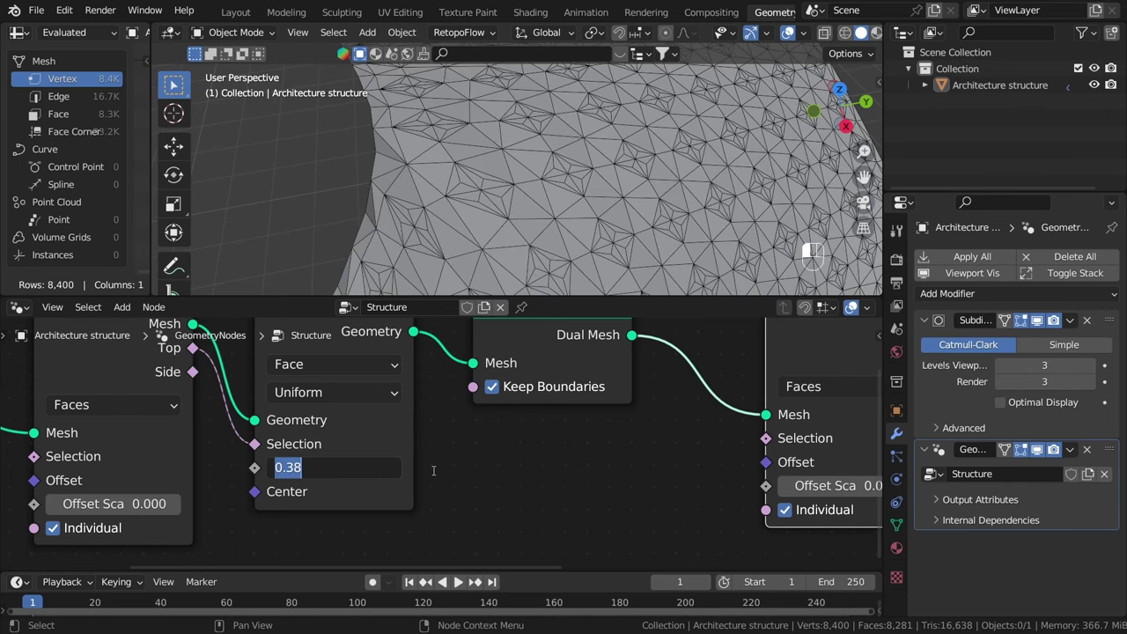
{"action": "type", "text": ".5"}
{"action": "key", "text": "Return"}
Step: Enlarge the 3D viewport, turn off the wireframe overlay and inspect the plain shell from several angles
{"action": "scroll", "coordinate": [605, 449], "scroll_direction": "down", "scroll_amount": 6}
{"action": "middle_click_drag", "start_coordinate": [747, 395], "coordinate": [321, 423]}
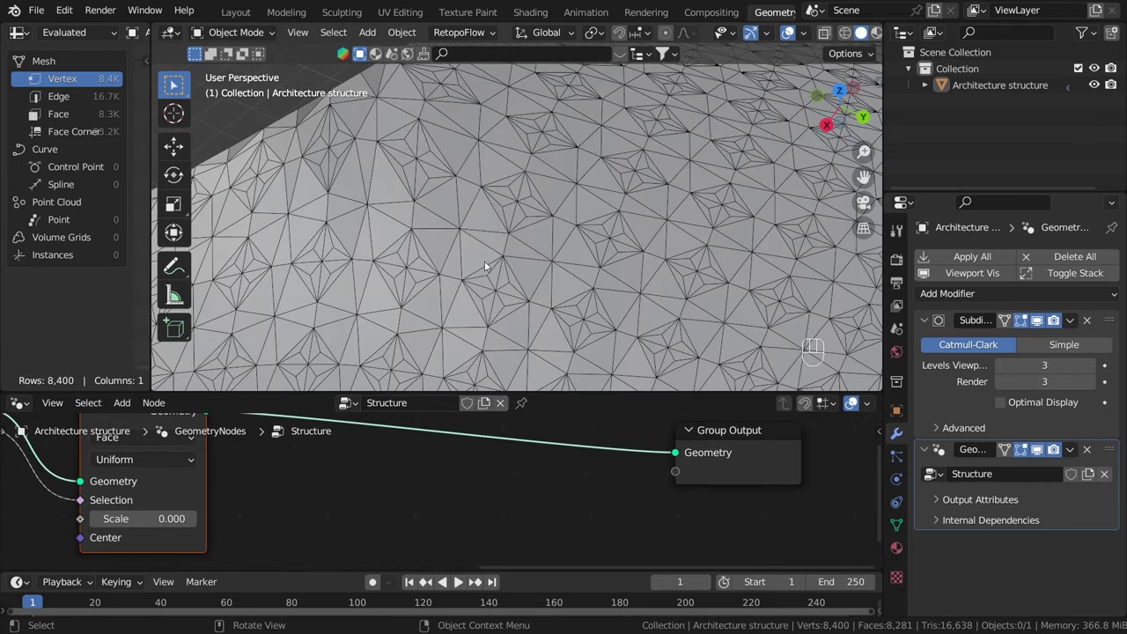
{"action": "middle_click_drag", "start_coordinate": [485, 261], "coordinate": [483, 220]}
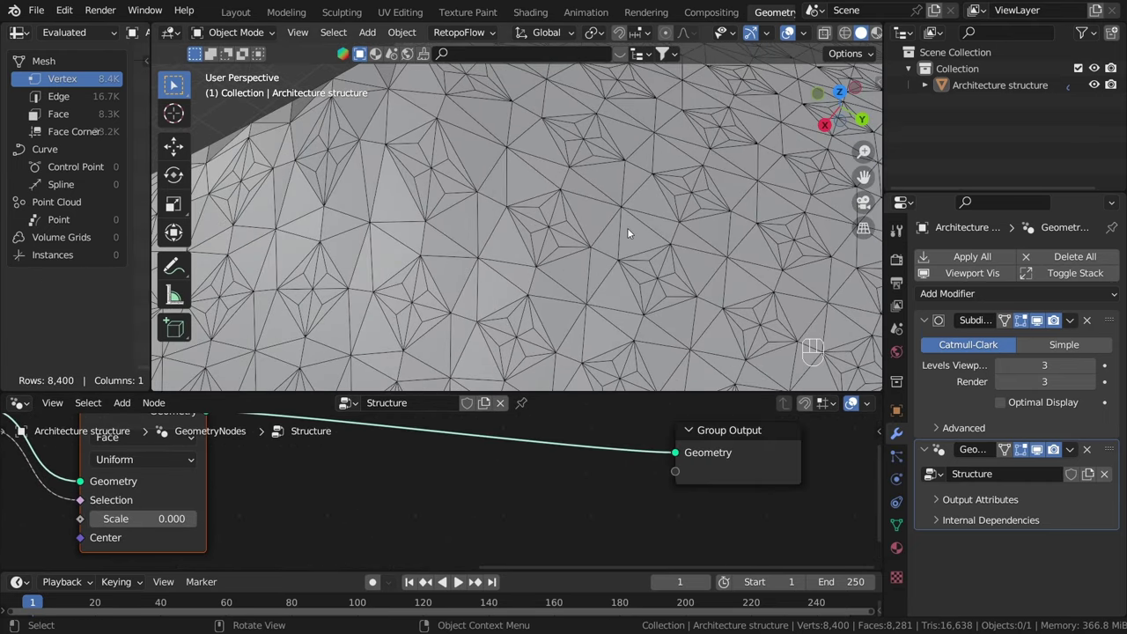
{"action": "left_click", "coordinate": [802, 33]}
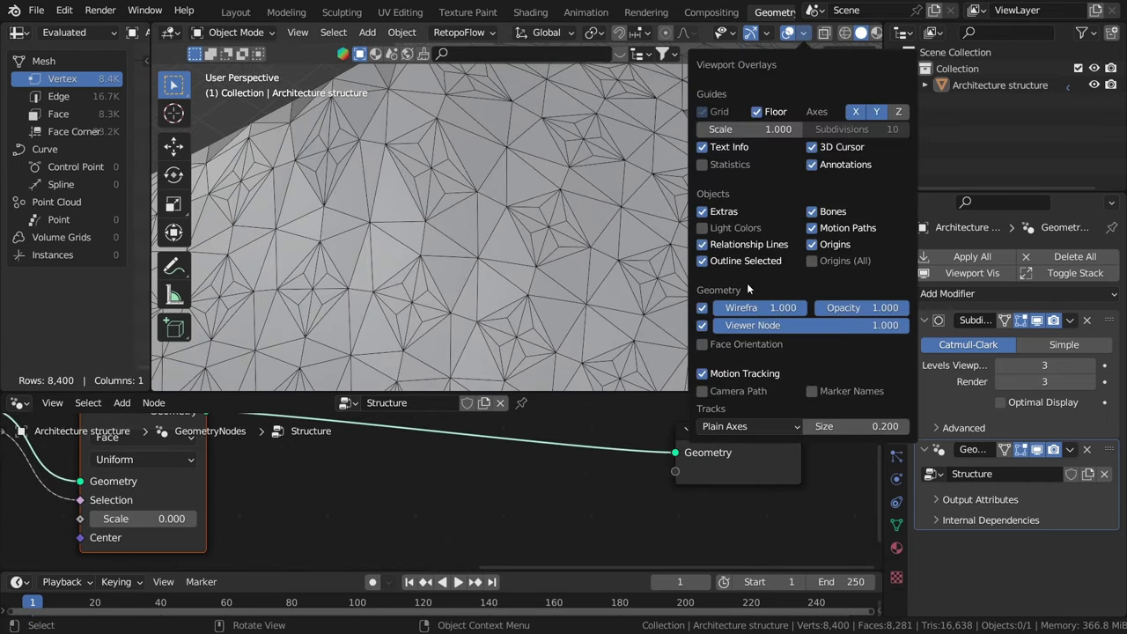
{"action": "left_click", "coordinate": [704, 308]}
{"action": "scroll", "coordinate": [687, 271], "scroll_direction": "down", "scroll_amount": 8}
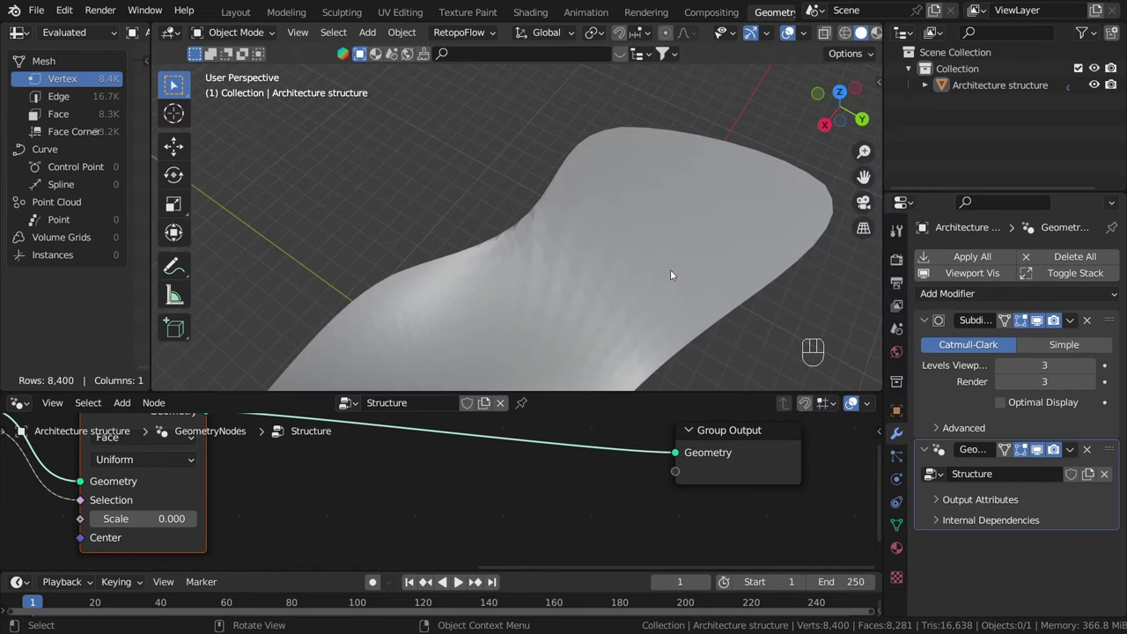
{"action": "middle_click_drag", "start_coordinate": [688, 271], "coordinate": [616, 198], "text": "shift"}
{"action": "scroll", "coordinate": [616, 198], "scroll_direction": "up", "scroll_amount": 4}
{"action": "middle_click_drag", "start_coordinate": [825, 229], "coordinate": [547, 173]}
{"action": "middle_click_drag", "start_coordinate": [547, 172], "coordinate": [490, 212], "text": "shift"}
{"action": "middle_click_drag", "start_coordinate": [490, 211], "coordinate": [630, 247]}
{"action": "scroll", "coordinate": [509, 219], "scroll_direction": "down", "scroll_amount": 2}
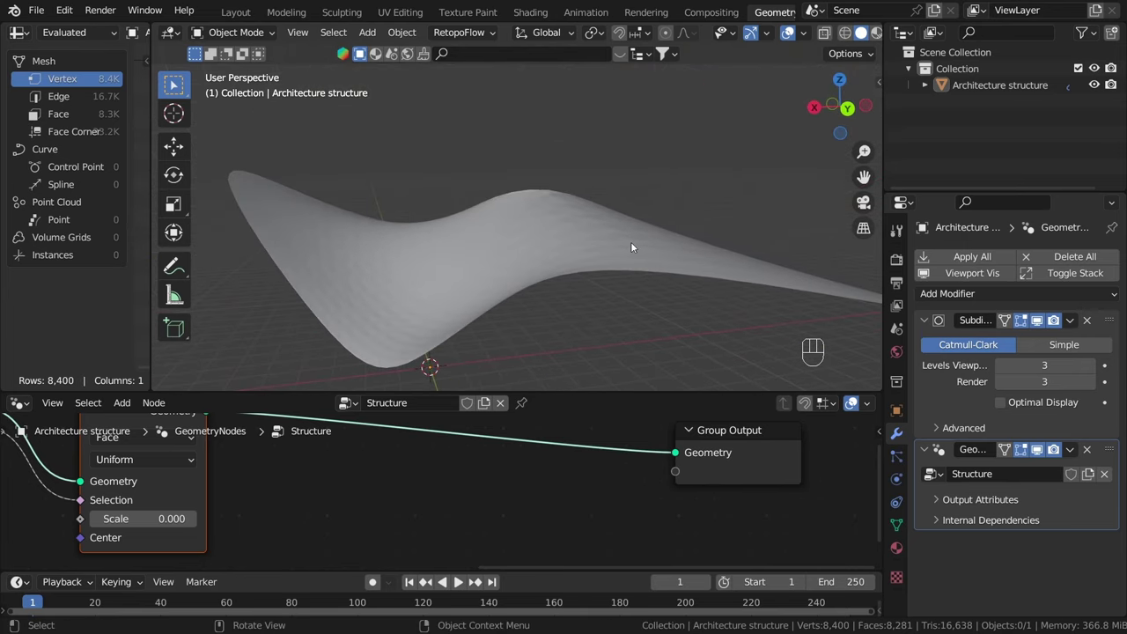
Step: Turn the wireframe overlay back on, deselect the shell and examine its triangulated star pattern up close
{"action": "left_click", "coordinate": [804, 33]}
{"action": "left_click", "coordinate": [702, 307]}
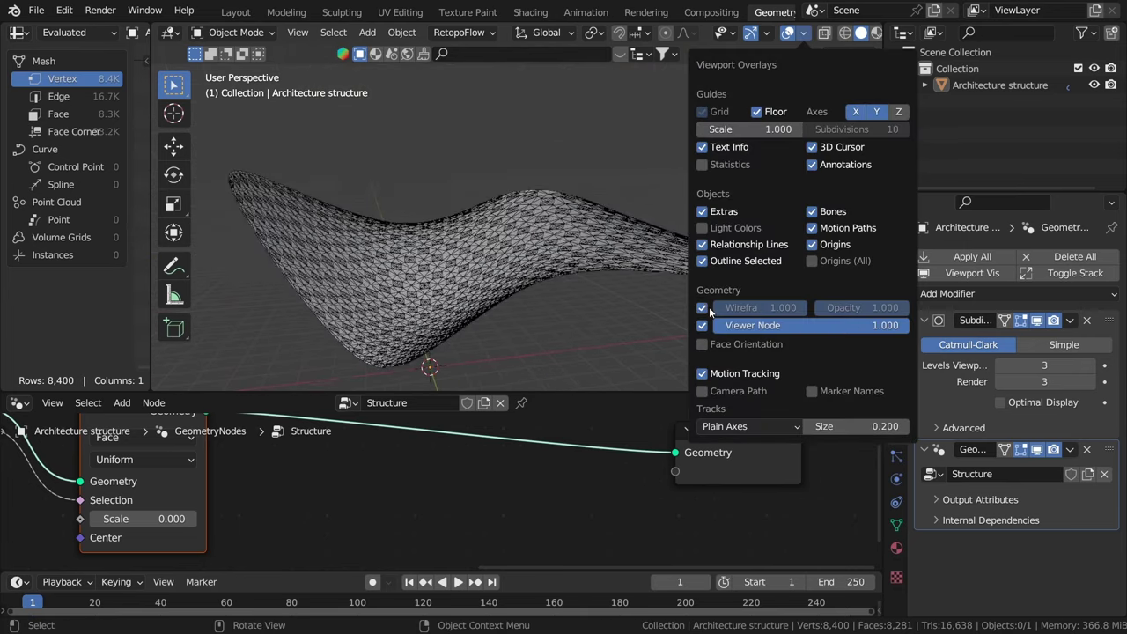
{"action": "left_click", "coordinate": [566, 241]}
{"action": "mouse_move", "coordinate": [566, 242]}
{"action": "middle_mouse_down"}
{"action": "mouse_move", "coordinate": [491, 209]}
{"action": "mouse_move", "coordinate": [542, 216]}
{"action": "mouse_move", "coordinate": [551, 245]}
{"action": "middle_mouse_up"}
{"action": "scroll", "coordinate": [491, 209], "scroll_direction": "up", "scroll_amount": 5}
{"action": "key", "text": "a"}
{"action": "key", "text": "a"}
{"action": "scroll", "coordinate": [529, 276], "scroll_direction": "up", "scroll_amount": 2}
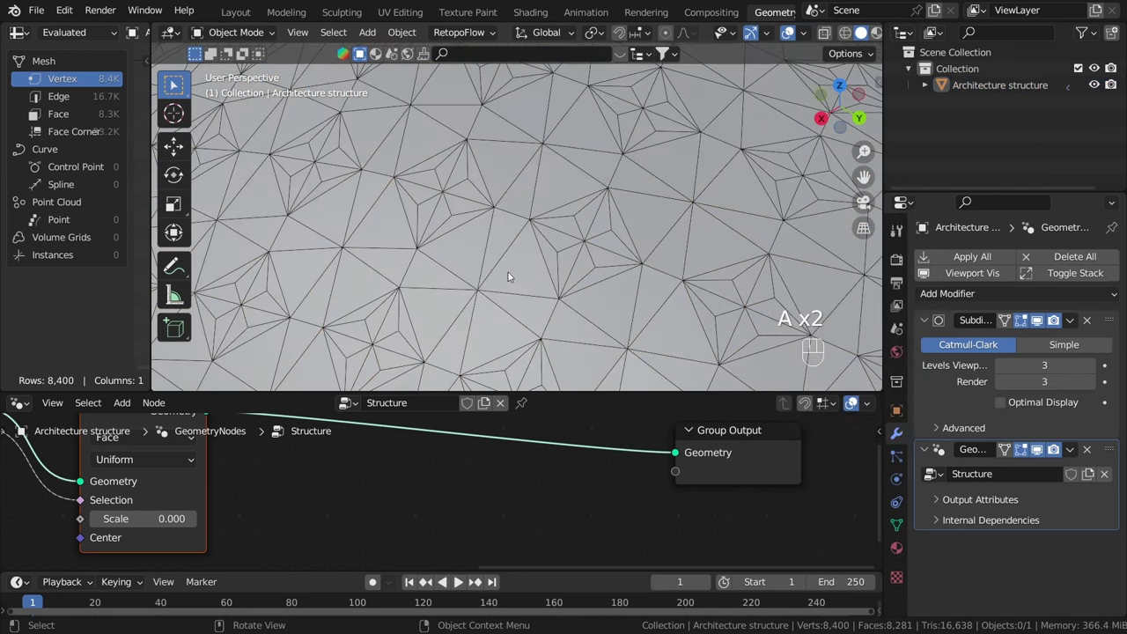
{"action": "scroll", "coordinate": [459, 271], "scroll_direction": "up", "scroll_amount": 1}
{"action": "middle_click_drag", "start_coordinate": [460, 271], "coordinate": [443, 234]}
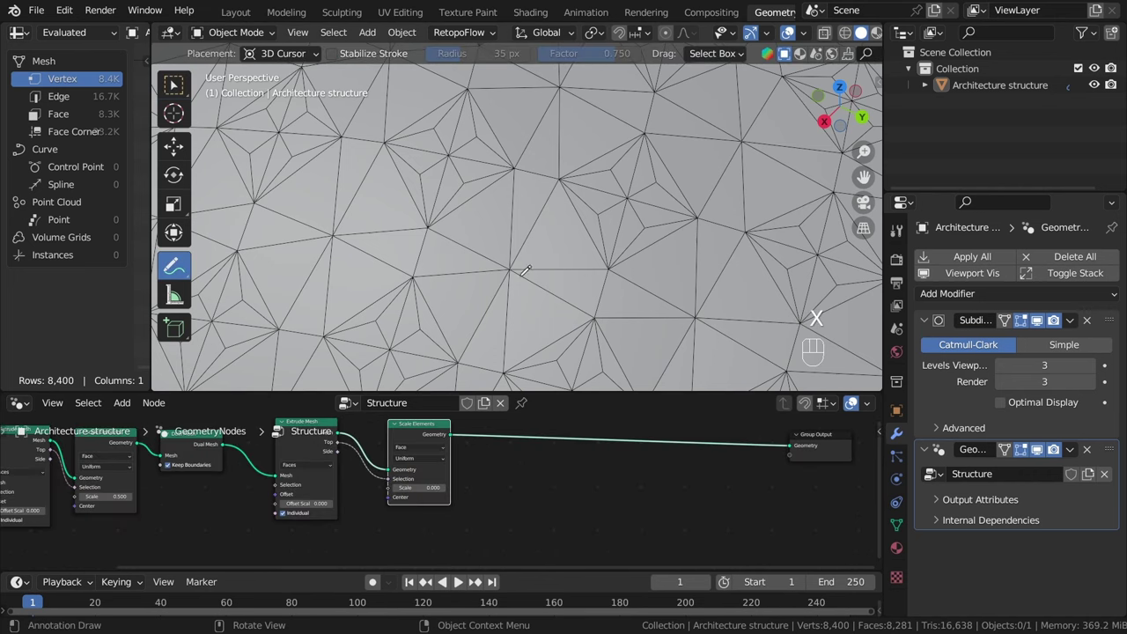
Step: Hatch three neighbouring triangular faces with annotation strokes, undo all the strokes and return to the selection tool
{"action": "scroll", "coordinate": [493, 246], "scroll_direction": "up", "scroll_amount": 2}
{"action": "left_click_drag", "start_coordinate": [433, 215], "coordinate": [446, 203]}
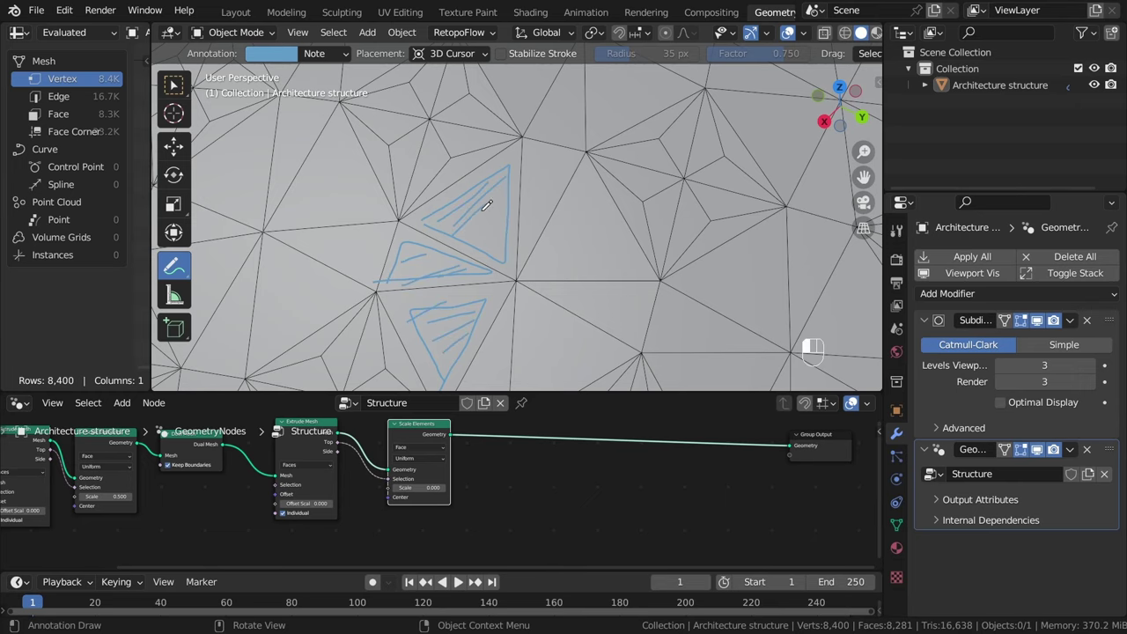
{"action": "scroll", "coordinate": [539, 311], "scroll_direction": "down", "scroll_amount": 2}
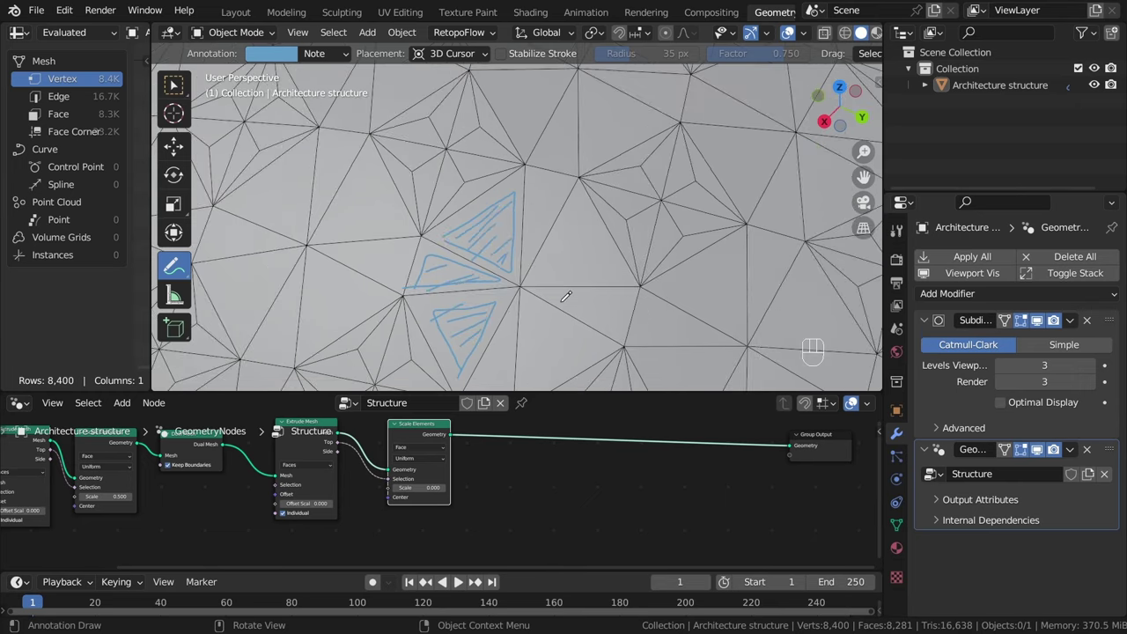
{"action": "scroll", "coordinate": [592, 245], "scroll_direction": "up", "scroll_amount": 3}
{"action": "mouse_move", "coordinate": [607, 261]}
{"action": "middle_mouse_down"}
{"action": "mouse_move", "coordinate": [601, 218]}
{"action": "mouse_move", "coordinate": [593, 226]}
{"action": "middle_mouse_up"}
{"action": "key", "text": "ctrl+z"}
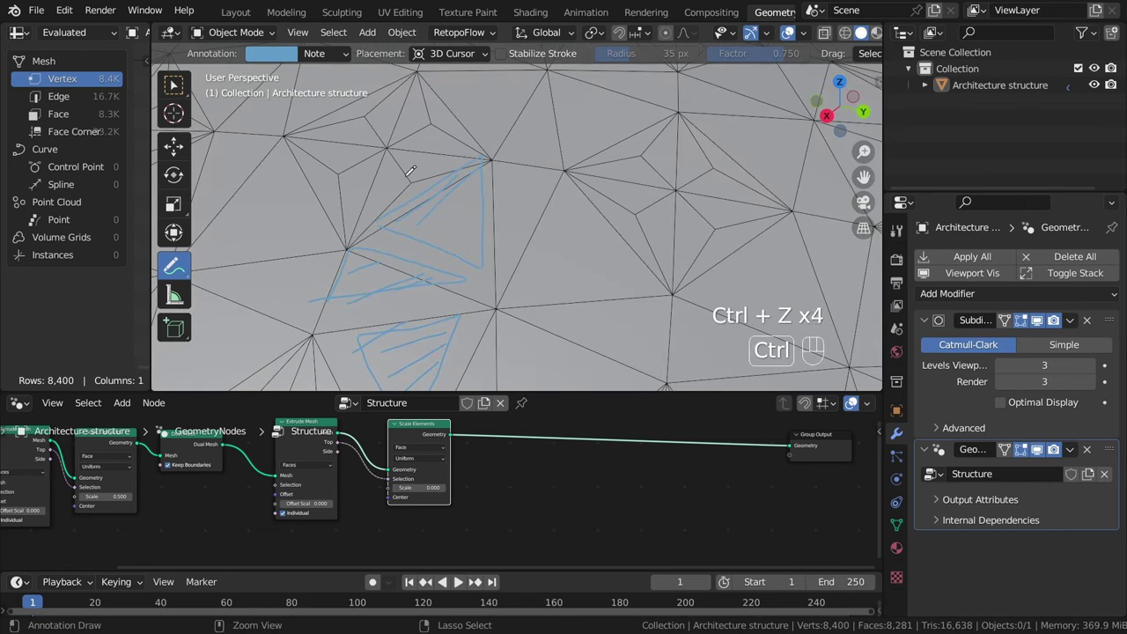
{"action": "key", "text": "ctrl+z"}
{"action": "key", "text": "ctrl+z"}
{"action": "key", "text": "ctrl+z"}
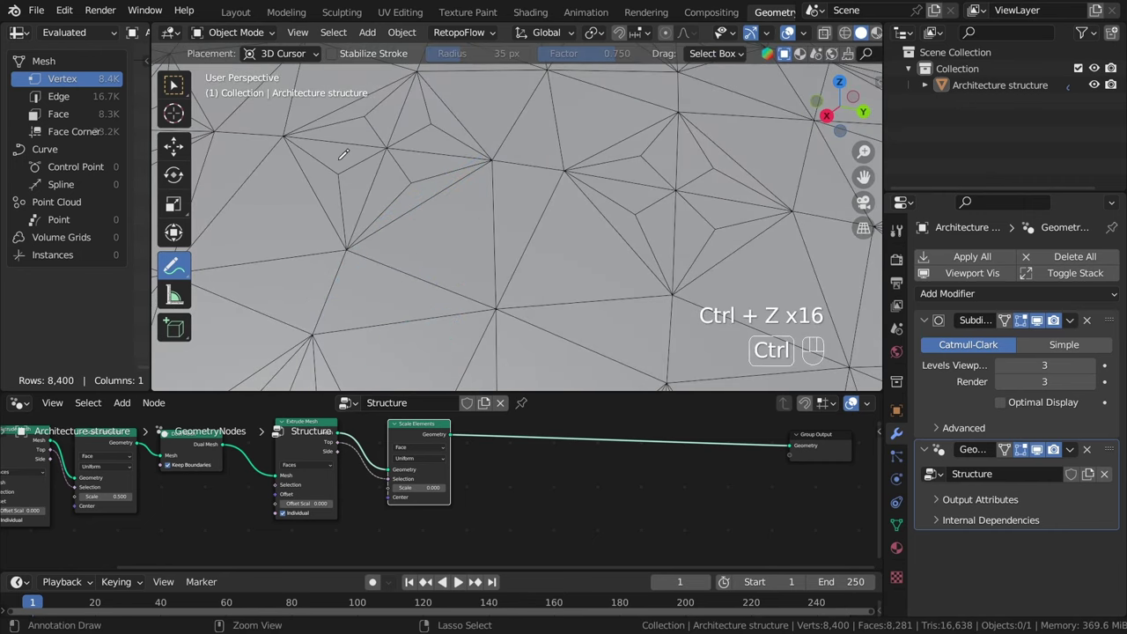
{"action": "left_click", "coordinate": [174, 84]}
Step: Duplicate the last Extrude Mesh and Scale Elements pair and insert the copies between the existing Scale Elements and Group Output
{"action": "scroll", "coordinate": [539, 428], "scroll_direction": "down", "scroll_amount": 1}
{"action": "middle_click_drag", "start_coordinate": [539, 429], "coordinate": [547, 436]}
{"action": "scroll", "coordinate": [546, 438], "scroll_direction": "up", "scroll_amount": 3}
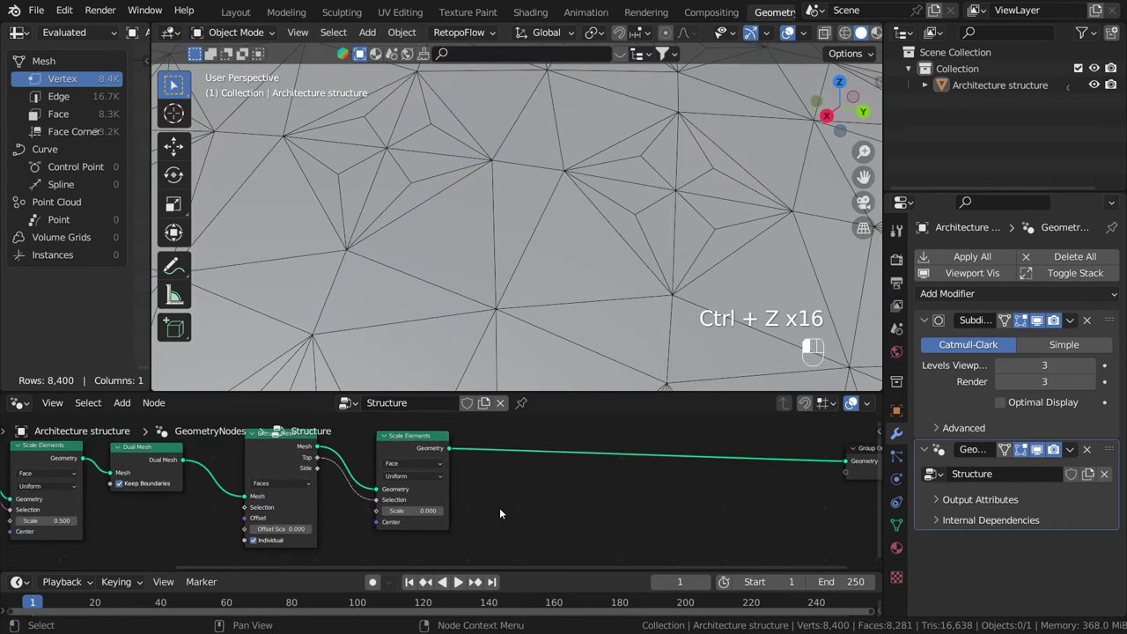
{"action": "left_click_drag", "start_coordinate": [501, 511], "coordinate": [276, 448]}
{"action": "middle_click_drag", "start_coordinate": [331, 484], "coordinate": [319, 498]}
{"action": "key", "text": "shift+d"}
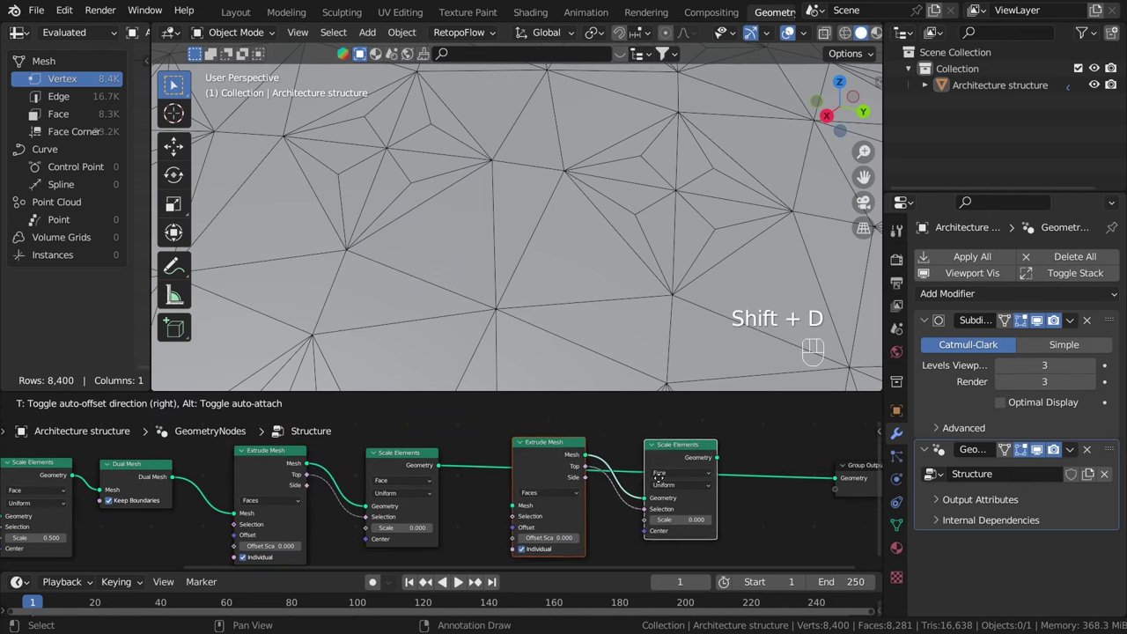
{"action": "scroll", "coordinate": [434, 475], "scroll_direction": "up", "scroll_amount": 1}
{"action": "left_click_drag", "start_coordinate": [556, 526], "coordinate": [554, 523]}
{"action": "middle_click_drag", "start_coordinate": [549, 504], "coordinate": [228, 486]}
{"action": "left_click_drag", "start_coordinate": [485, 442], "coordinate": [534, 454]}
{"action": "left_click_drag", "start_coordinate": [626, 465], "coordinate": [709, 472]}
Step: Set the scale of the copied Scale Elements node to 0.8 to inset every face
{"action": "scroll", "coordinate": [505, 526], "scroll_direction": "up", "scroll_amount": 3}
{"action": "mouse_move", "coordinate": [424, 518]}
{"action": "left_mouse_down", "text": "shift"}
{"action": "mouse_move", "coordinate": [484, 518]}
{"action": "mouse_move", "coordinate": [432, 518]}
{"action": "left_mouse_up", "text": "shift"}
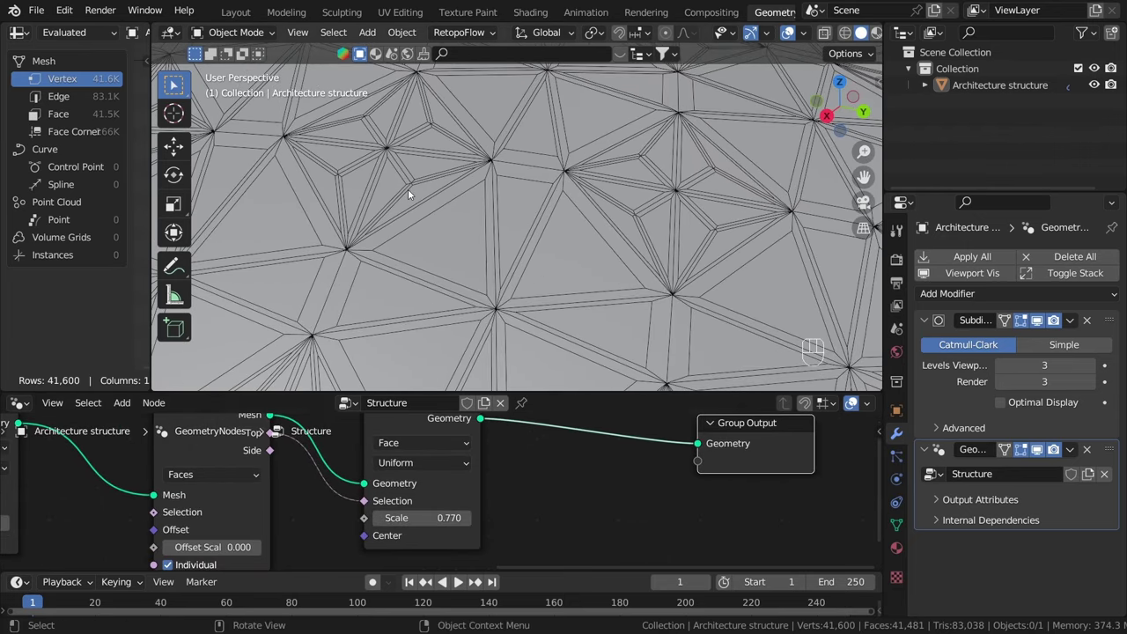
{"action": "middle_click_drag", "start_coordinate": [409, 192], "coordinate": [423, 220]}
{"action": "left_click_drag", "start_coordinate": [422, 517], "coordinate": [430, 517], "text": "shift"}
{"action": "middle_click_drag", "start_coordinate": [506, 225], "coordinate": [518, 199]}
{"action": "scroll", "coordinate": [518, 199], "scroll_direction": "down", "scroll_amount": 3}
{"action": "middle_click_drag", "start_coordinate": [643, 486], "coordinate": [582, 465]}
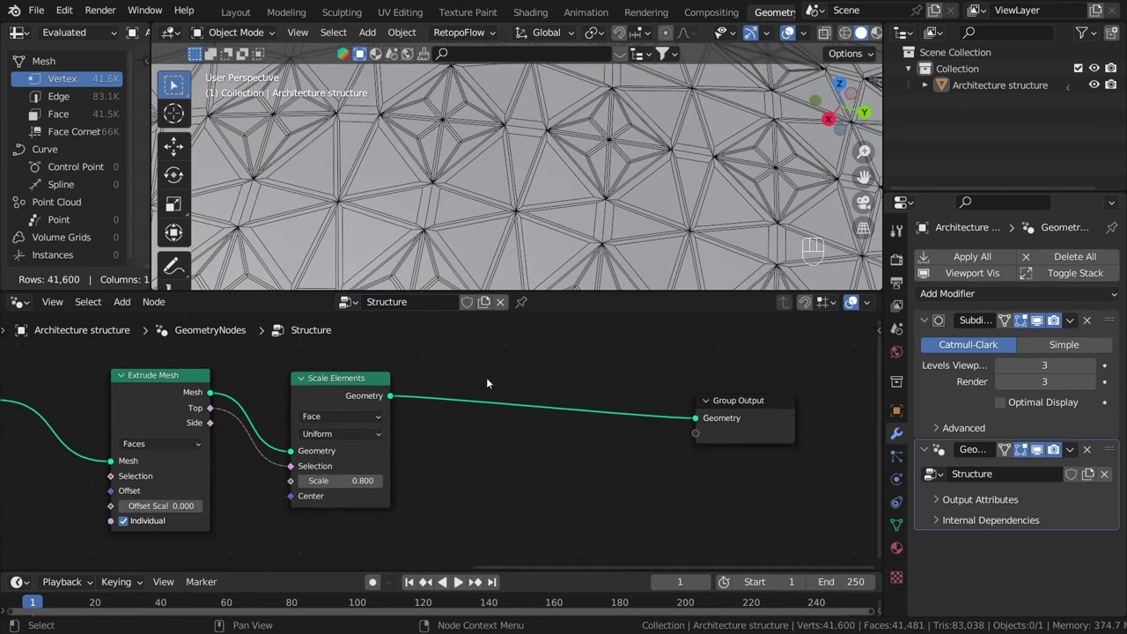
Step: Examine the inset faces and the link from the last Extrude Mesh's Top output to Scale Elements' Selection
{"action": "middle_click_drag", "start_coordinate": [486, 382], "coordinate": [469, 386]}
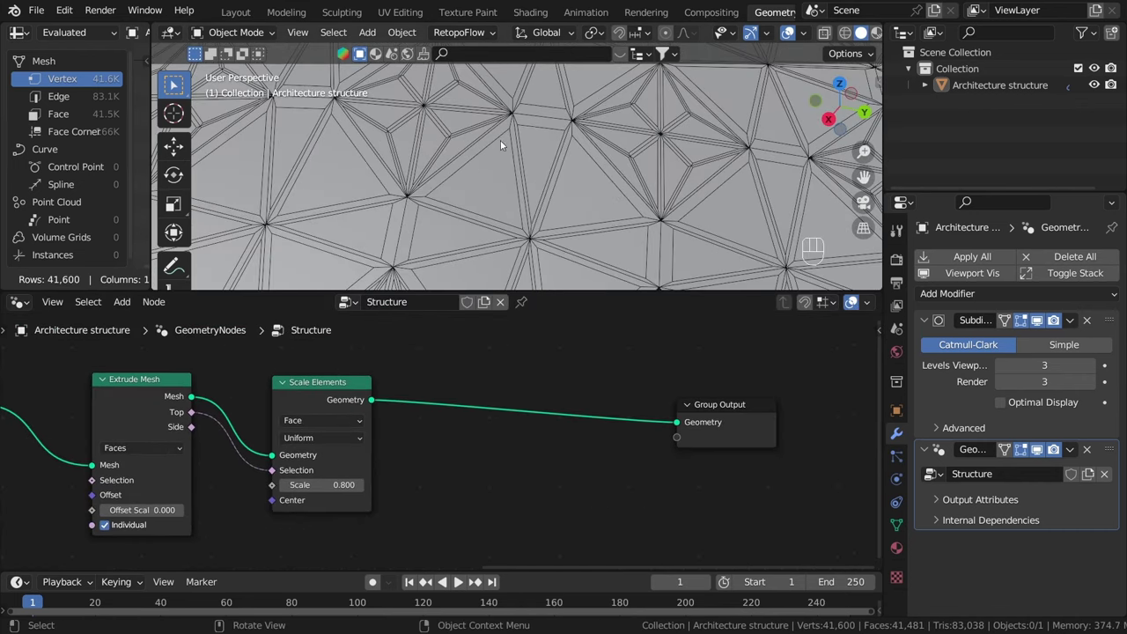
{"action": "scroll", "coordinate": [593, 232], "scroll_direction": "up", "scroll_amount": 2}
{"action": "scroll", "coordinate": [584, 283], "scroll_direction": "down", "scroll_amount": 1}
{"action": "scroll", "coordinate": [570, 374], "scroll_direction": "down", "scroll_amount": 2}
{"action": "middle_click_drag", "start_coordinate": [538, 469], "coordinate": [493, 485]}
{"action": "scroll", "coordinate": [538, 462], "scroll_direction": "up", "scroll_amount": 1}
{"action": "left_click_drag", "start_coordinate": [667, 447], "coordinate": [671, 437]}
{"action": "scroll", "coordinate": [336, 447], "scroll_direction": "up", "scroll_amount": 2}
{"action": "left_click_drag", "start_coordinate": [272, 396], "coordinate": [291, 417]}
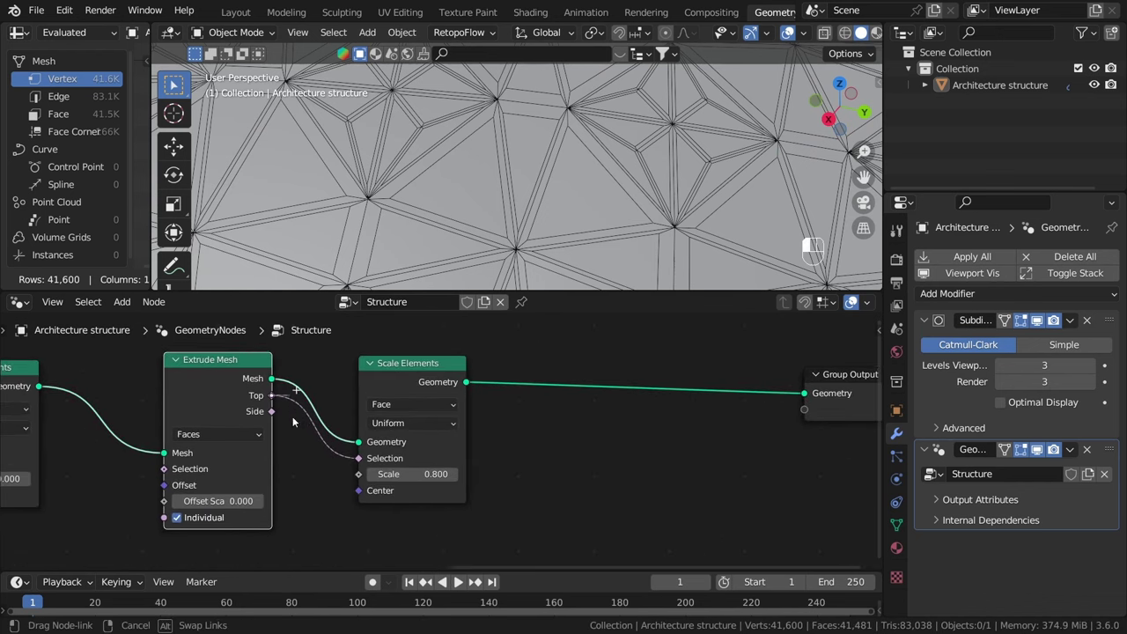
{"action": "left_click_drag", "start_coordinate": [306, 455], "coordinate": [359, 458]}
{"action": "scroll", "coordinate": [403, 398], "scroll_direction": "right", "scroll_amount": 3}
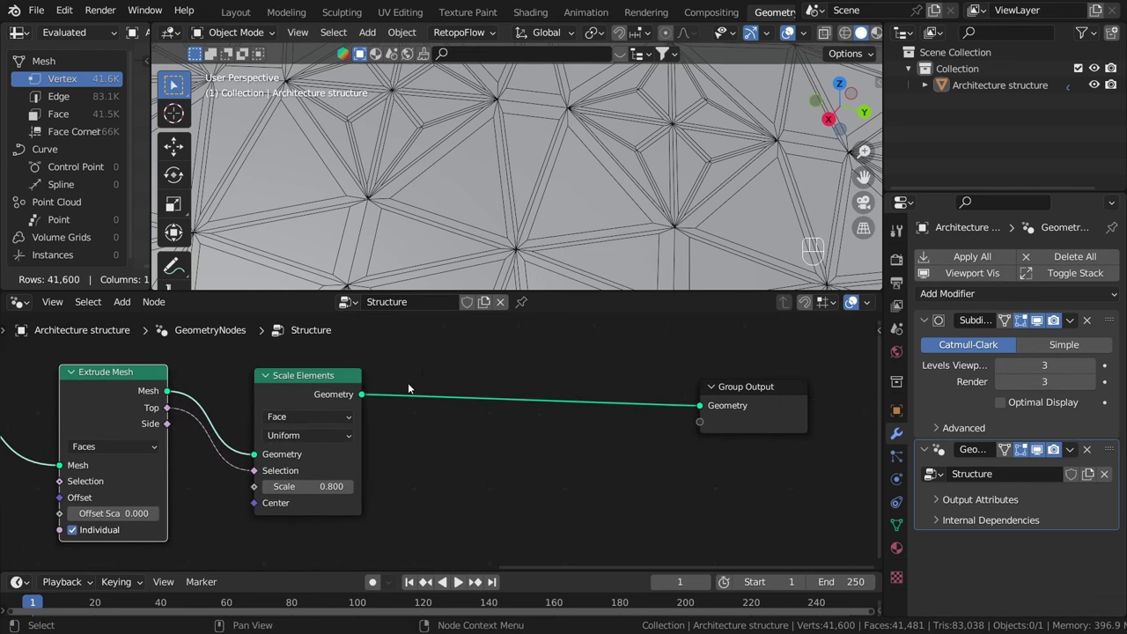
Step: Insert a Delete Geometry node between the last Scale Elements and Group Output
{"action": "key", "text": "shift+a"}
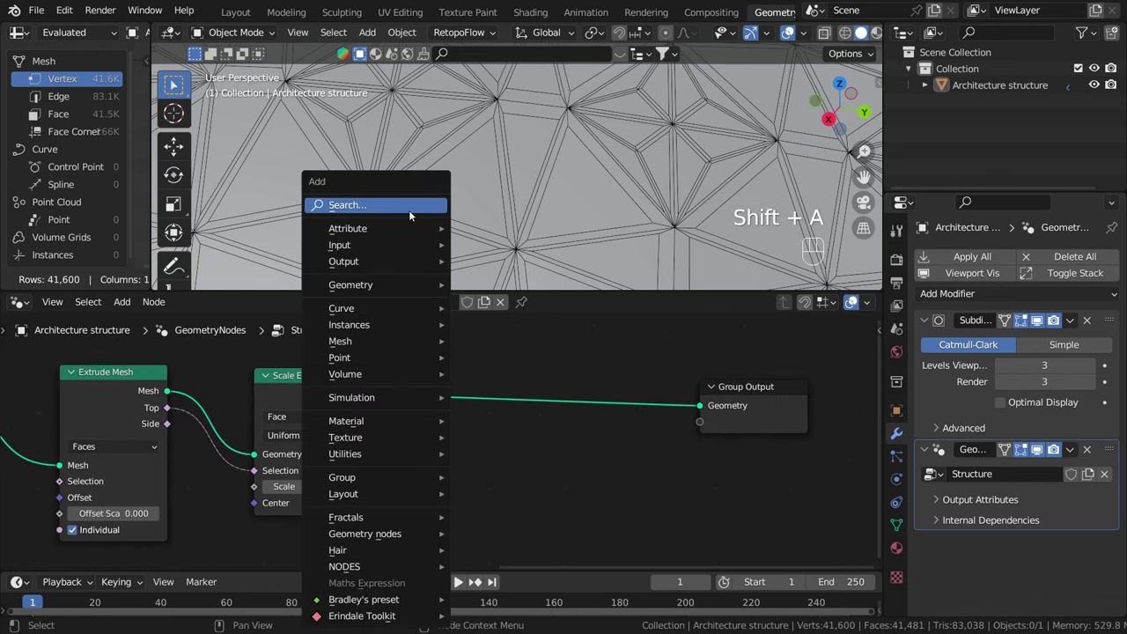
{"action": "left_click", "coordinate": [408, 209]}
{"action": "type", "text": "de"}
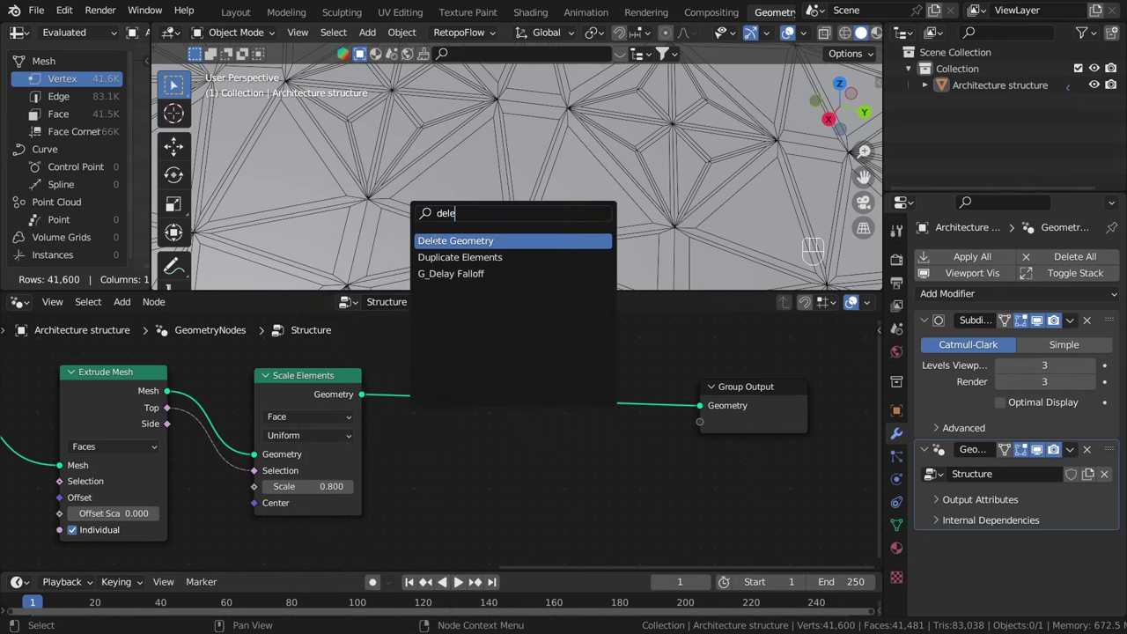
{"action": "type", "text": "le"}
{"action": "left_click", "coordinate": [435, 240]}
{"action": "left_click", "coordinate": [447, 403]}
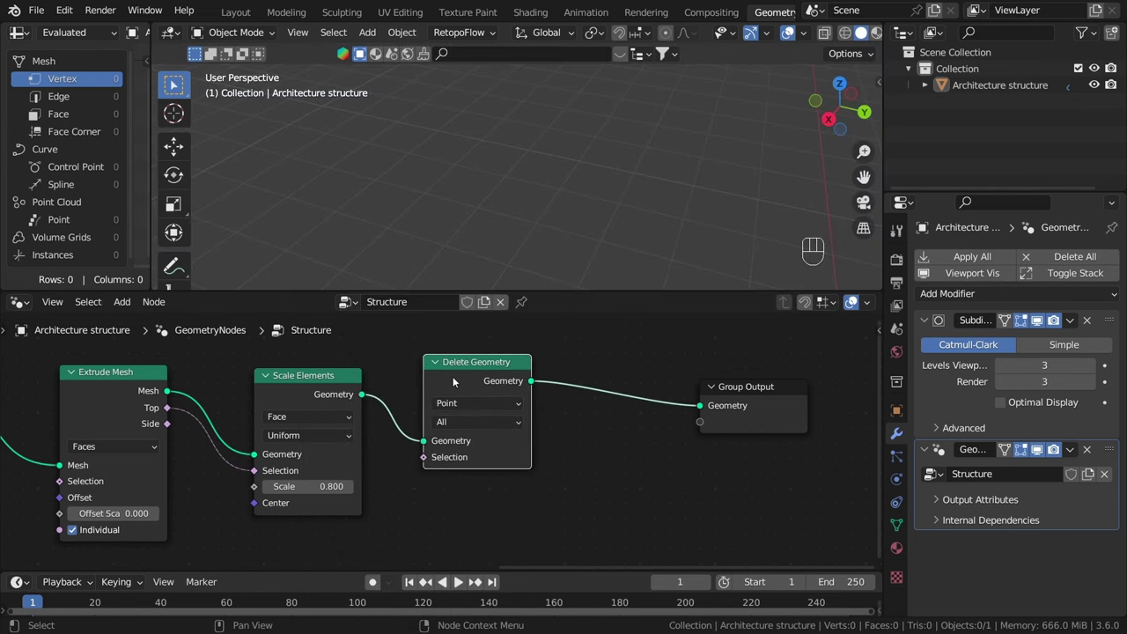
Step: Connect the last Extrude Mesh's Top output to Delete Geometry's Selection and inspect the shell
{"action": "left_click_drag", "start_coordinate": [452, 382], "coordinate": [524, 391]}
{"action": "scroll", "coordinate": [172, 424], "scroll_direction": "up", "scroll_amount": 1}
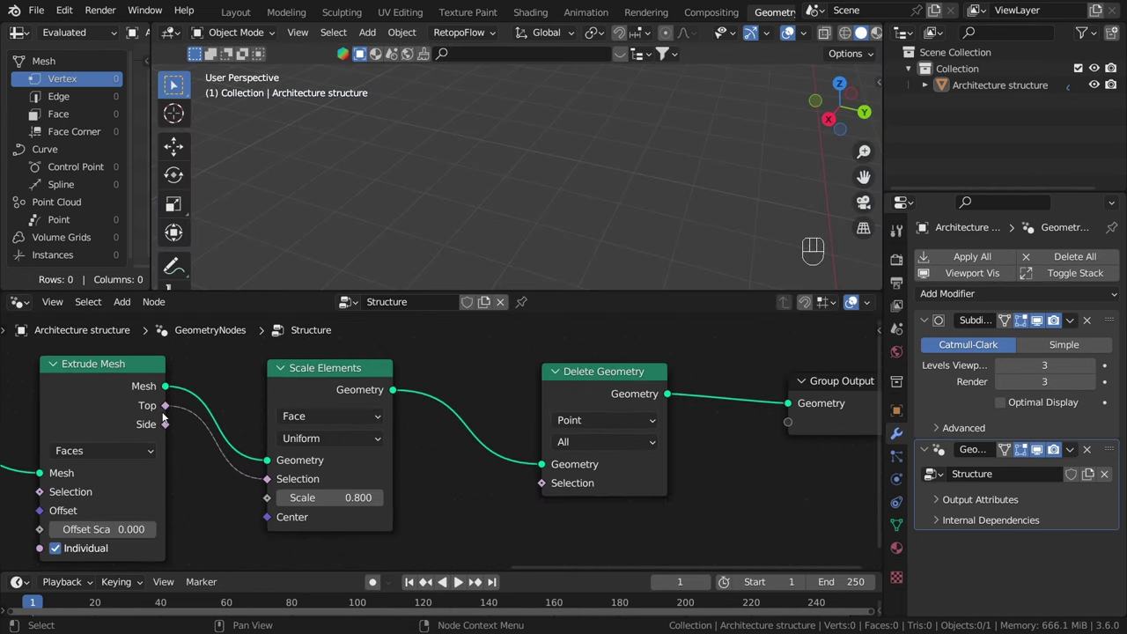
{"action": "left_click_drag", "start_coordinate": [540, 488], "coordinate": [541, 484]}
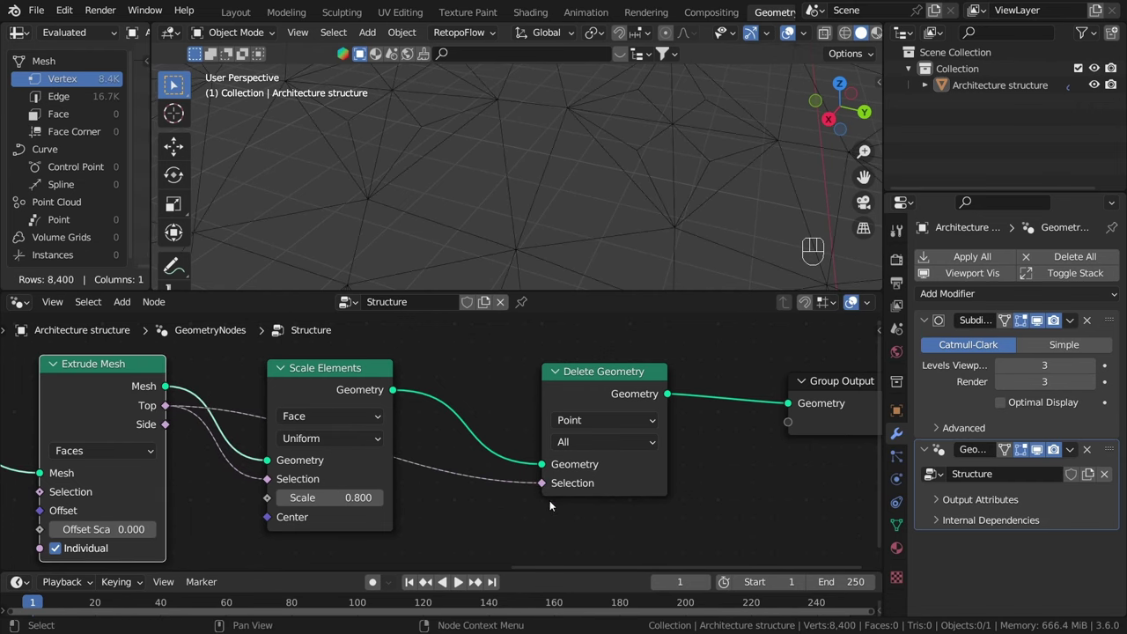
{"action": "middle_click_drag", "start_coordinate": [607, 494], "coordinate": [415, 484]}
{"action": "left_click", "coordinate": [495, 217]}
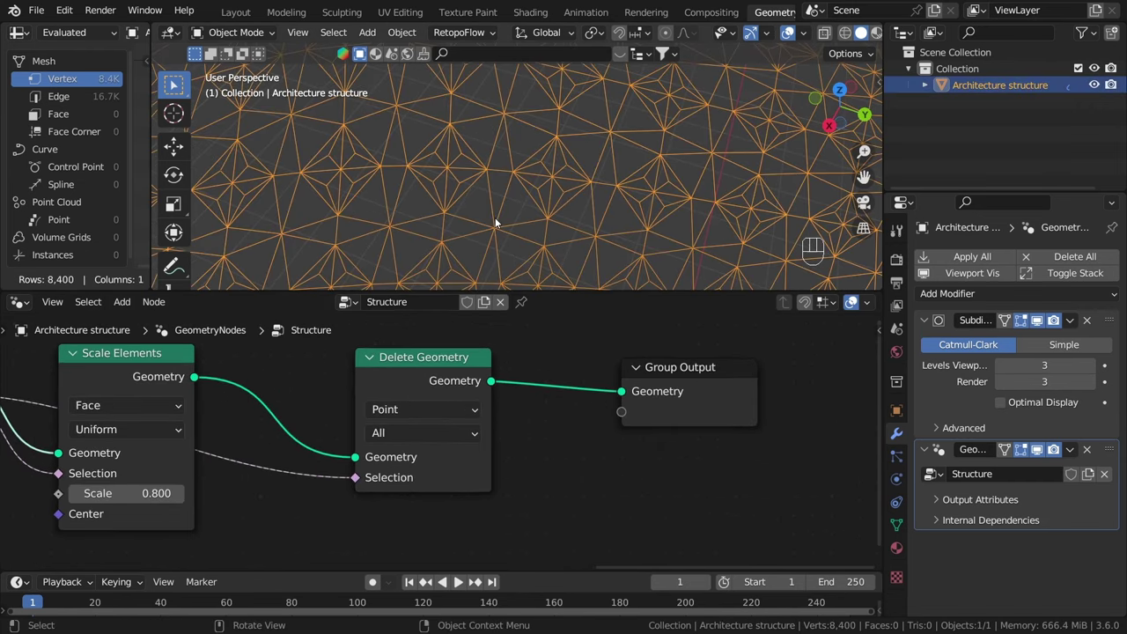
{"action": "middle_click_drag", "start_coordinate": [494, 218], "coordinate": [619, 177]}
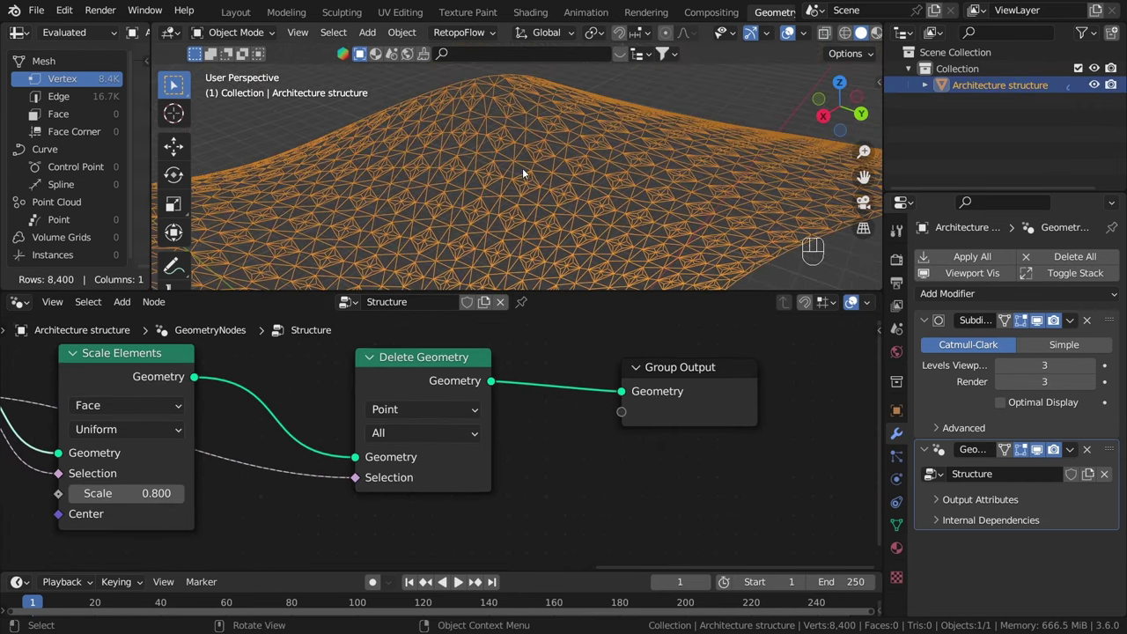
{"action": "middle_click_drag", "start_coordinate": [522, 173], "coordinate": [564, 264]}
Step: Set the Delete Geometry domain to Face, deselect the shell and inspect the openings
{"action": "scroll", "coordinate": [387, 425], "scroll_direction": "up", "scroll_amount": 2}
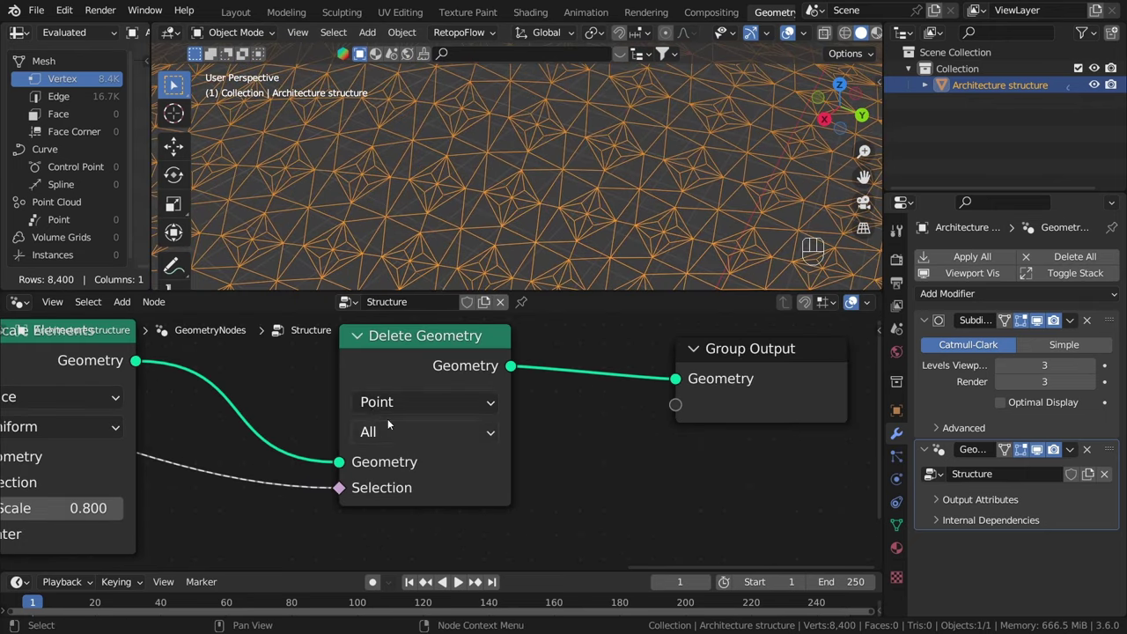
{"action": "left_click", "coordinate": [458, 402]}
{"action": "left_click", "coordinate": [399, 482]}
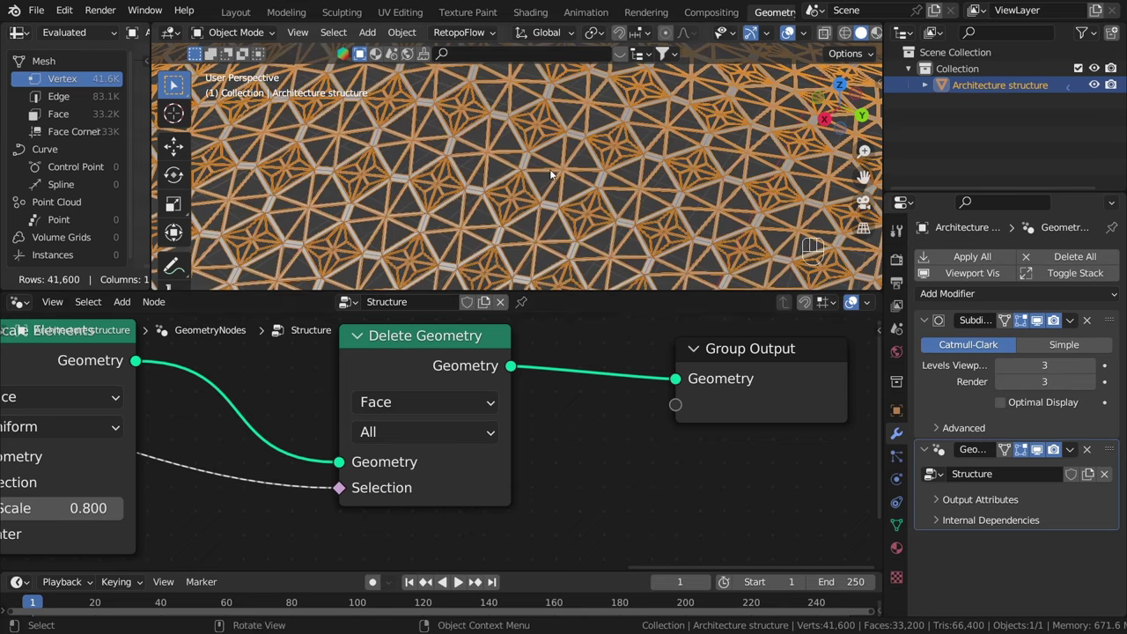
{"action": "key", "text": "a"}
{"action": "key", "text": "a"}
{"action": "scroll", "coordinate": [563, 183], "scroll_direction": "up", "scroll_amount": 6}
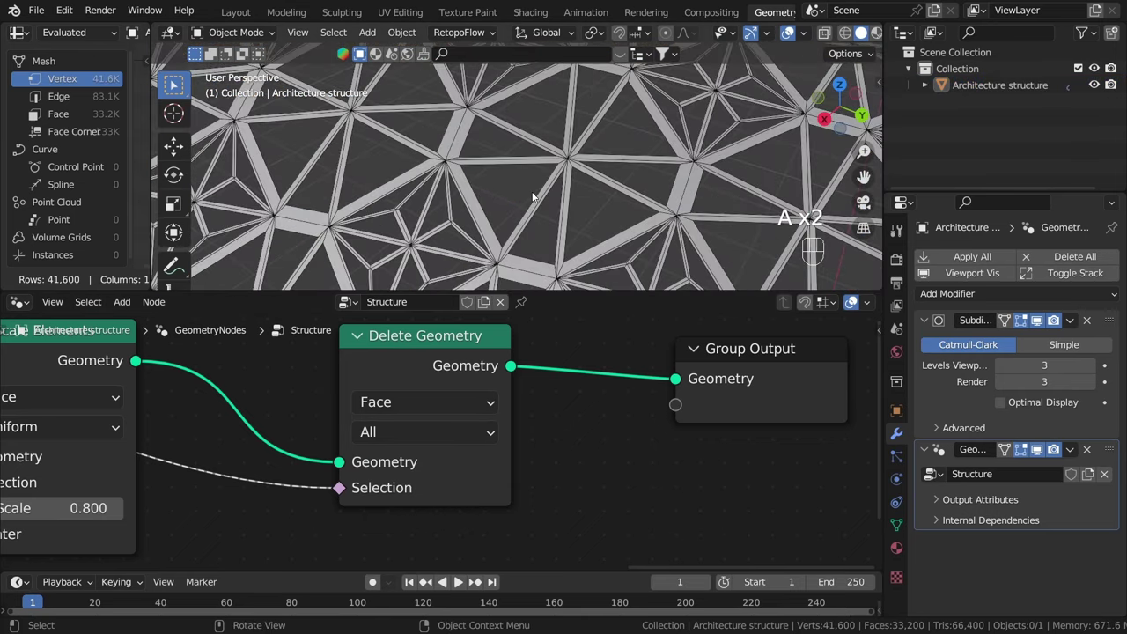
{"action": "mouse_move", "coordinate": [538, 195]}
{"action": "middle_mouse_down"}
{"action": "mouse_move", "coordinate": [681, 187]}
{"action": "mouse_move", "coordinate": [639, 166]}
{"action": "mouse_move", "coordinate": [788, 114]}
{"action": "mouse_move", "coordinate": [484, 200]}
{"action": "mouse_move", "coordinate": [383, 265]}
{"action": "mouse_move", "coordinate": [584, 206]}
{"action": "mouse_move", "coordinate": [607, 172]}
{"action": "middle_mouse_up"}
{"action": "scroll", "coordinate": [826, 37], "scroll_direction": "down", "scroll_amount": 2}
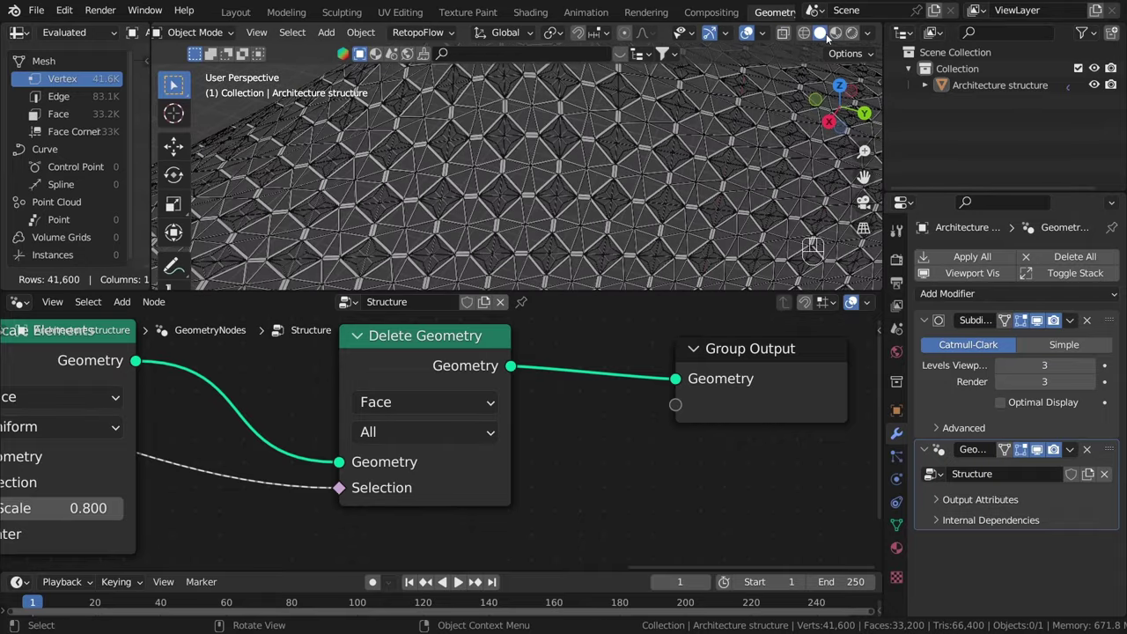
Step: Turn off the wireframe overlay and view the plain lattice surface
{"action": "left_click", "coordinate": [763, 32]}
{"action": "left_click", "coordinate": [660, 308]}
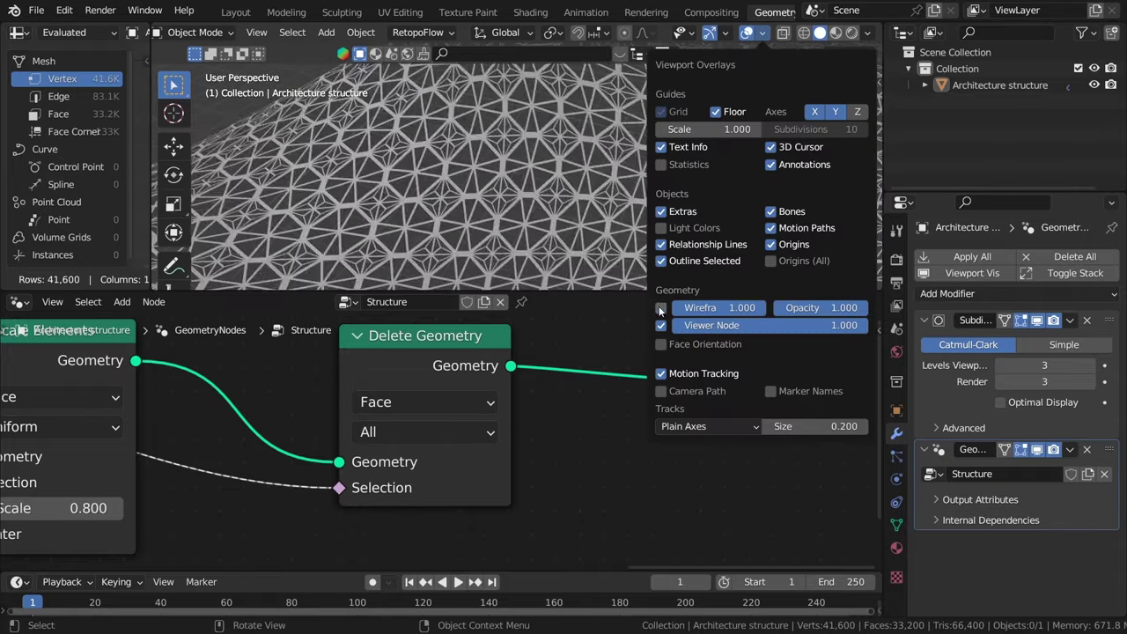
{"action": "middle_click_drag", "start_coordinate": [621, 220], "coordinate": [596, 226]}
{"action": "scroll", "coordinate": [596, 225], "scroll_direction": "up", "scroll_amount": 1}
Step: Set the last Scale Elements node's scale to 0.75 to thicken the struts and inspect a close-up region
{"action": "middle_click_drag", "start_coordinate": [554, 502], "coordinate": [705, 493]}
{"action": "middle_click_drag", "start_coordinate": [236, 501], "coordinate": [546, 496]}
{"action": "scroll", "coordinate": [546, 494], "scroll_direction": "down", "scroll_amount": 1}
{"action": "mouse_move", "coordinate": [511, 496]}
{"action": "left_mouse_down", "text": "shift"}
{"action": "mouse_move", "coordinate": [533, 495]}
{"action": "mouse_move", "coordinate": [495, 496]}
{"action": "mouse_move", "coordinate": [520, 495]}
{"action": "mouse_move", "coordinate": [506, 495]}
{"action": "left_mouse_up", "text": "shift"}
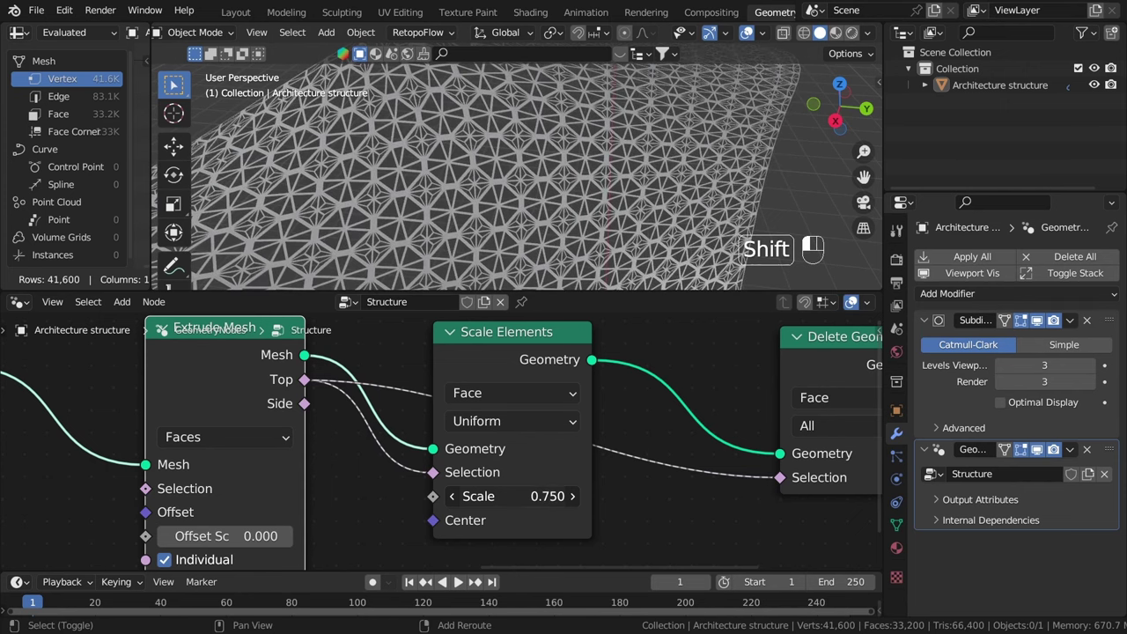
{"action": "key", "text": "shift+b"}
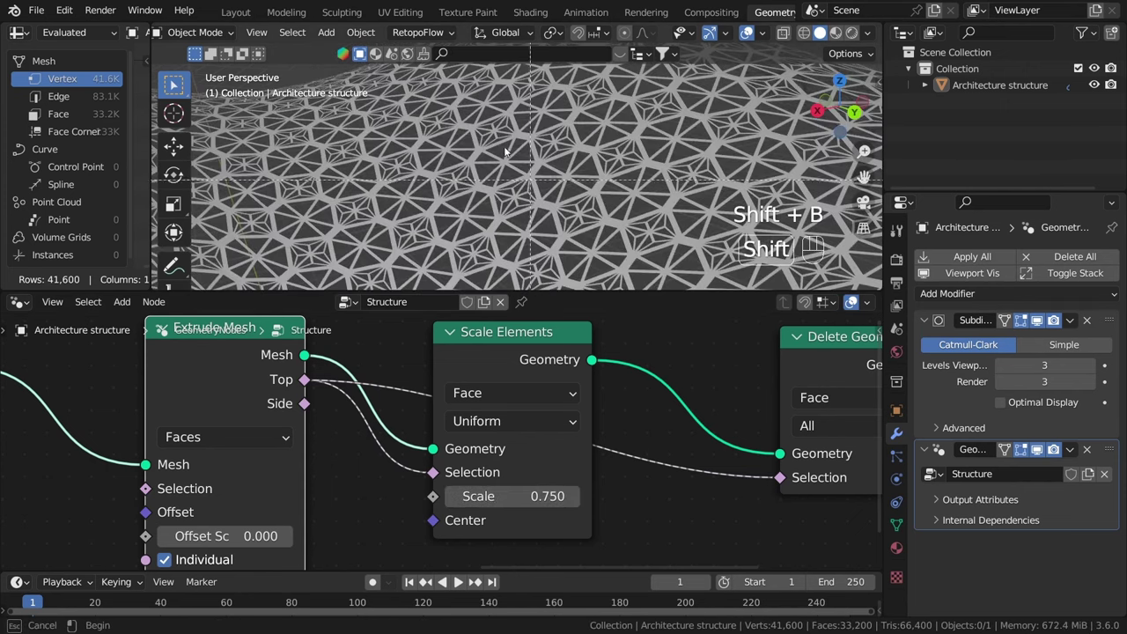
{"action": "left_click_drag", "start_coordinate": [476, 132], "coordinate": [564, 225]}
{"action": "middle_click_drag", "start_coordinate": [563, 225], "coordinate": [326, 132]}
{"action": "middle_click_drag", "start_coordinate": [493, 205], "coordinate": [554, 217]}
{"action": "scroll", "coordinate": [554, 217], "scroll_direction": "down", "scroll_amount": 2}
Step: Move the Group Output node farther from Delete Geometry to make room for another node
{"action": "middle_click_drag", "start_coordinate": [517, 451], "coordinate": [291, 456]}
{"action": "scroll", "coordinate": [290, 456], "scroll_direction": "down", "scroll_amount": 5}
{"action": "middle_click_drag", "start_coordinate": [564, 457], "coordinate": [404, 458]}
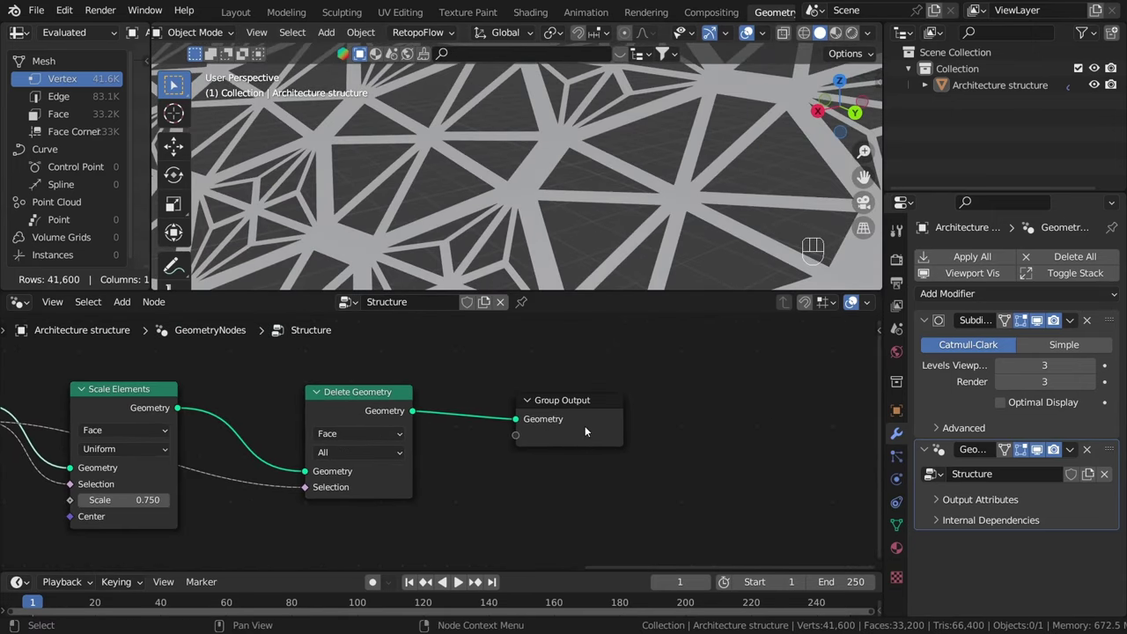
{"action": "left_click_drag", "start_coordinate": [584, 430], "coordinate": [772, 428]}
{"action": "middle_click_drag", "start_coordinate": [772, 428], "coordinate": [621, 445]}
{"action": "left_click_drag", "start_coordinate": [630, 426], "coordinate": [836, 434]}
{"action": "left_click", "coordinate": [599, 453]}
Step: Duplicate the last Extrude Mesh node and insert the copy between Delete Geometry and Group Output
{"action": "scroll", "coordinate": [461, 432], "scroll_direction": "down", "scroll_amount": 4}
{"action": "middle_click_drag", "start_coordinate": [373, 452], "coordinate": [469, 435]}
{"action": "scroll", "coordinate": [458, 447], "scroll_direction": "up", "scroll_amount": 3}
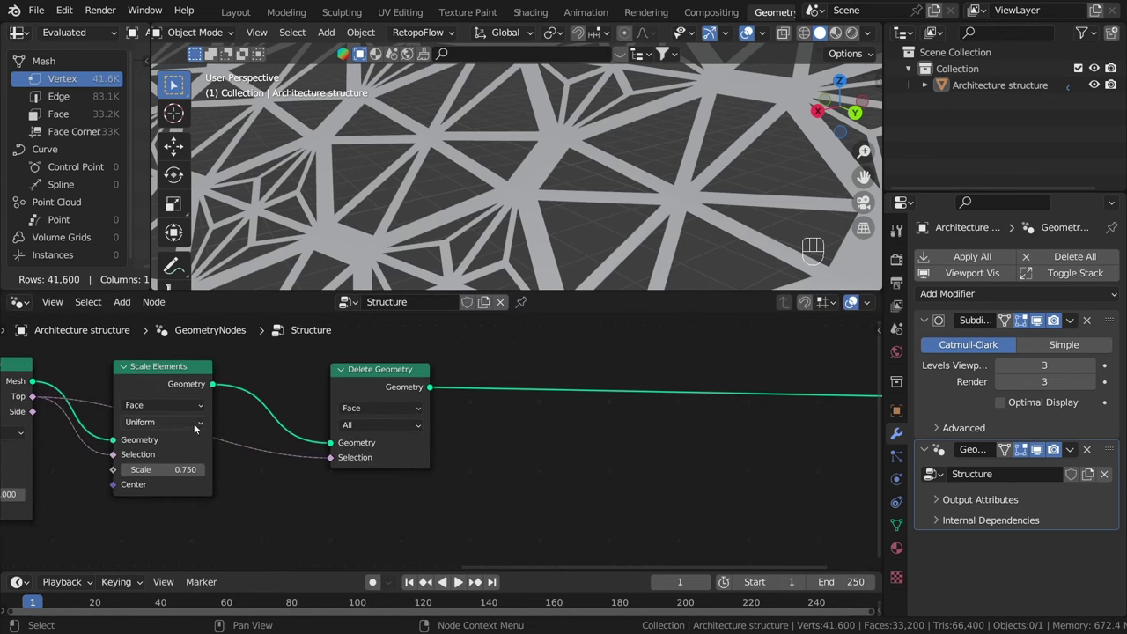
{"action": "left_click", "coordinate": [113, 392]}
{"action": "scroll", "coordinate": [114, 392], "scroll_direction": "down", "scroll_amount": 4, "text": "ctrl"}
{"action": "key", "text": "shift+d"}
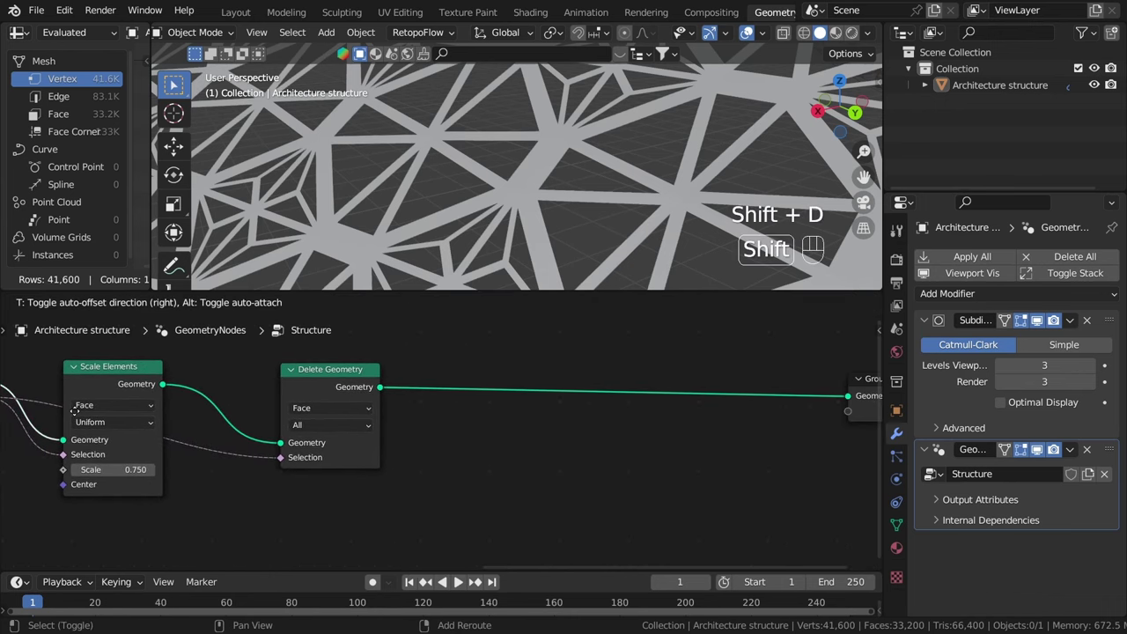
{"action": "left_click", "coordinate": [683, 419]}
{"action": "left_click", "coordinate": [725, 444]}
{"action": "scroll", "coordinate": [725, 444], "scroll_direction": "down", "scroll_amount": 1}
{"action": "middle_click_drag", "start_coordinate": [724, 444], "coordinate": [587, 447]}
{"action": "scroll", "coordinate": [586, 447], "scroll_direction": "up", "scroll_amount": 3}
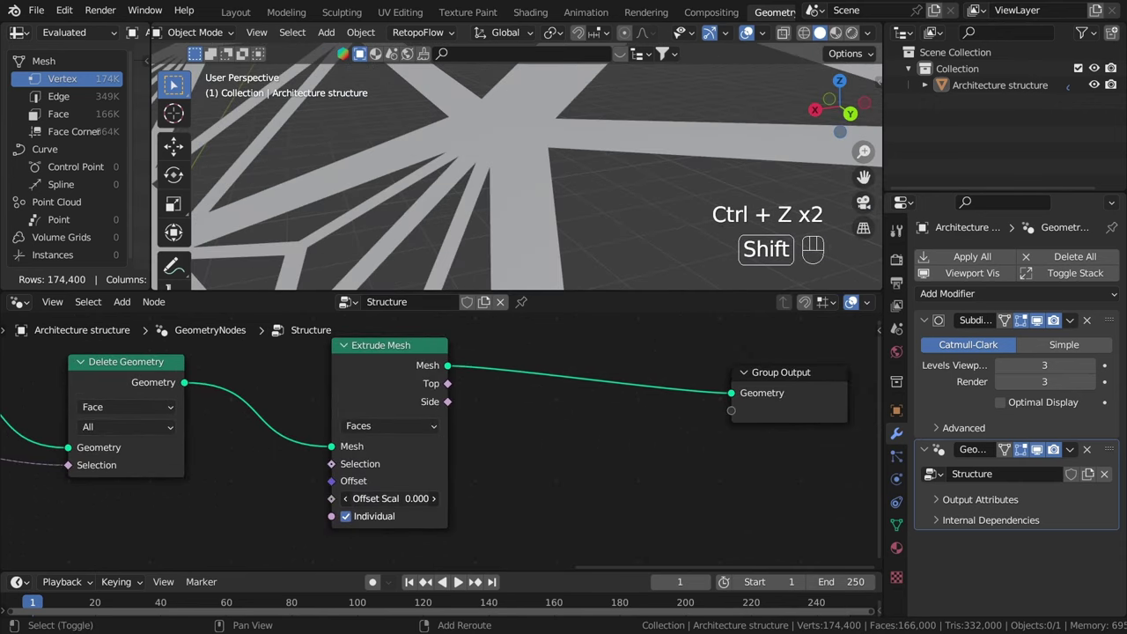
Step: Set the final Extrude Mesh's offset scale to 0.04 and turn off Individual so the struts extrude as one surface
{"action": "mouse_move", "coordinate": [390, 498]}
{"action": "left_mouse_down", "text": "shift"}
{"action": "mouse_move", "coordinate": [425, 498]}
{"action": "mouse_move", "coordinate": [396, 498]}
{"action": "left_mouse_up", "text": "shift"}
{"action": "middle_click_drag", "start_coordinate": [427, 188], "coordinate": [591, 213], "text": "shift"}
{"action": "scroll", "coordinate": [514, 140], "scroll_direction": "up", "scroll_amount": 2}
{"action": "middle_click_drag", "start_coordinate": [514, 140], "coordinate": [577, 203]}
{"action": "middle_click_drag", "start_coordinate": [576, 203], "coordinate": [597, 218], "text": "shift"}
{"action": "scroll", "coordinate": [573, 183], "scroll_direction": "up", "scroll_amount": 1}
{"action": "middle_click_drag", "start_coordinate": [572, 181], "coordinate": [547, 202]}
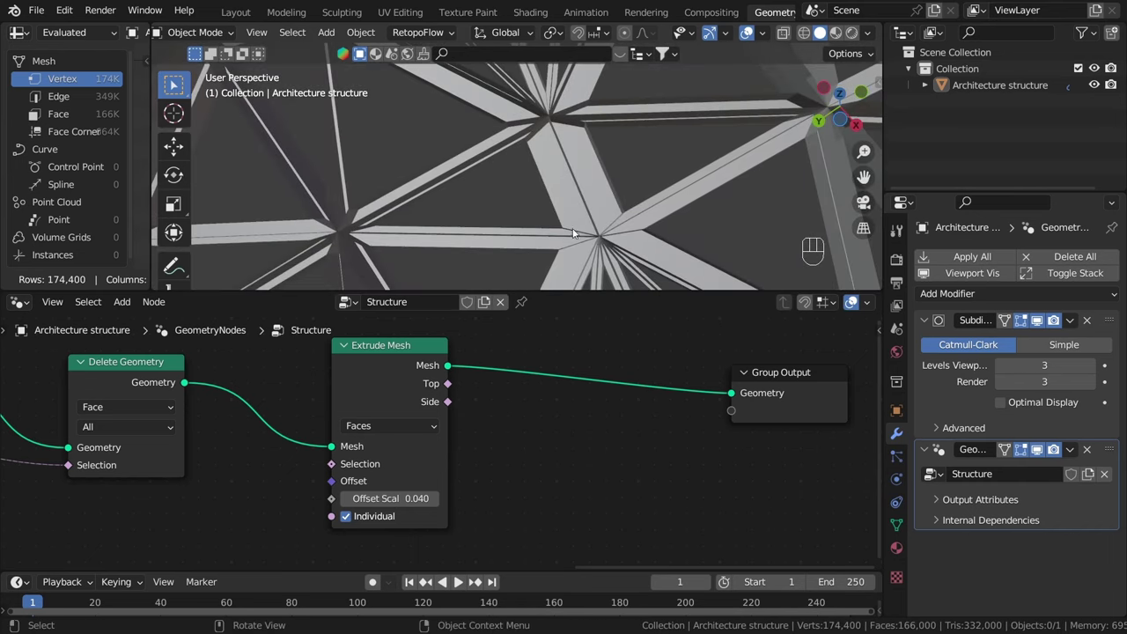
{"action": "left_click", "coordinate": [346, 517]}
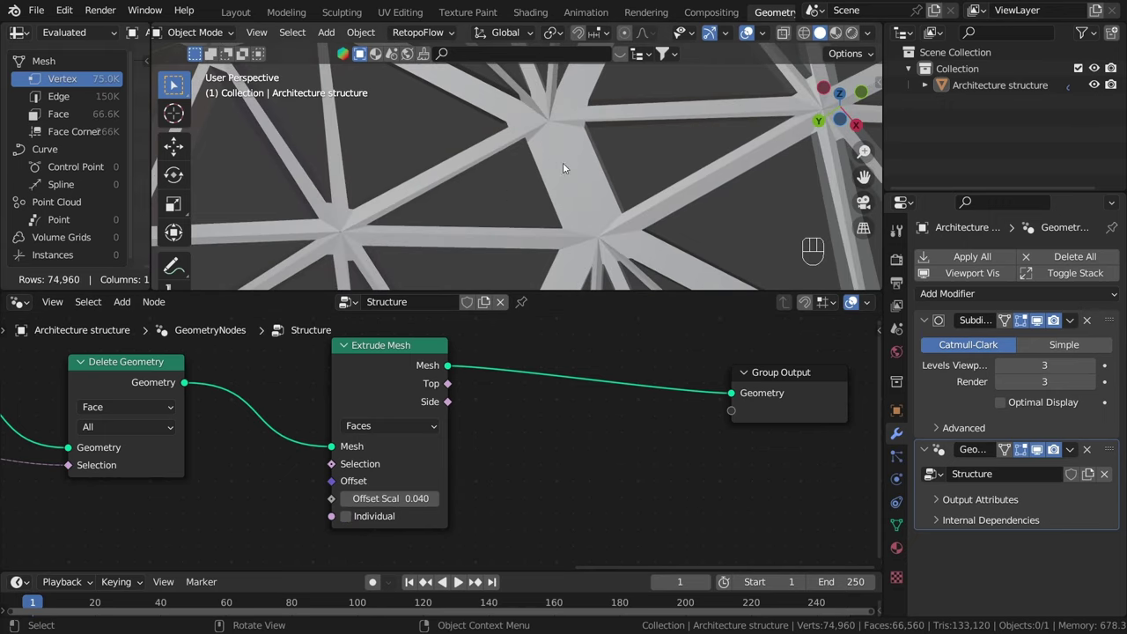
{"action": "middle_click_drag", "start_coordinate": [563, 163], "coordinate": [528, 183]}
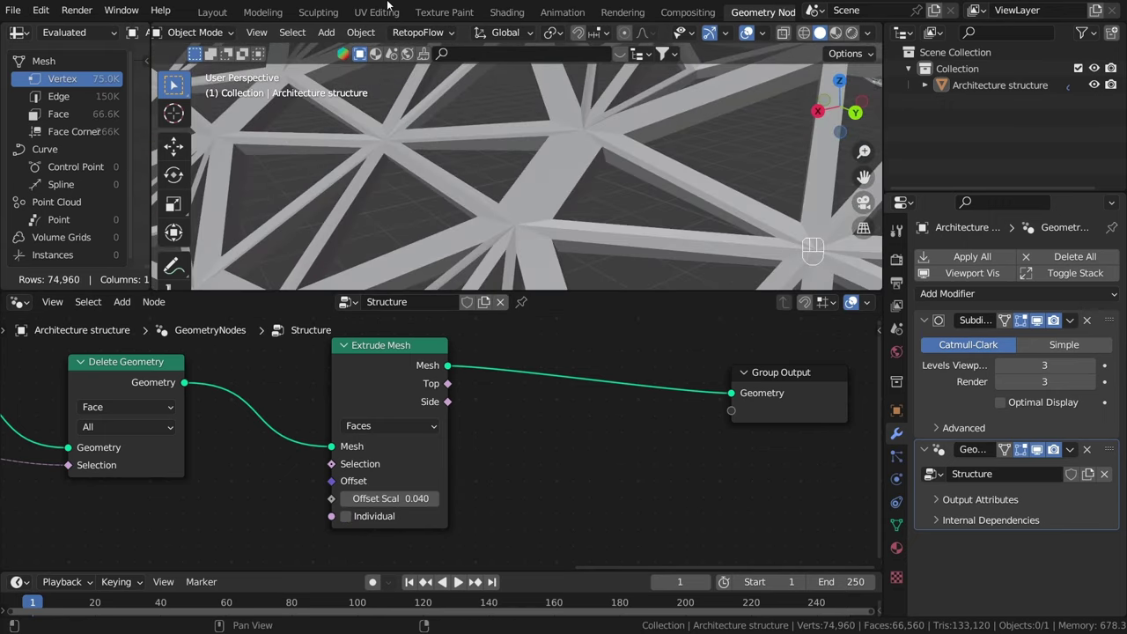
Step: Examine the strut junctions close up in an enlarged 3D view and restore the editor layout
{"action": "left_click_drag", "start_coordinate": [639, 291], "coordinate": [636, 464]}
{"action": "scroll", "coordinate": [514, 316], "scroll_direction": "up", "scroll_amount": 4}
{"action": "middle_click_drag", "start_coordinate": [514, 317], "coordinate": [668, 315], "text": "shift"}
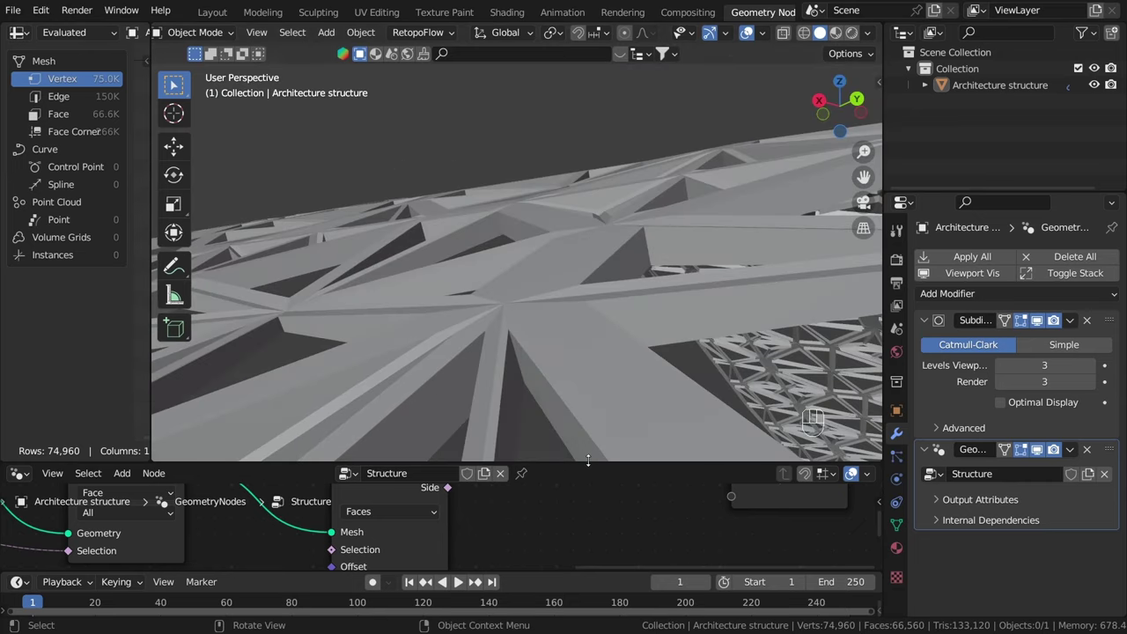
{"action": "left_click_drag", "start_coordinate": [589, 462], "coordinate": [588, 345]}
Step: Preview the output of the Scale Elements node that follows the Extrude Mesh after Dual Mesh
{"action": "scroll", "coordinate": [441, 458], "scroll_direction": "down", "scroll_amount": 4}
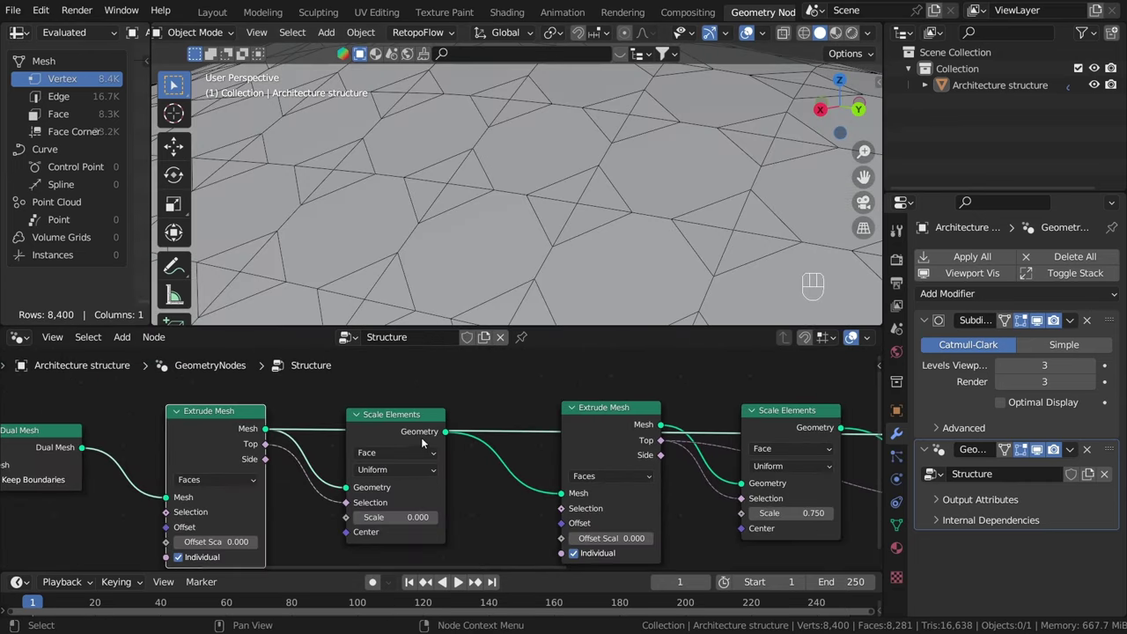
{"action": "left_click", "coordinate": [414, 436], "text": "alt+shift"}
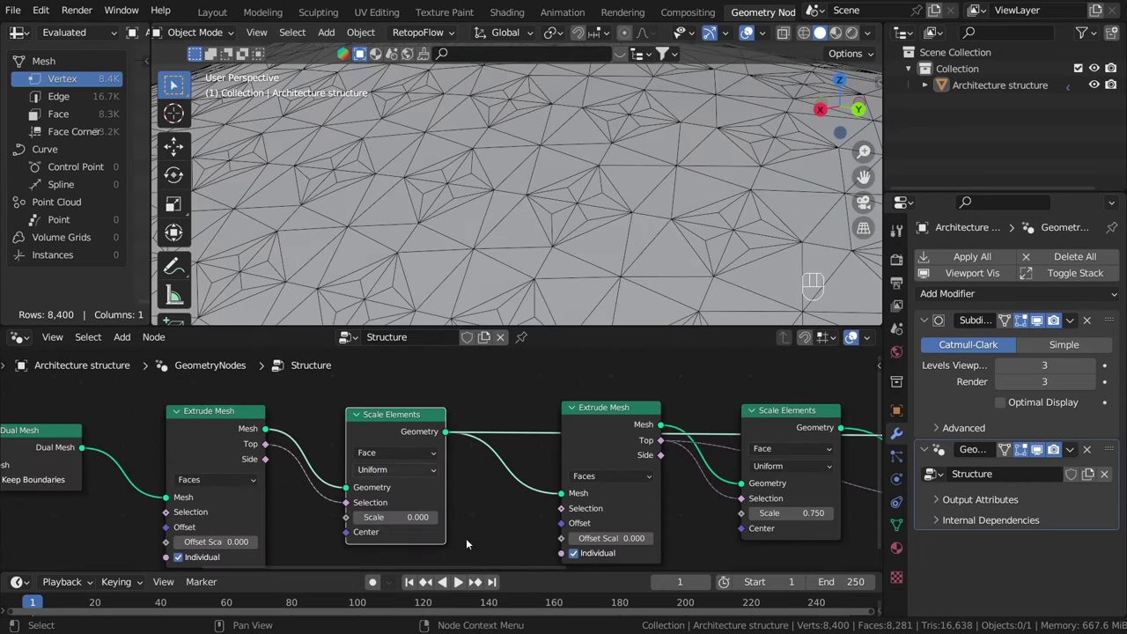
{"action": "scroll", "coordinate": [466, 543], "scroll_direction": "up", "scroll_amount": 3}
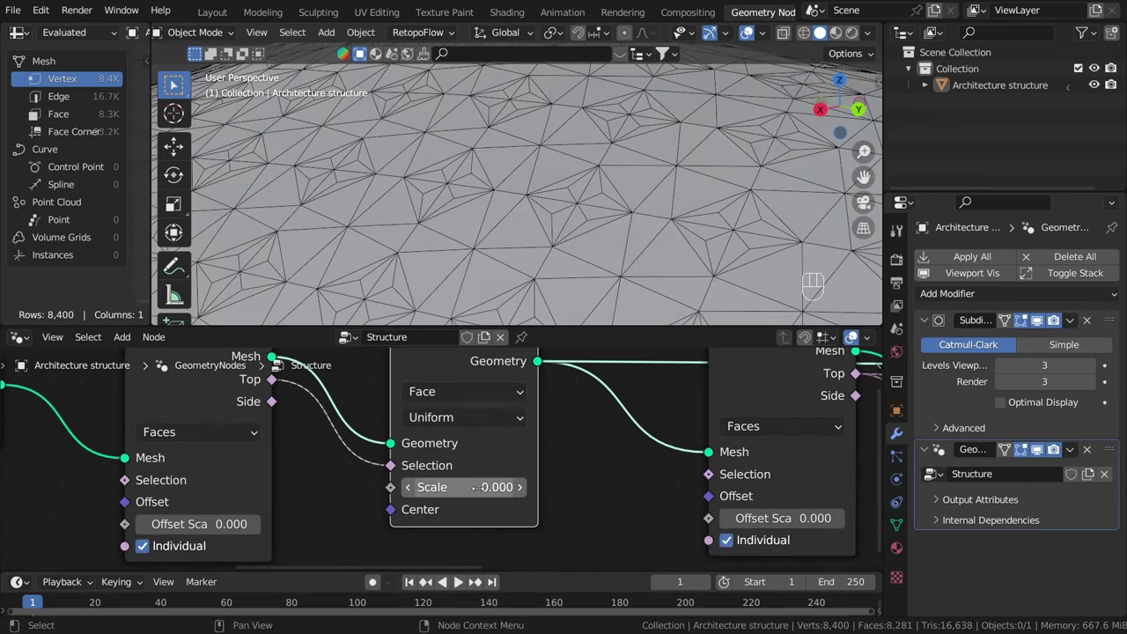
{"action": "scroll", "coordinate": [608, 145], "scroll_direction": "up", "scroll_amount": 3}
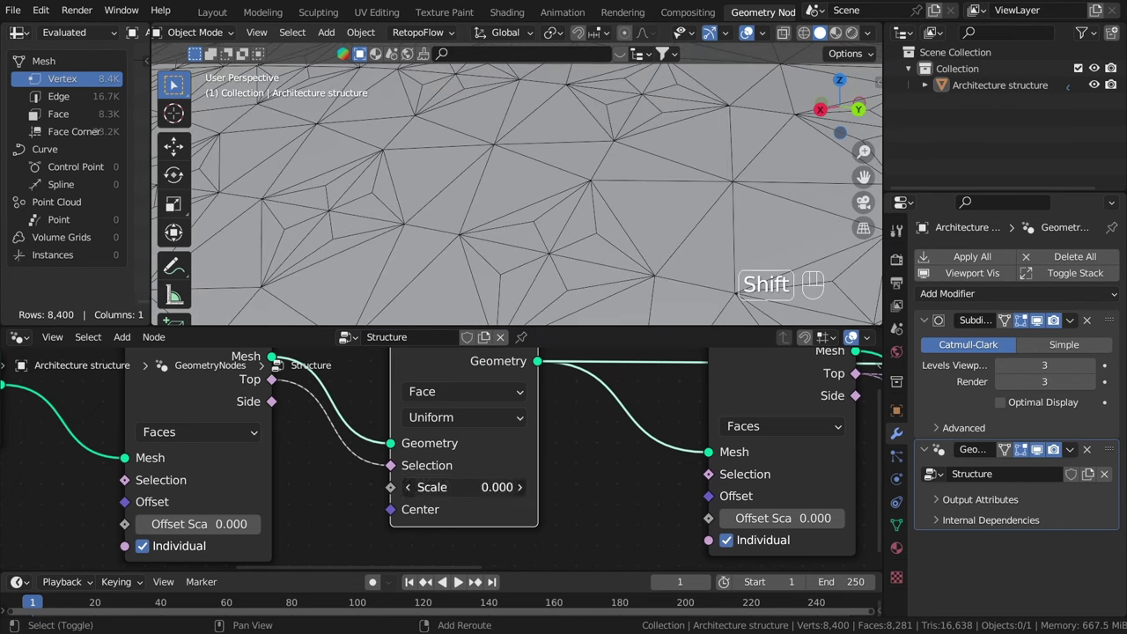
Step: Try a scale of 0.44 on the previewed Scale Elements node, return it to 0, and inspect the face centres
{"action": "left_click_drag", "start_coordinate": [465, 487], "coordinate": [498, 487], "text": "shift"}
{"action": "middle_click_drag", "start_coordinate": [583, 181], "coordinate": [563, 217], "text": "shift"}
{"action": "scroll", "coordinate": [573, 220], "scroll_direction": "up", "scroll_amount": 2}
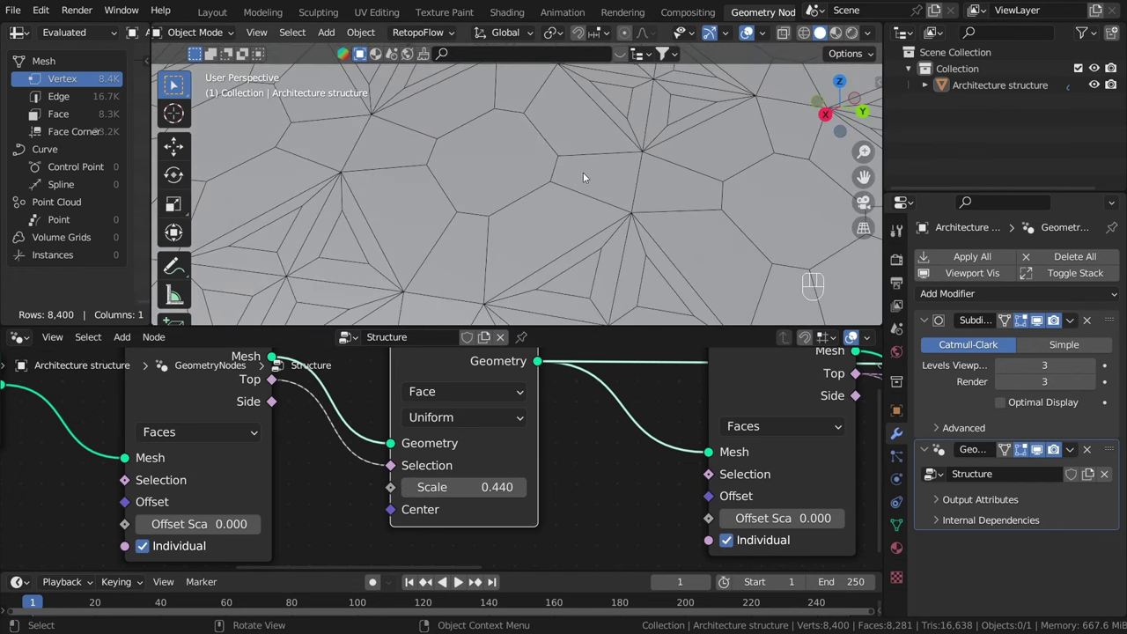
{"action": "left_click_drag", "start_coordinate": [480, 489], "coordinate": [440, 488]}
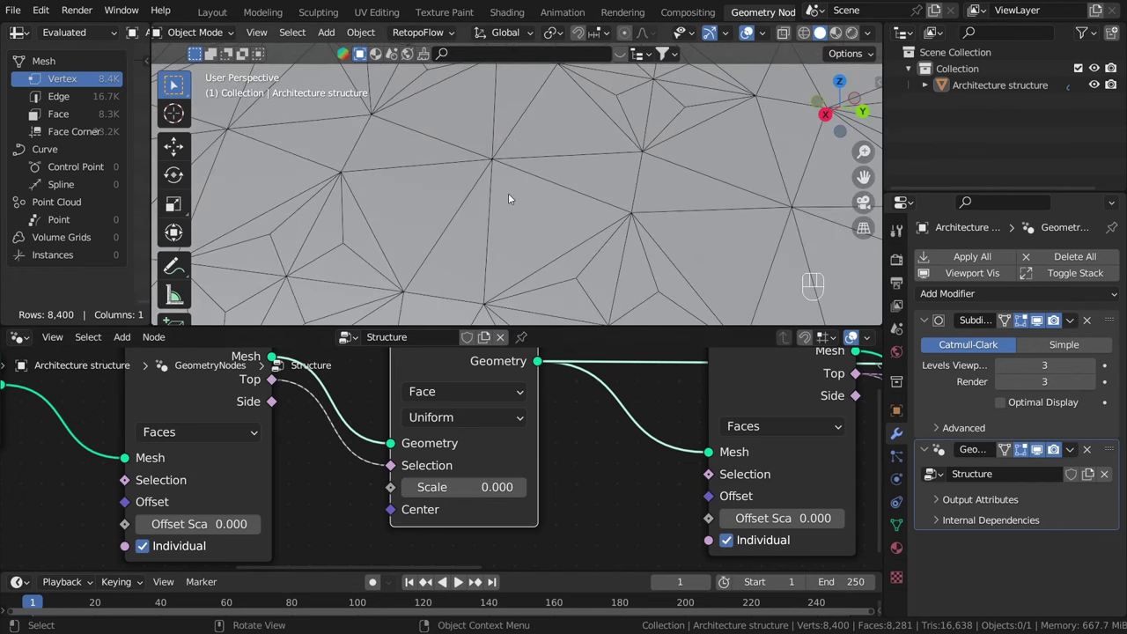
{"action": "scroll", "coordinate": [516, 137], "scroll_direction": "up", "scroll_amount": 3}
{"action": "scroll", "coordinate": [519, 143], "scroll_direction": "up", "scroll_amount": 3}
{"action": "scroll", "coordinate": [506, 148], "scroll_direction": "down", "scroll_amount": 1}
{"action": "scroll", "coordinate": [494, 155], "scroll_direction": "down", "scroll_amount": 3}
Step: Move the final Extrude Mesh and Group Output farther from Delete Geometry and preview the extruded struts
{"action": "scroll", "coordinate": [583, 480], "scroll_direction": "down", "scroll_amount": 5}
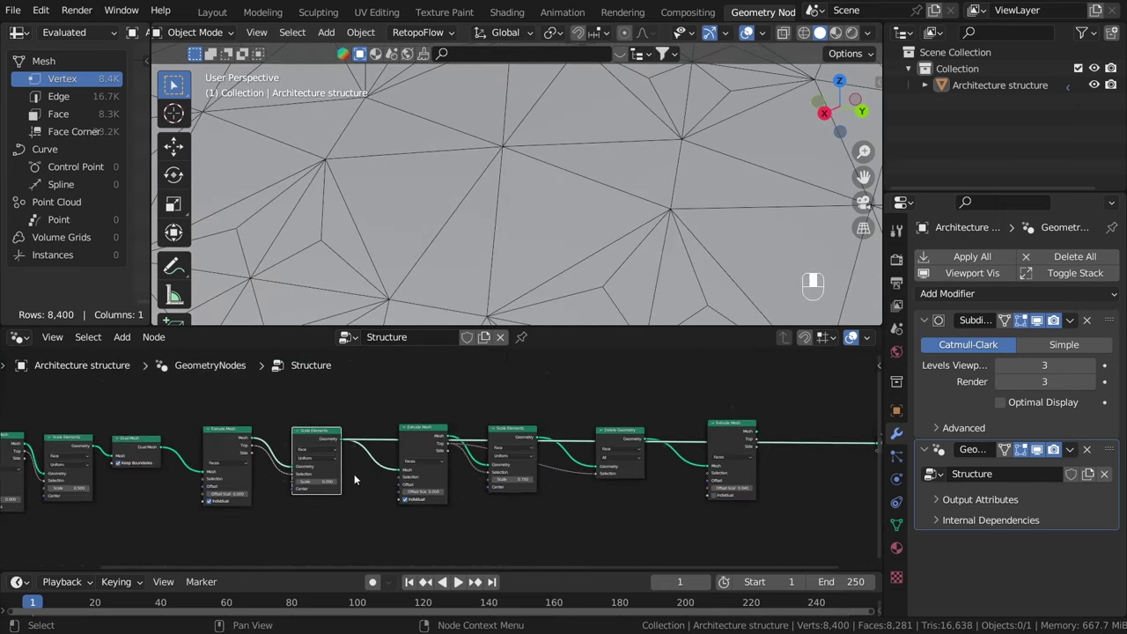
{"action": "scroll", "coordinate": [595, 481], "scroll_direction": "up", "scroll_amount": 4}
{"action": "middle_click_drag", "start_coordinate": [610, 483], "coordinate": [465, 465]}
{"action": "left_click_drag", "start_coordinate": [543, 402], "coordinate": [663, 448]}
{"action": "left_click_drag", "start_coordinate": [756, 408], "coordinate": [836, 408]}
{"action": "scroll", "coordinate": [563, 447], "scroll_direction": "up", "scroll_amount": 4}
{"action": "left_click_drag", "start_coordinate": [685, 462], "coordinate": [713, 431]}
{"action": "left_click", "coordinate": [731, 428], "text": "alt+shift"}
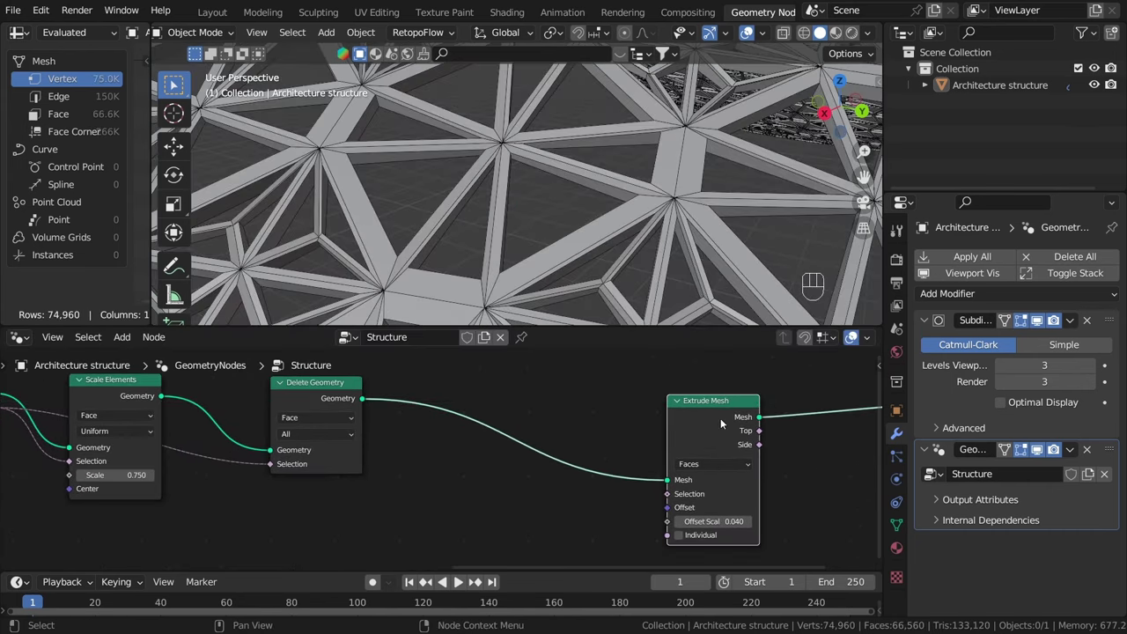
Step: Add a Merge by Distance node between Delete Geometry and the final Extrude Mesh
{"action": "key", "text": "shift+a"}
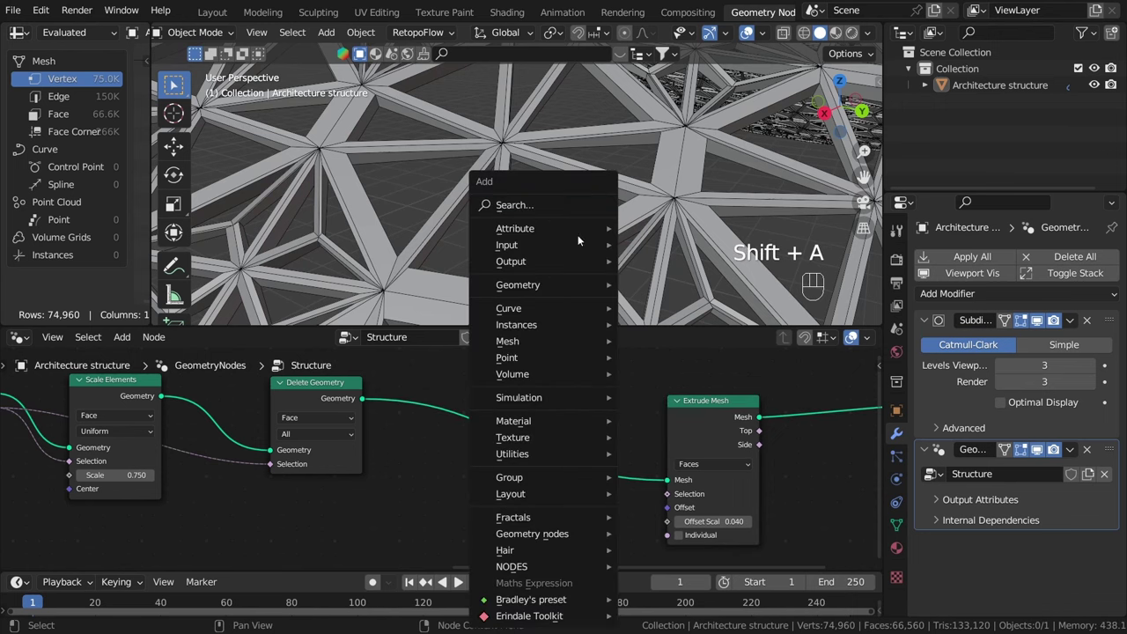
{"action": "left_click", "coordinate": [584, 205]}
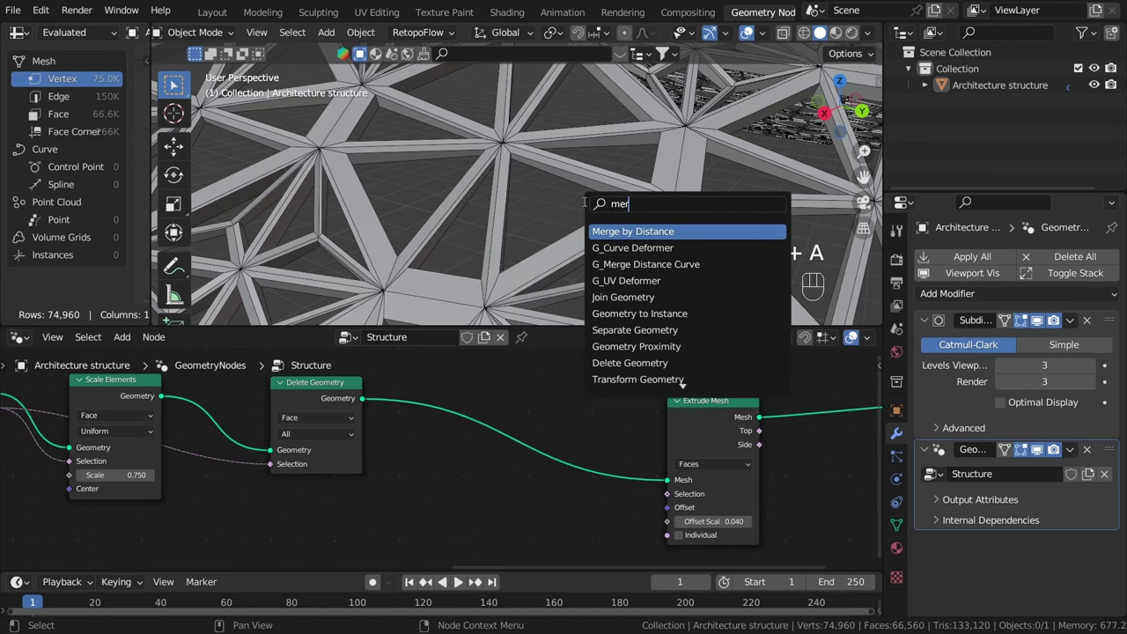
{"action": "key", "text": "Return"}
{"action": "left_click", "coordinate": [493, 419]}
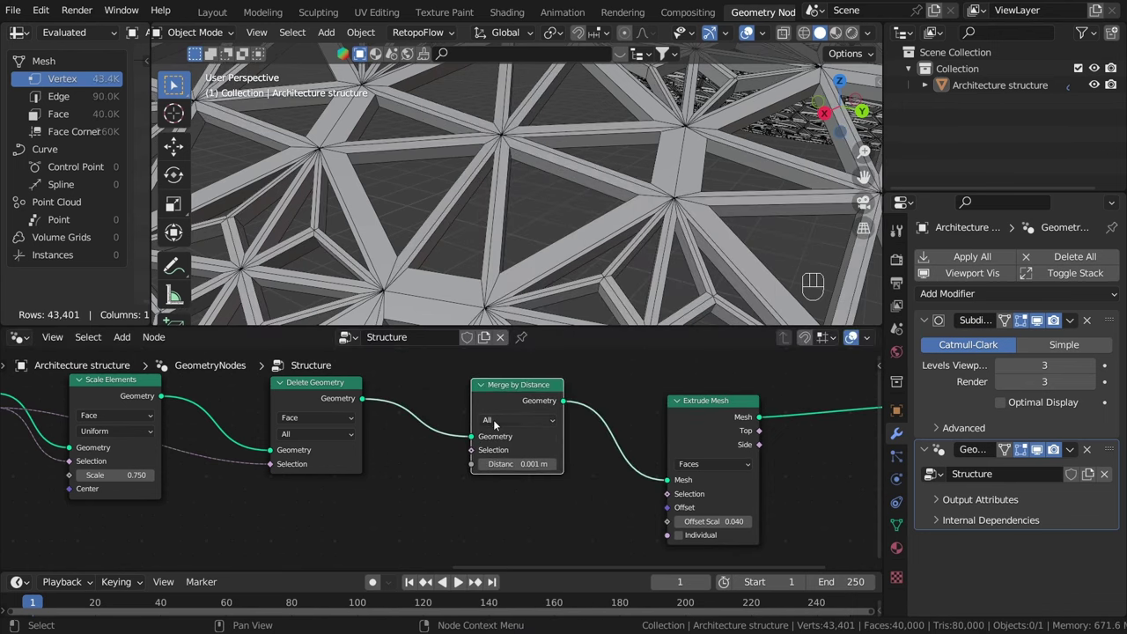
Step: Turn off the wireframe overlay and view a strut junction up close
{"action": "left_click", "coordinate": [763, 33]}
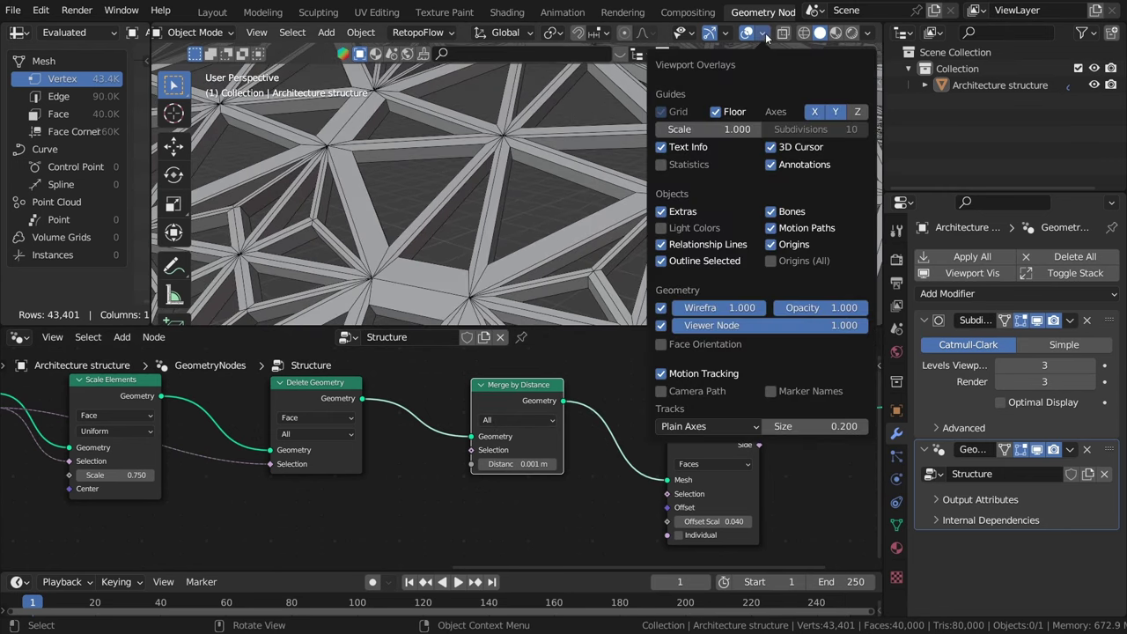
{"action": "left_click", "coordinate": [662, 315]}
{"action": "middle_click_drag", "start_coordinate": [573, 237], "coordinate": [593, 209]}
{"action": "scroll", "coordinate": [545, 151], "scroll_direction": "up", "scroll_amount": 3}
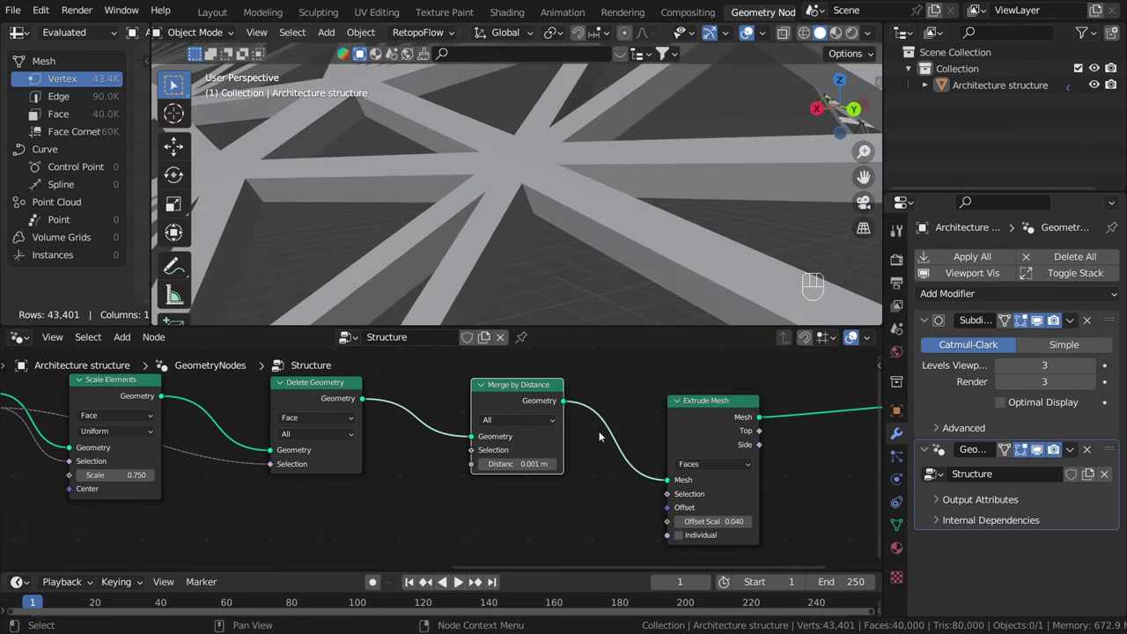
Step: Mute and unmute the Merge by Distance node repeatedly to compare the strut junctions, leaving it enabled
{"action": "scroll", "coordinate": [528, 404], "scroll_direction": "up", "scroll_amount": 1}
{"action": "key", "text": "m"}
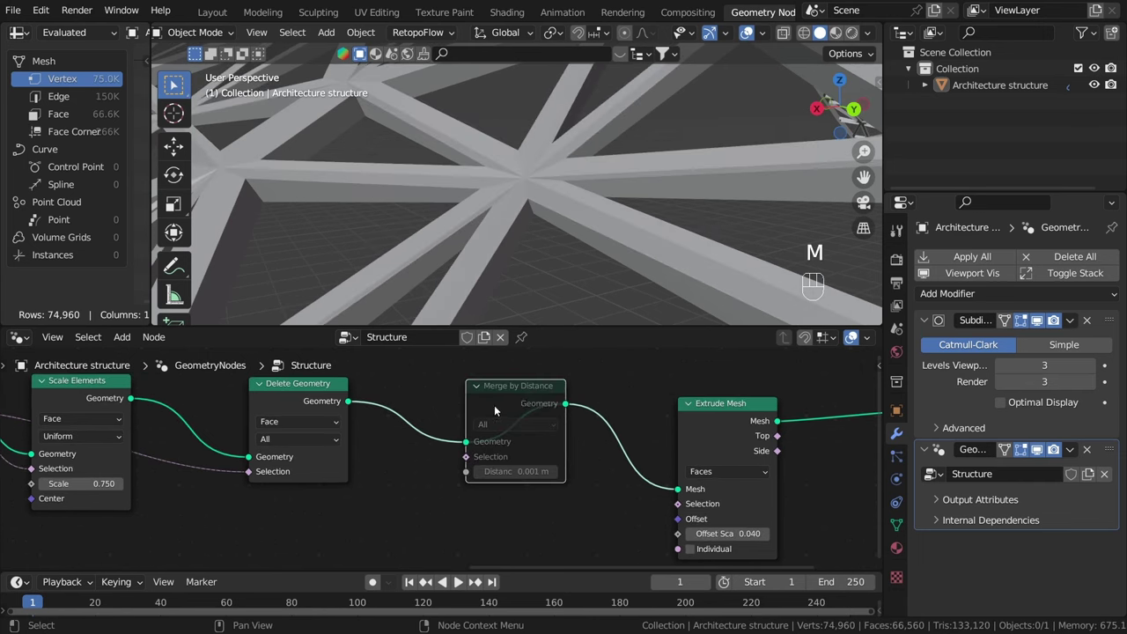
{"action": "scroll", "coordinate": [533, 410], "scroll_direction": "up", "scroll_amount": 1}
{"action": "key", "text": "m"}
{"action": "key", "text": "m"}
{"action": "key", "text": "m"}
{"action": "key", "text": "m"}
{"action": "key", "text": "m"}
{"action": "key", "text": "m"}
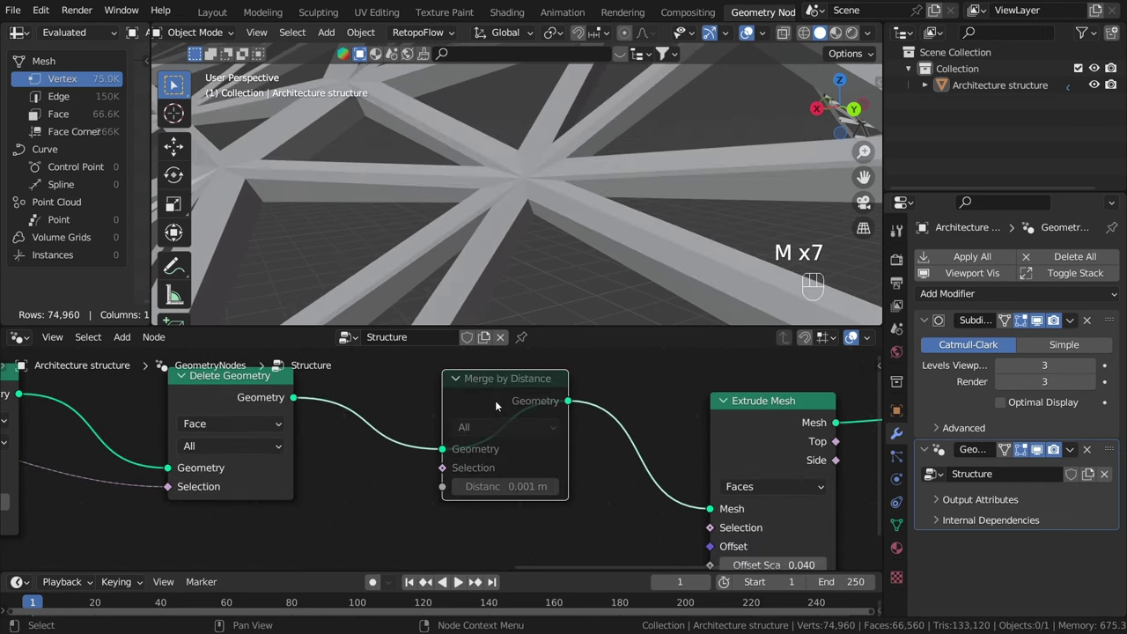
{"action": "key", "text": "m"}
Step: Review the full node chain and examine the extruded lattice from outside and from its underside
{"action": "middle_click_drag", "start_coordinate": [555, 158], "coordinate": [631, 400]}
{"action": "key", "text": "Home"}
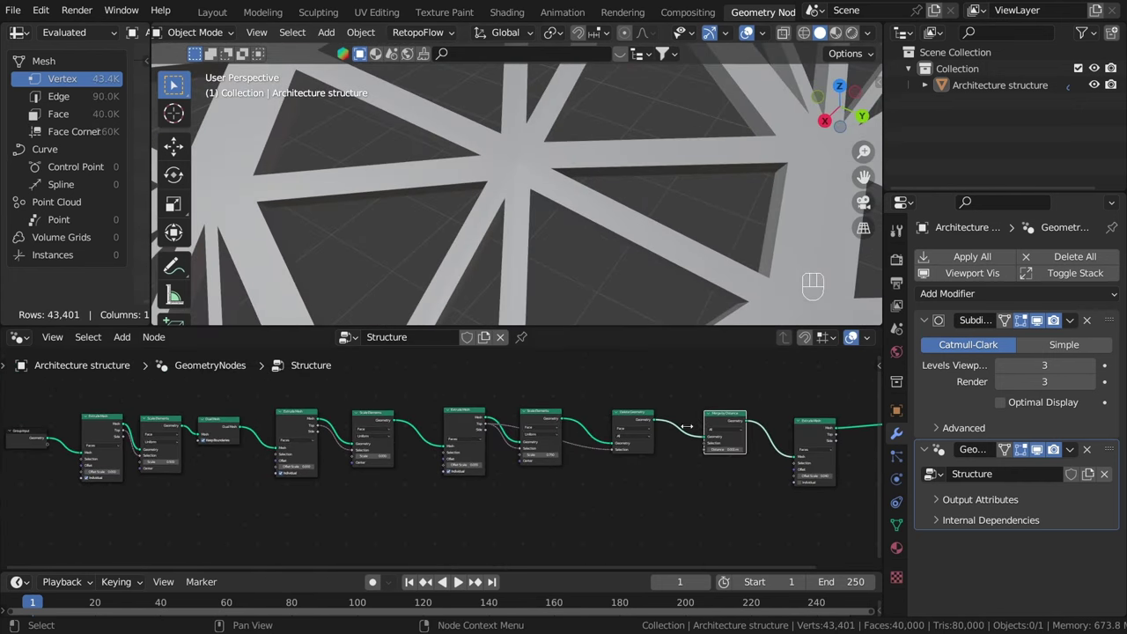
{"action": "middle_click_drag", "start_coordinate": [797, 429], "coordinate": [453, 422]}
{"action": "scroll", "coordinate": [452, 422], "scroll_direction": "up", "scroll_amount": 2}
{"action": "middle_click_drag", "start_coordinate": [528, 152], "coordinate": [674, 305]}
{"action": "scroll", "coordinate": [592, 199], "scroll_direction": "down", "scroll_amount": 8}
{"action": "scroll", "coordinate": [592, 200], "scroll_direction": "down", "scroll_amount": 6}
{"action": "scroll", "coordinate": [623, 251], "scroll_direction": "up", "scroll_amount": 10}
{"action": "scroll", "coordinate": [539, 188], "scroll_direction": "down", "scroll_amount": 6}
{"action": "scroll", "coordinate": [630, 278], "scroll_direction": "up", "scroll_amount": 3}
{"action": "scroll", "coordinate": [676, 307], "scroll_direction": "up", "scroll_amount": 4}
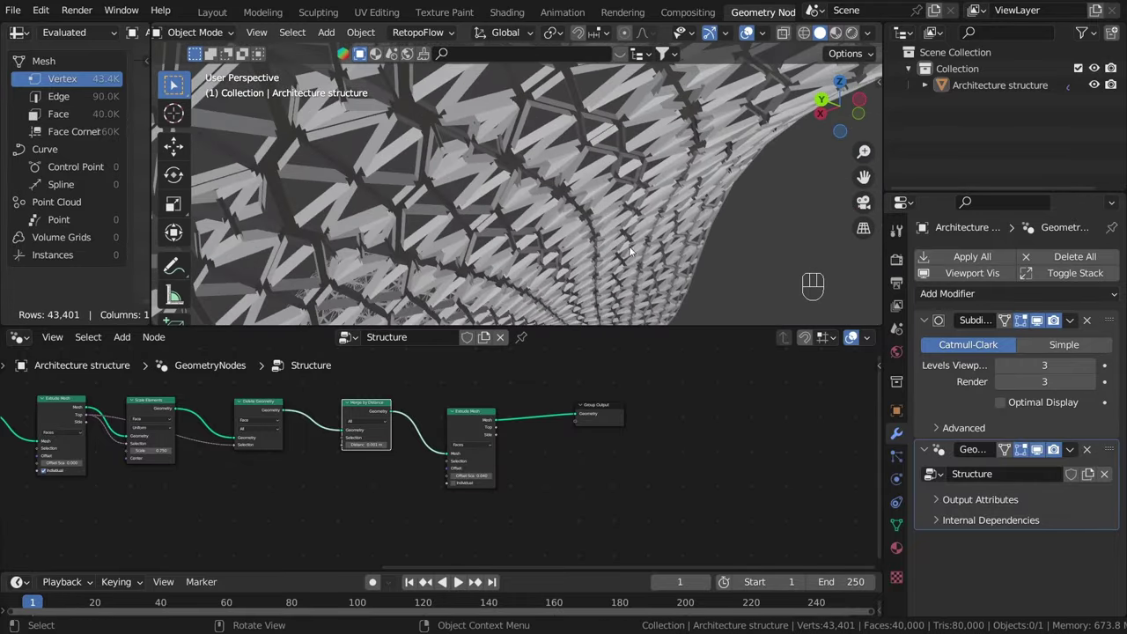
{"action": "scroll", "coordinate": [556, 431], "scroll_direction": "up", "scroll_amount": 2}
Step: Add a Join Geometry node between the final Extrude Mesh and Group Output
{"action": "key", "text": "shift+a"}
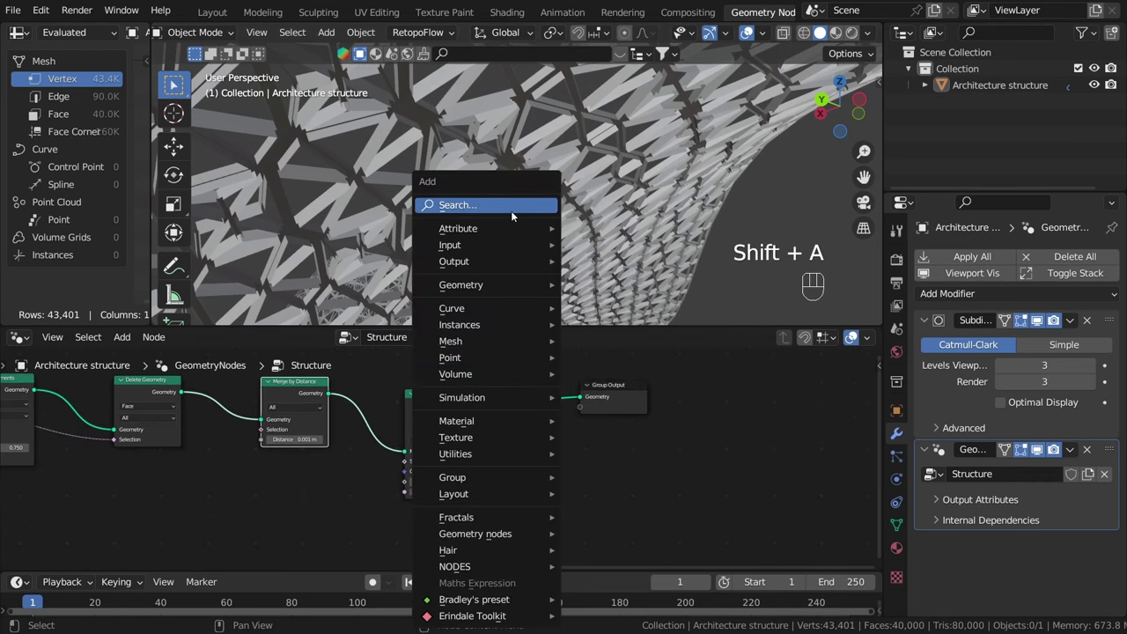
{"action": "left_click", "coordinate": [512, 206]}
{"action": "type", "text": "joi"}
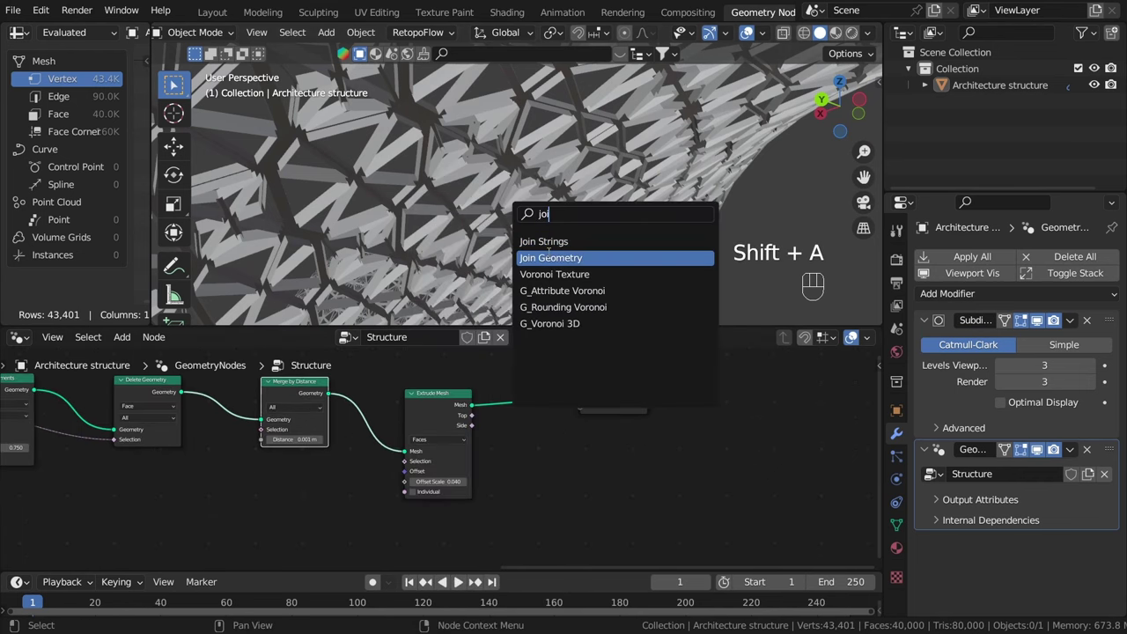
{"action": "key", "text": "Return"}
{"action": "left_click", "coordinate": [550, 405]}
Step: Connect the Merge by Distance output to Join Geometry as well, and move Extrude Mesh above the new link
{"action": "scroll", "coordinate": [430, 400], "scroll_direction": "up", "scroll_amount": 1}
{"action": "scroll", "coordinate": [430, 401], "scroll_direction": "up", "scroll_amount": 1}
{"action": "left_click_drag", "start_coordinate": [267, 389], "coordinate": [309, 422]}
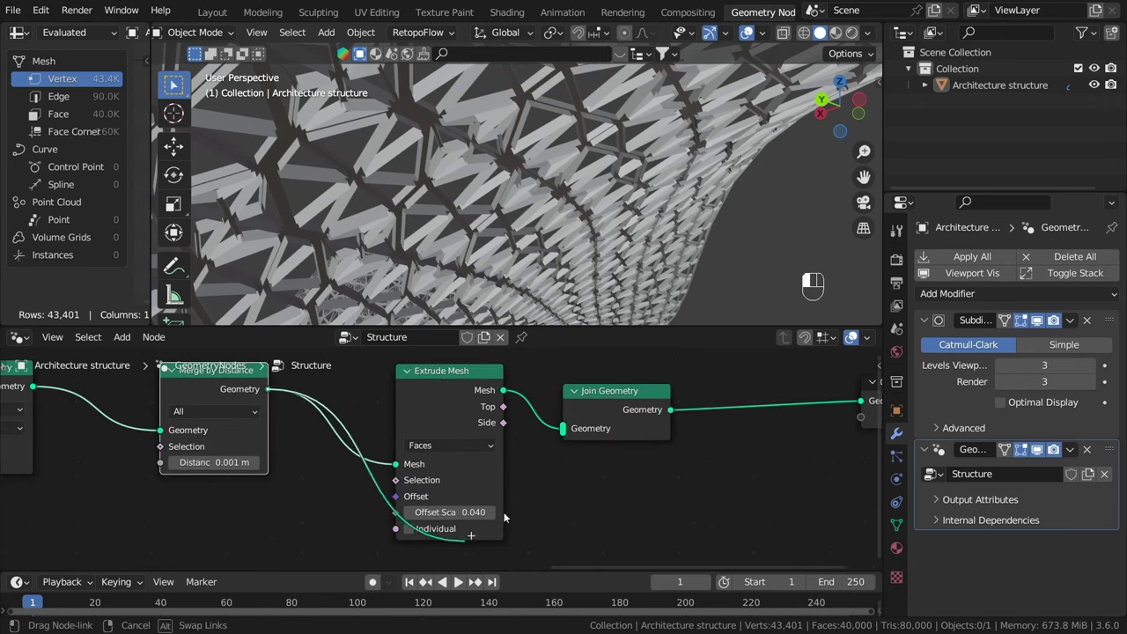
{"action": "left_click_drag", "start_coordinate": [563, 440], "coordinate": [595, 431]}
{"action": "mouse_move", "coordinate": [464, 392]}
{"action": "left_mouse_down"}
{"action": "mouse_move", "coordinate": [480, 345]}
{"action": "mouse_move", "coordinate": [468, 409]}
{"action": "mouse_move", "coordinate": [472, 375]}
{"action": "left_mouse_up"}
Step: Show the Face Orientation overlay and examine the normals on both the outer side and the underside of the lattice
{"action": "middle_click_drag", "start_coordinate": [568, 146], "coordinate": [806, 63]}
{"action": "left_click", "coordinate": [764, 34]}
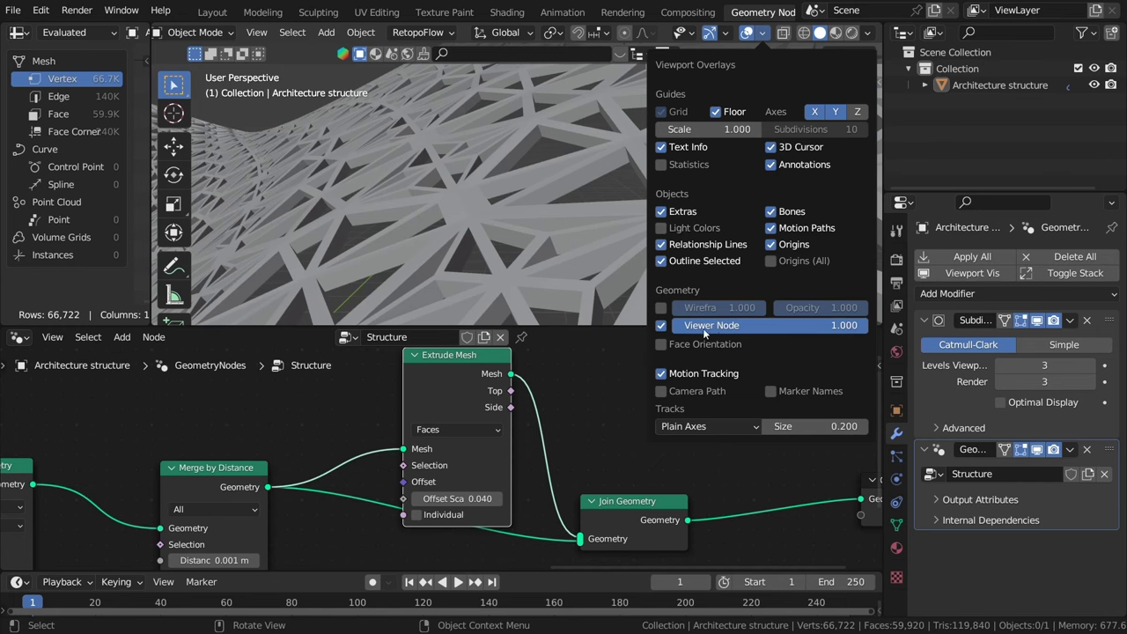
{"action": "left_click", "coordinate": [661, 345]}
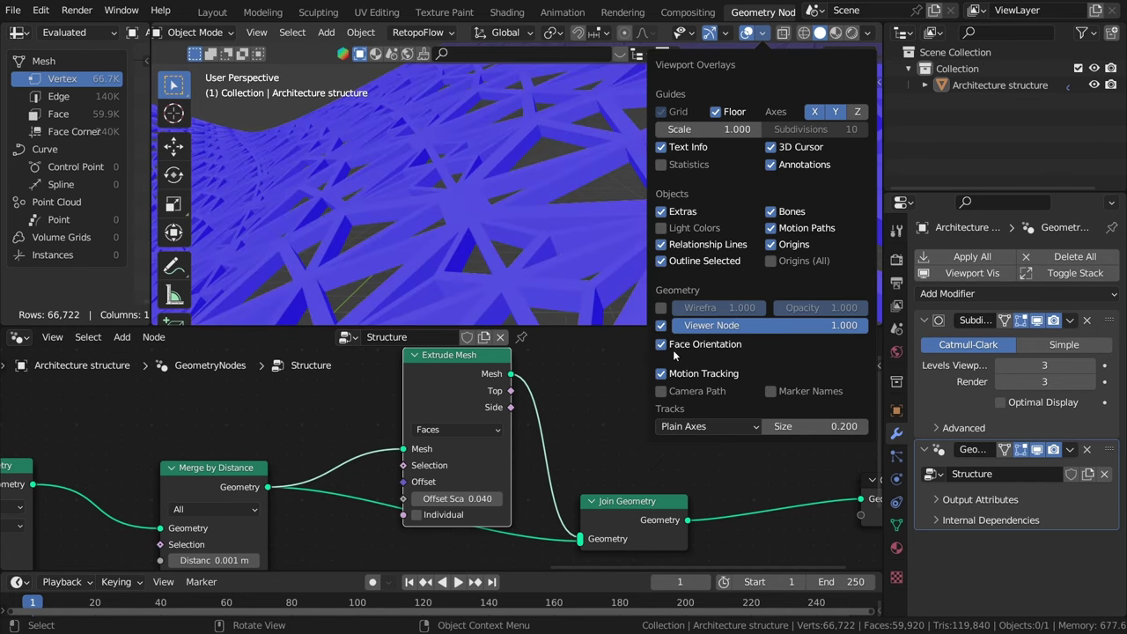
{"action": "middle_click_drag", "start_coordinate": [562, 218], "coordinate": [420, 126]}
{"action": "scroll", "coordinate": [419, 126], "scroll_direction": "down", "scroll_amount": 7}
{"action": "middle_click_drag", "start_coordinate": [487, 153], "coordinate": [510, 195]}
{"action": "middle_click_drag", "start_coordinate": [468, 227], "coordinate": [560, 227]}
{"action": "middle_click_drag", "start_coordinate": [556, 141], "coordinate": [635, 229]}
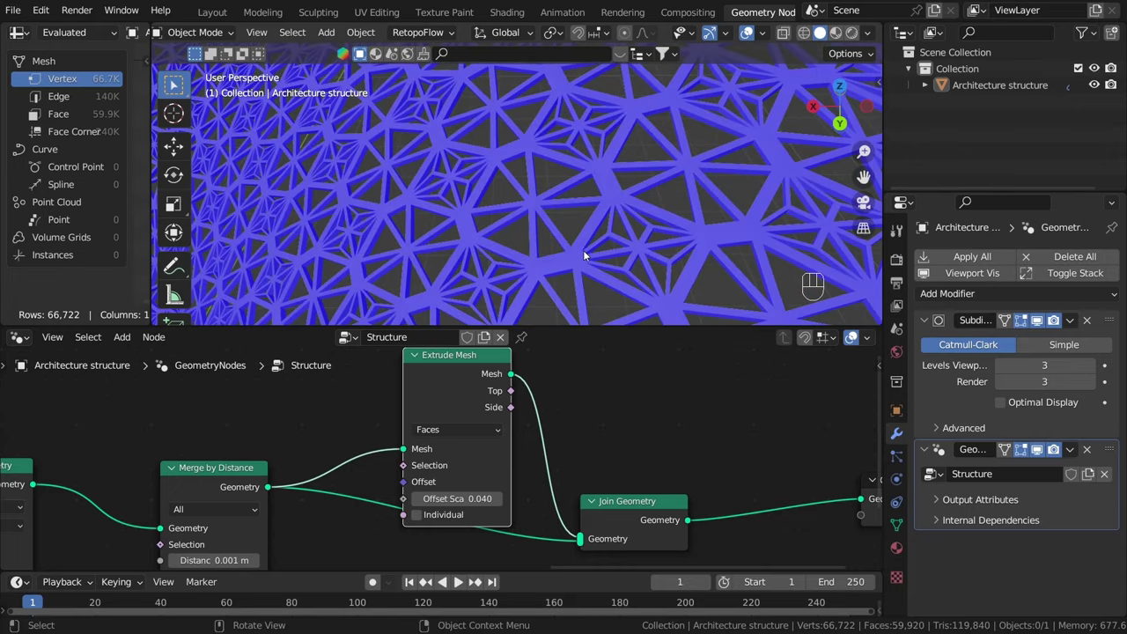
{"action": "middle_click_drag", "start_coordinate": [589, 258], "coordinate": [489, 364]}
{"action": "middle_click_drag", "start_coordinate": [510, 301], "coordinate": [399, 156]}
{"action": "scroll", "coordinate": [544, 183], "scroll_direction": "up", "scroll_amount": 5}
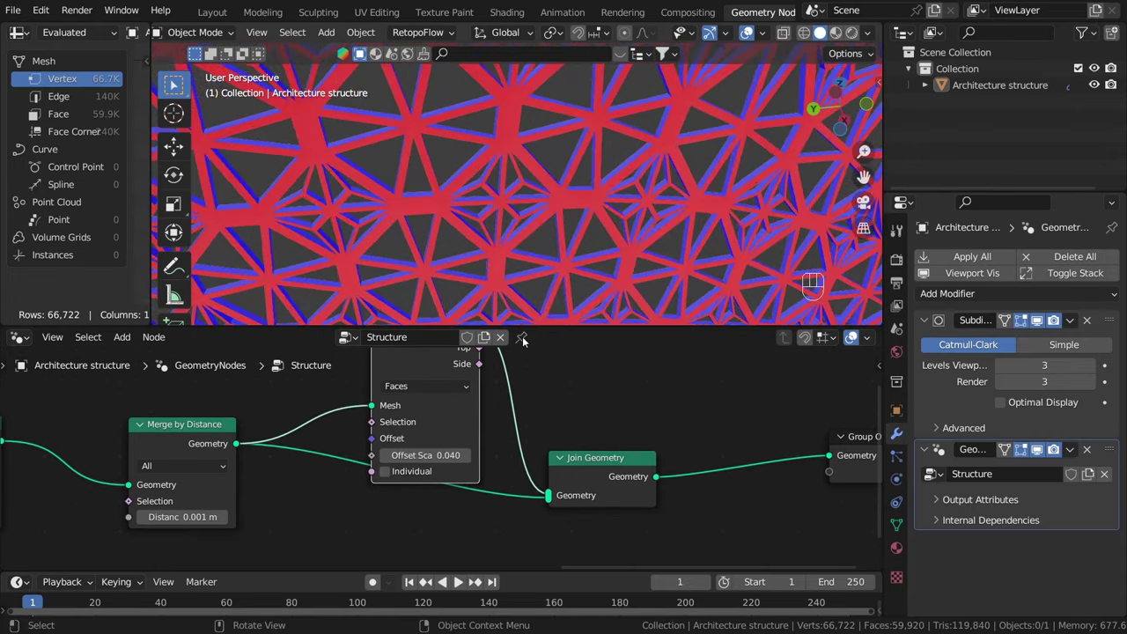
Step: Move the final Extrude Mesh higher and Join Geometry closer to Group Output to free space on the lower link
{"action": "middle_click_drag", "start_coordinate": [542, 447], "coordinate": [570, 589]}
{"action": "left_click_drag", "start_coordinate": [469, 451], "coordinate": [470, 353]}
{"action": "middle_click_drag", "start_coordinate": [564, 503], "coordinate": [554, 441]}
{"action": "scroll", "coordinate": [555, 441], "scroll_direction": "down", "scroll_amount": 2}
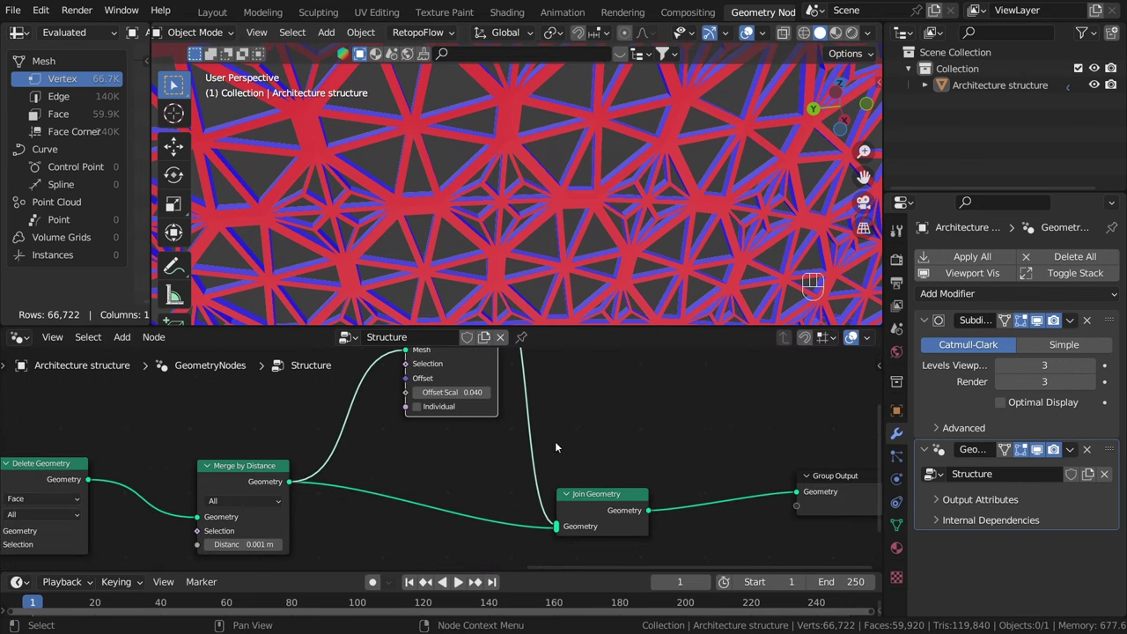
{"action": "left_click_drag", "start_coordinate": [626, 508], "coordinate": [724, 519]}
{"action": "left_click", "coordinate": [809, 507]}
Step: Add a Flip Faces node between Merge by Distance and Join Geometry
{"action": "key", "text": "shift+a"}
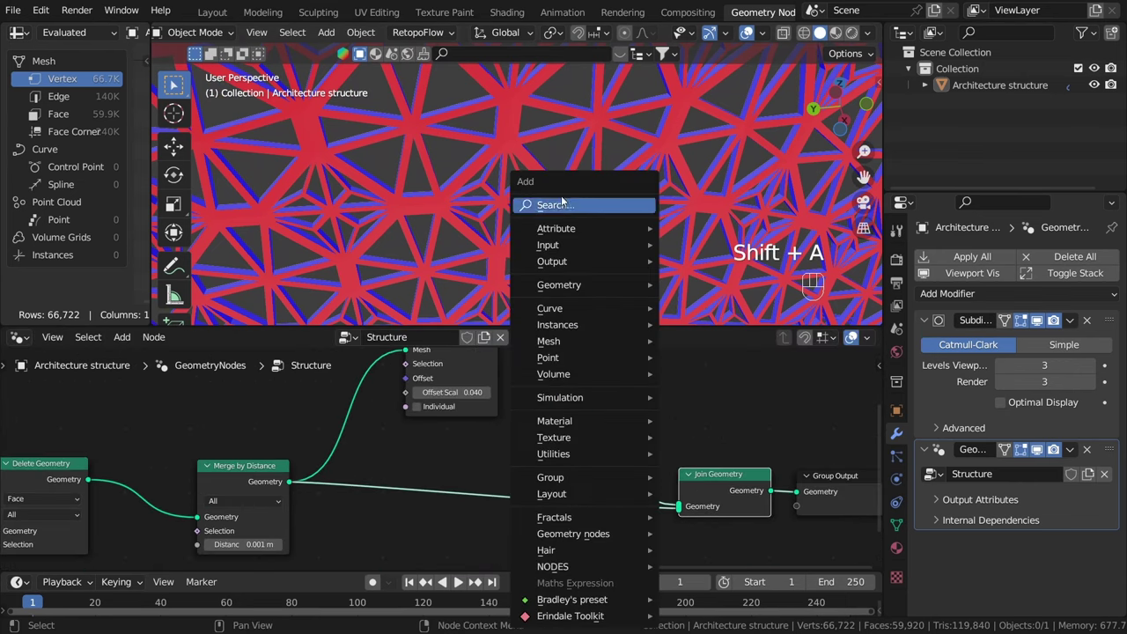
{"action": "type", "text": "d"}
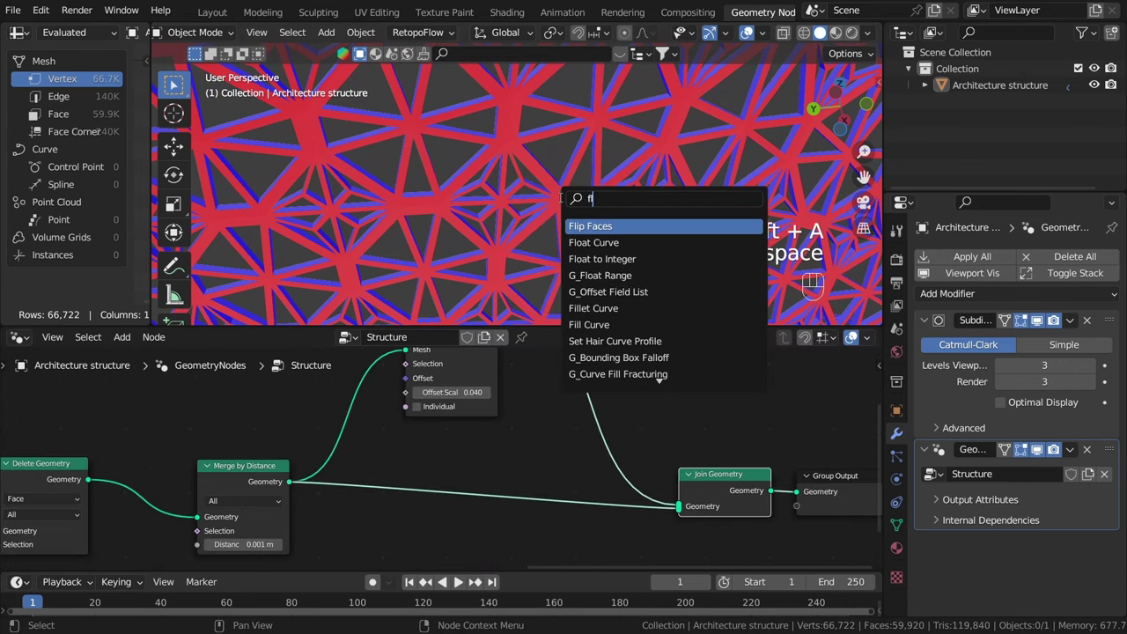
{"action": "type", "text": "flip"}
{"action": "key", "text": "Return"}
{"action": "left_click", "coordinate": [426, 503]}
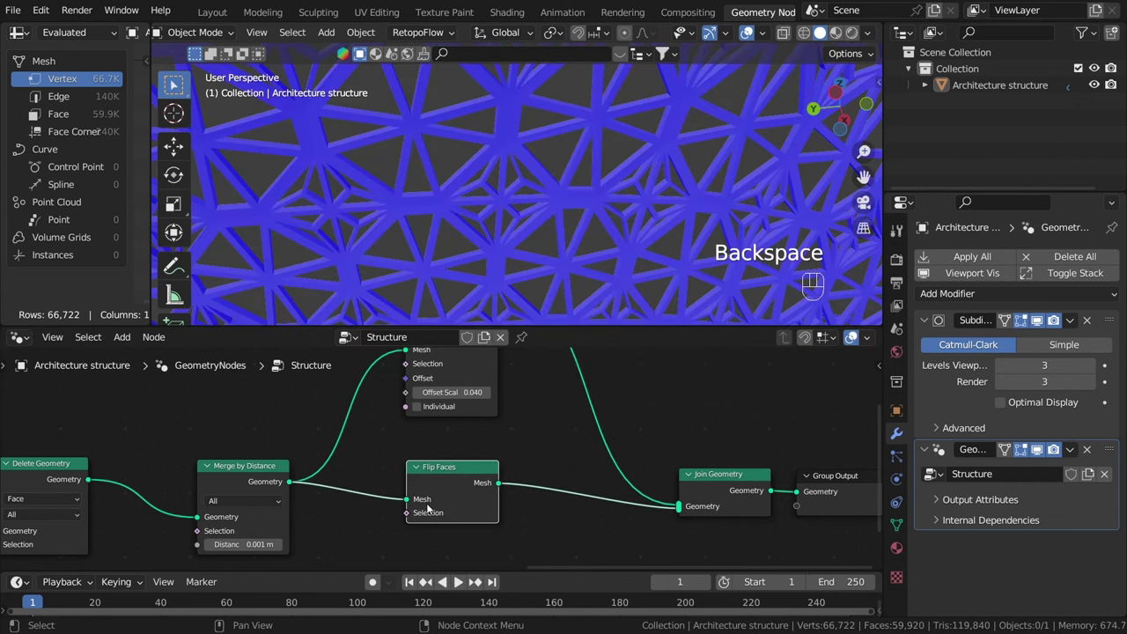
Step: Check the flipped underside faces and move Group Output farther away from Join Geometry
{"action": "mouse_move", "coordinate": [487, 201]}
{"action": "middle_mouse_down"}
{"action": "mouse_move", "coordinate": [602, 266]}
{"action": "mouse_move", "coordinate": [640, 315]}
{"action": "mouse_move", "coordinate": [610, 204]}
{"action": "mouse_move", "coordinate": [485, 179]}
{"action": "middle_mouse_up"}
{"action": "left_click_drag", "start_coordinate": [421, 522], "coordinate": [424, 520]}
{"action": "middle_click_drag", "start_coordinate": [670, 487], "coordinate": [439, 497]}
{"action": "left_click_drag", "start_coordinate": [628, 498], "coordinate": [821, 476]}
Step: Turn off the Face Orientation overlay
{"action": "left_click", "coordinate": [762, 33]}
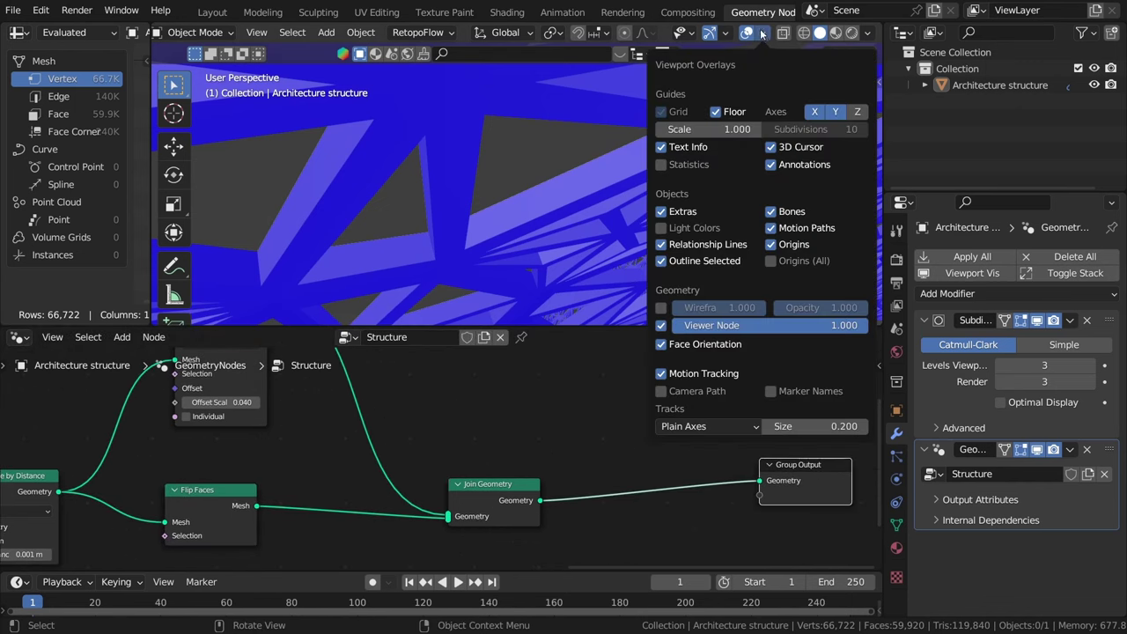
{"action": "left_click", "coordinate": [662, 345]}
{"action": "scroll", "coordinate": [669, 445], "scroll_direction": "down", "scroll_amount": 1}
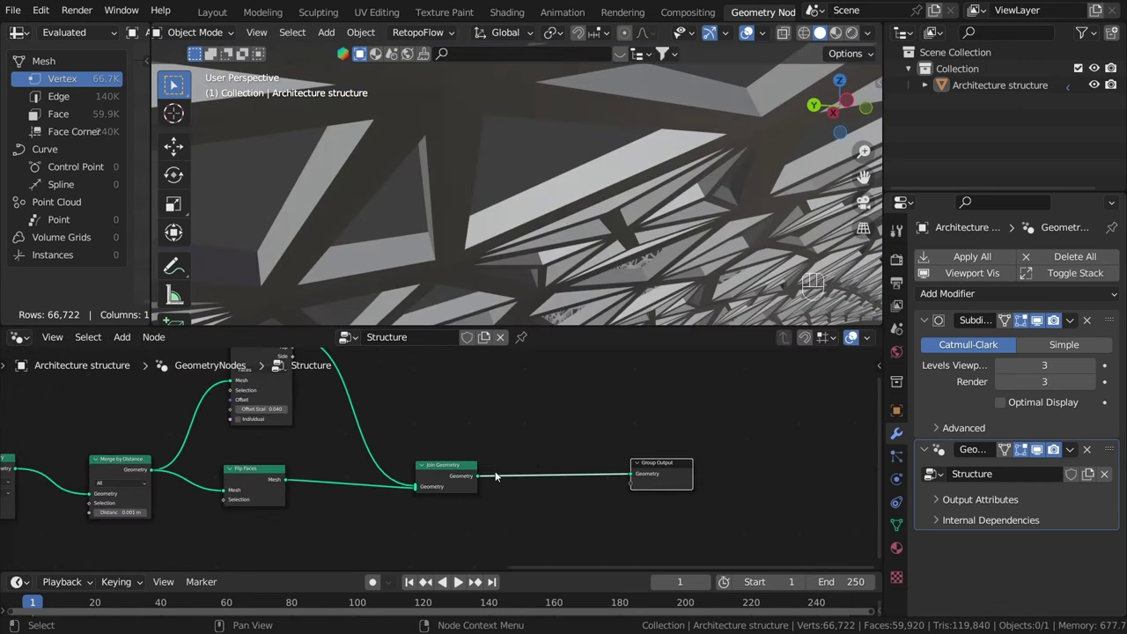
{"action": "scroll", "coordinate": [495, 477], "scroll_direction": "down", "scroll_amount": 1}
Step: Preview the Flip Faces branch on its own and select the lattice object
{"action": "middle_click_drag", "start_coordinate": [440, 202], "coordinate": [567, 227]}
{"action": "scroll", "coordinate": [272, 490], "scroll_direction": "up", "scroll_amount": 4}
{"action": "left_click", "coordinate": [199, 497], "text": "alt+shift"}
{"action": "left_click", "coordinate": [567, 227]}
{"action": "scroll", "coordinate": [432, 453], "scroll_direction": "down", "scroll_amount": 1}
{"action": "middle_click_drag", "start_coordinate": [339, 401], "coordinate": [457, 502]}
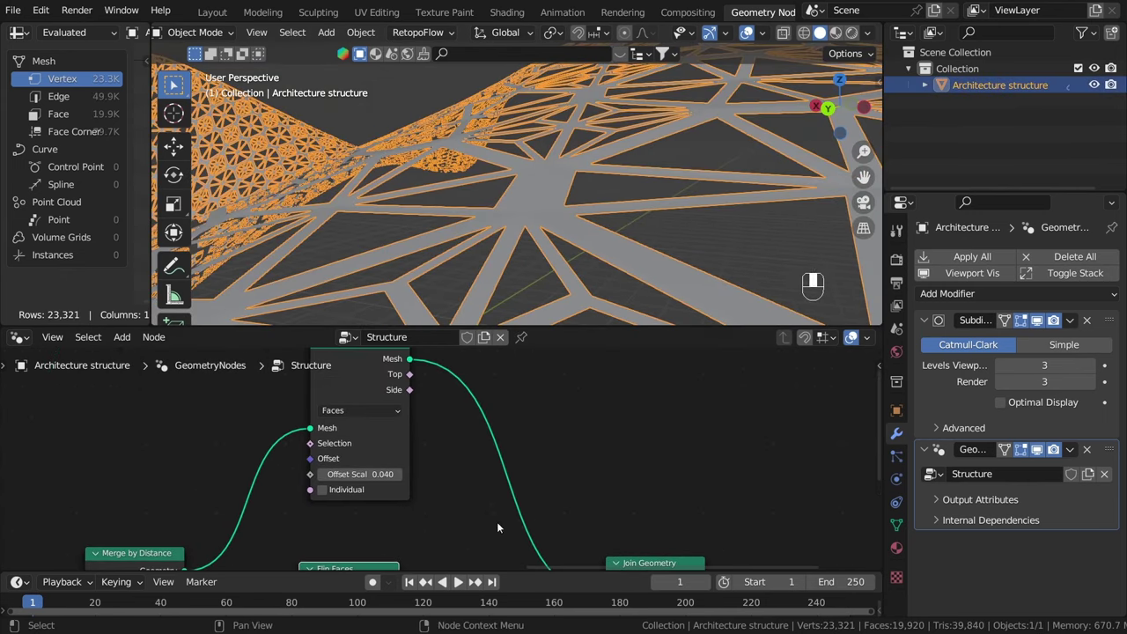
Step: Preview the final Extrude Mesh branch on its own and examine it from underneath
{"action": "left_click", "coordinate": [354, 381], "text": "alt+shift"}
{"action": "middle_click_drag", "start_coordinate": [539, 207], "coordinate": [518, 114]}
{"action": "middle_click_drag", "start_coordinate": [618, 492], "coordinate": [591, 450]}
{"action": "middle_click_drag", "start_coordinate": [567, 175], "coordinate": [545, 184]}
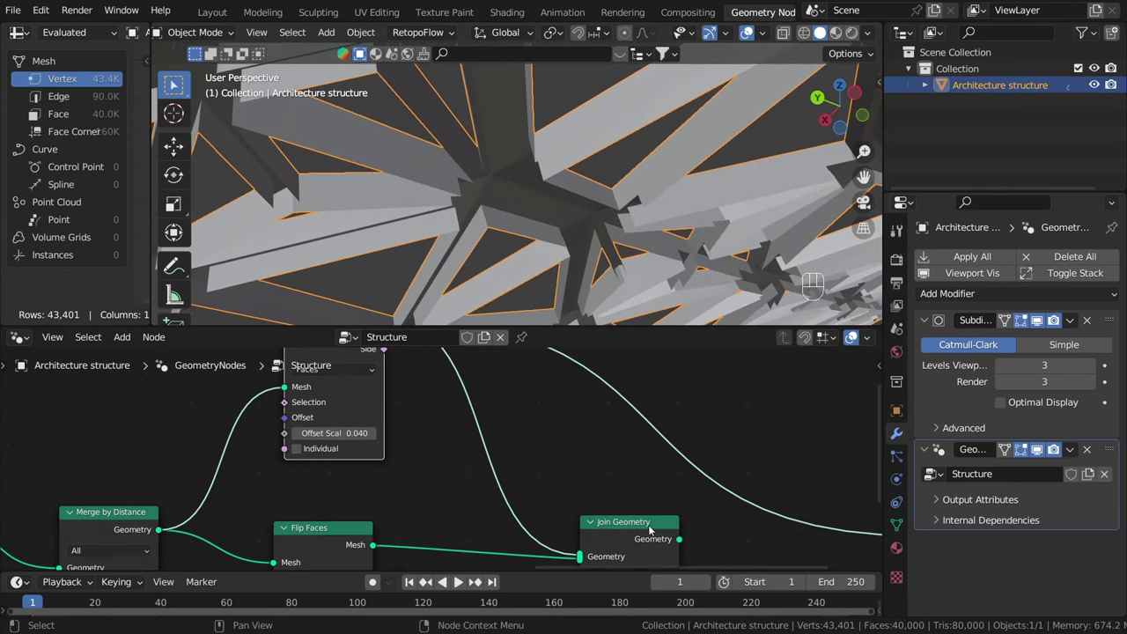
Step: Alternate the preview between Flip Faces and the final Extrude Mesh, ending on Flip Faces, to compare both branches
{"action": "middle_click_drag", "start_coordinate": [650, 529], "coordinate": [619, 522]}
{"action": "left_click", "coordinate": [333, 533], "text": "ctrl+shift"}
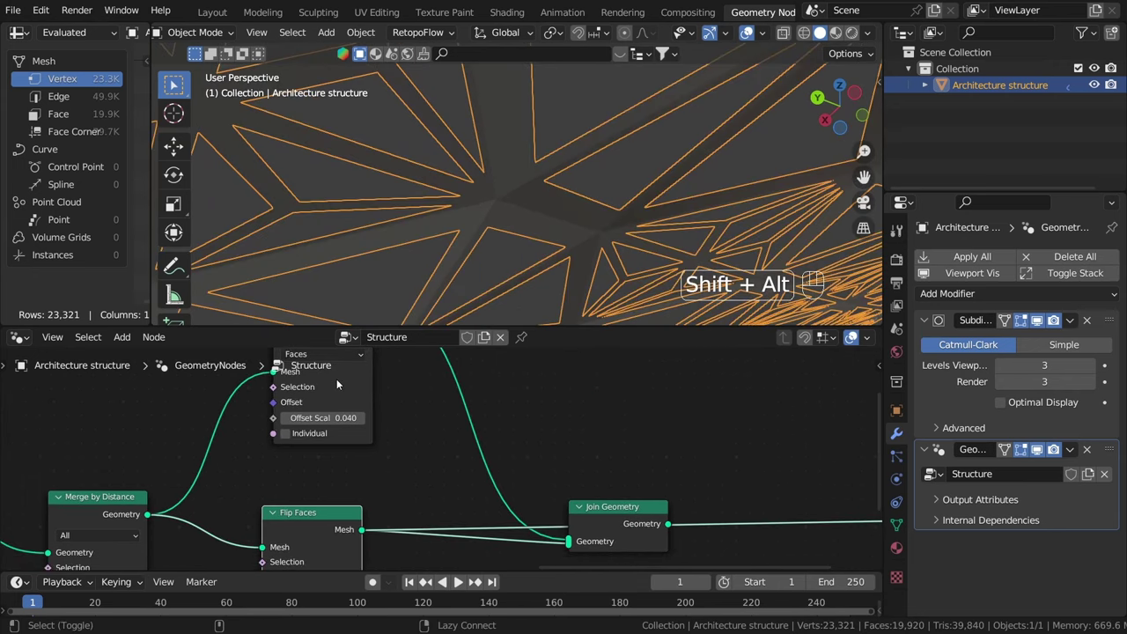
{"action": "left_click", "coordinate": [344, 387], "text": "alt+shift"}
{"action": "middle_click_drag", "start_coordinate": [637, 478], "coordinate": [544, 470]}
{"action": "left_click", "coordinate": [243, 522], "text": "alt+shift"}
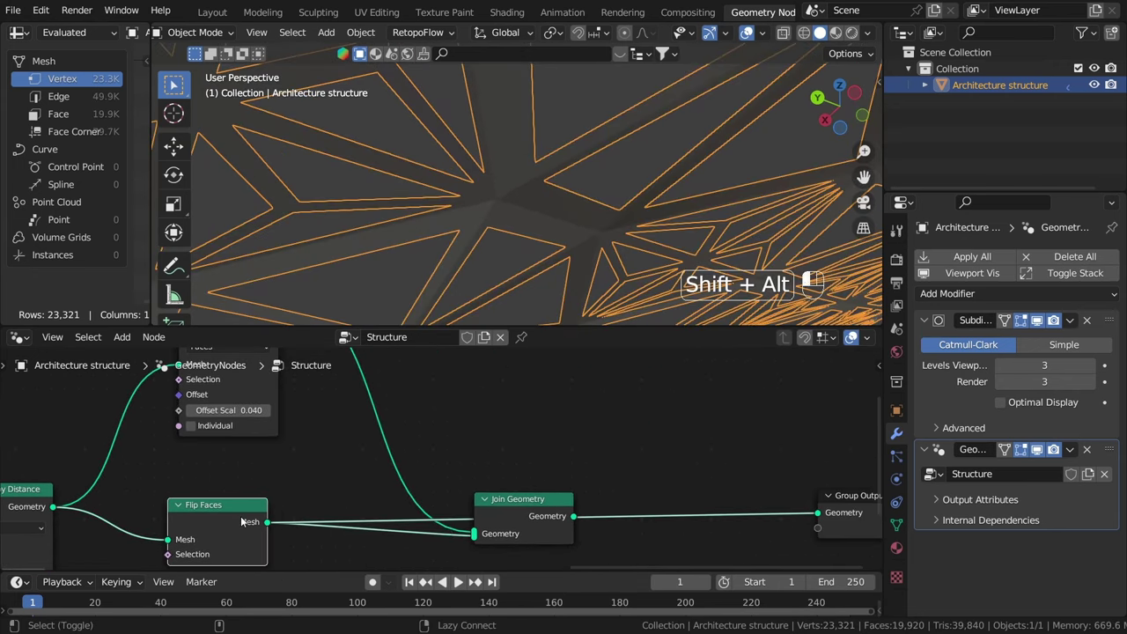
Step: Output the Join Geometry result and insert a duplicate Merge by Distance node between it and Group Output, keeping the nodes tidy
{"action": "left_click", "coordinate": [540, 525], "text": "alt+shift"}
{"action": "scroll", "coordinate": [229, 446], "scroll_direction": "down", "scroll_amount": 6}
{"action": "middle_click_drag", "start_coordinate": [229, 447], "coordinate": [580, 451]}
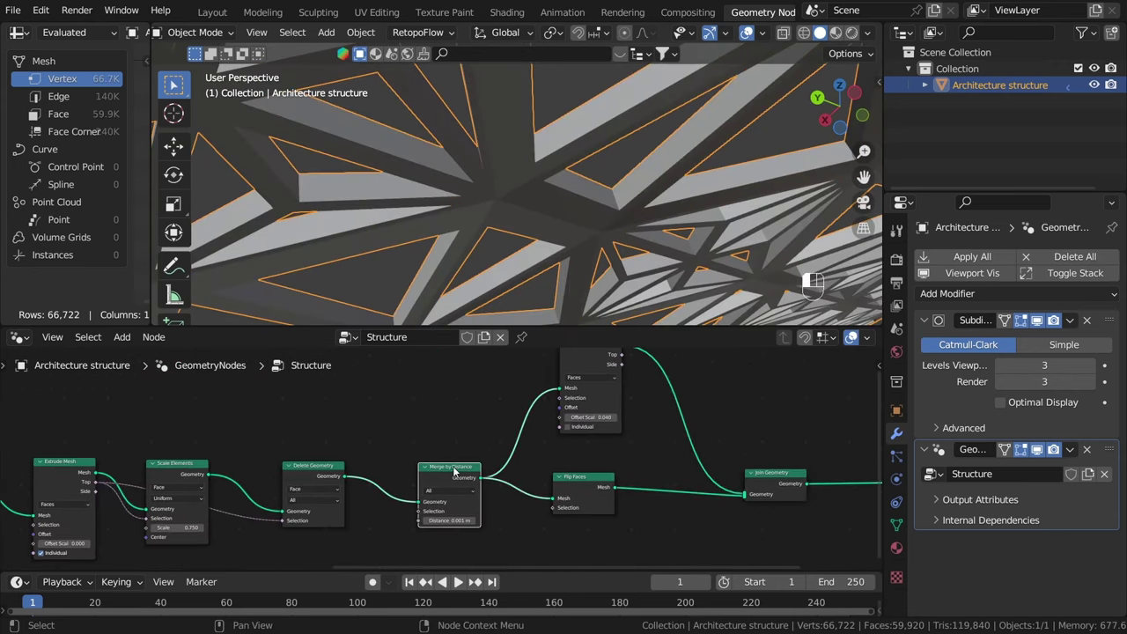
{"action": "scroll", "coordinate": [446, 476], "scroll_direction": "up", "scroll_amount": 3}
{"action": "scroll", "coordinate": [494, 472], "scroll_direction": "down", "scroll_amount": 2}
{"action": "middle_click_drag", "start_coordinate": [749, 503], "coordinate": [343, 462]}
{"action": "key", "text": "shift+d"}
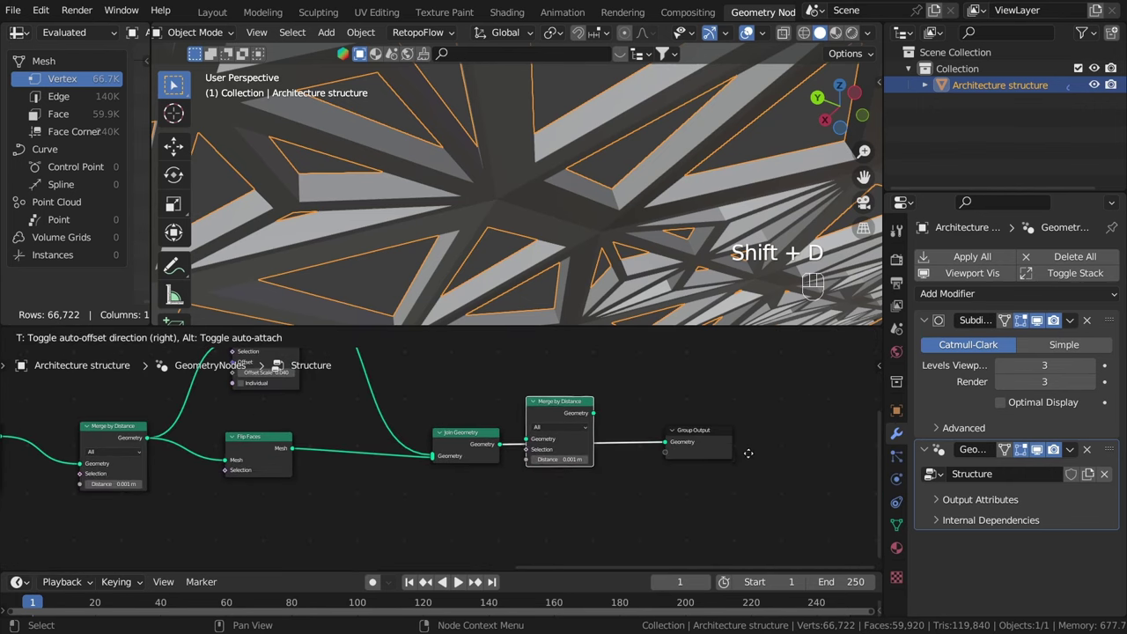
{"action": "left_click", "coordinate": [732, 452]}
{"action": "scroll", "coordinate": [528, 440], "scroll_direction": "up", "scroll_amount": 2}
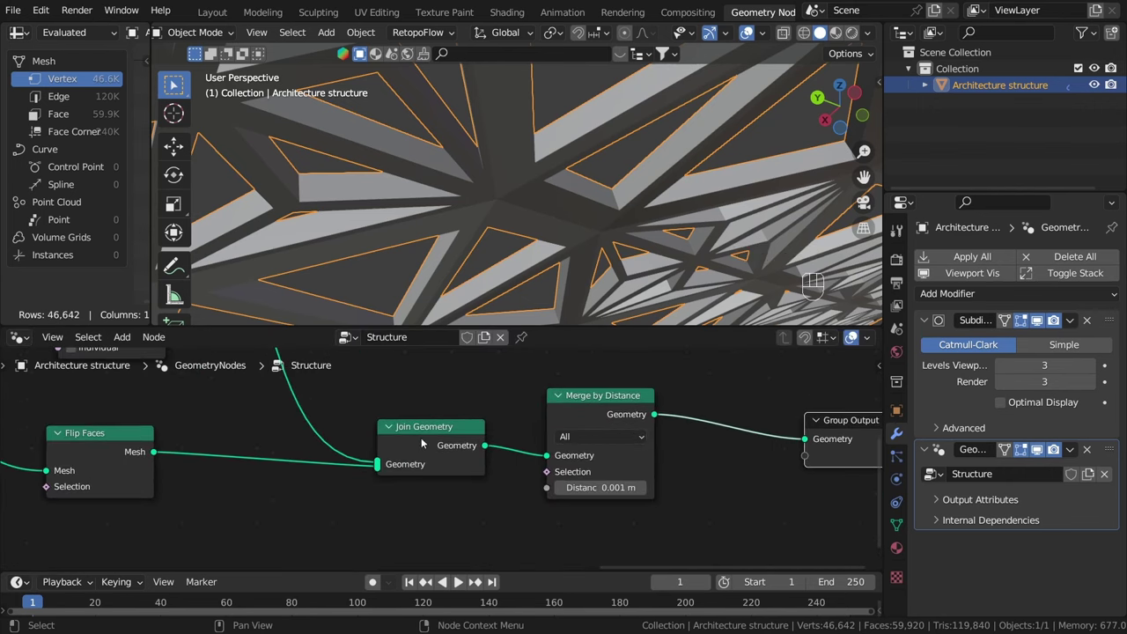
{"action": "left_click_drag", "start_coordinate": [422, 443], "coordinate": [425, 413]}
Step: Examine the complete node tree and the merged lattice from different angles with the object deselected
{"action": "scroll", "coordinate": [493, 103], "scroll_direction": "down", "scroll_amount": 3}
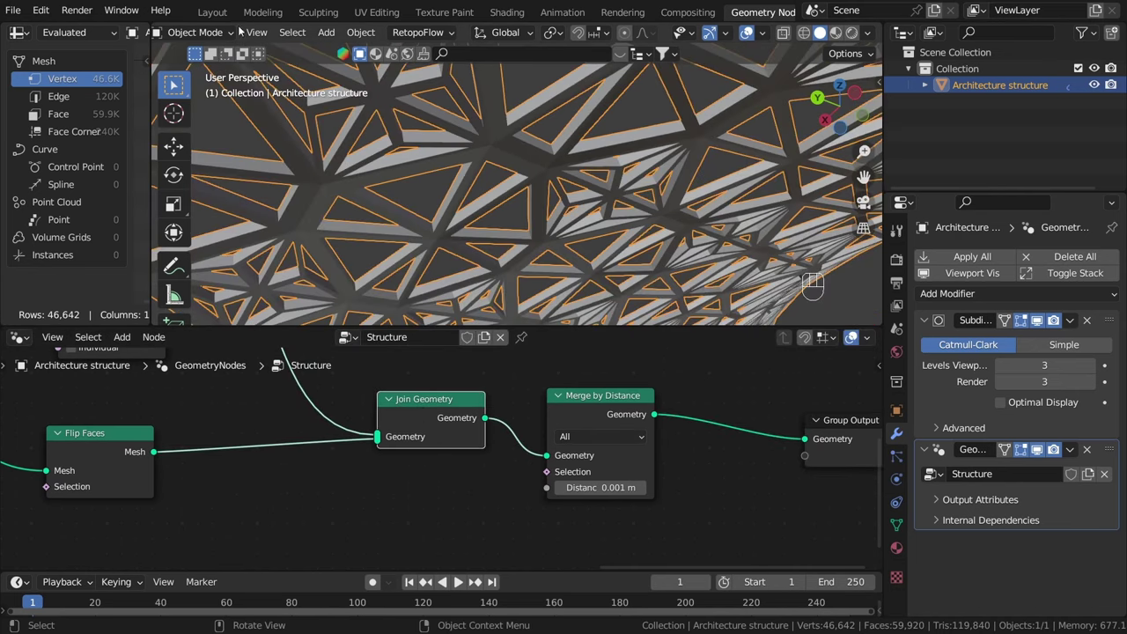
{"action": "scroll", "coordinate": [386, 458], "scroll_direction": "down", "scroll_amount": 15}
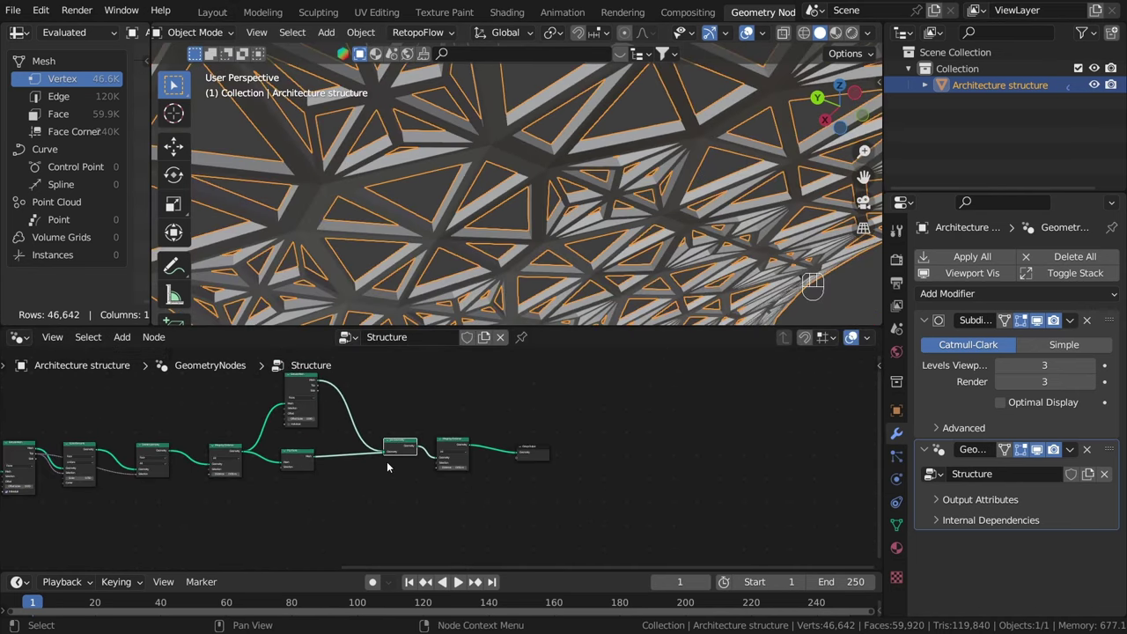
{"action": "middle_click_drag", "start_coordinate": [387, 462], "coordinate": [601, 457]}
{"action": "middle_click_drag", "start_coordinate": [313, 512], "coordinate": [429, 509]}
{"action": "middle_click_drag", "start_coordinate": [475, 180], "coordinate": [628, 194]}
{"action": "scroll", "coordinate": [630, 192], "scroll_direction": "down", "scroll_amount": 5}
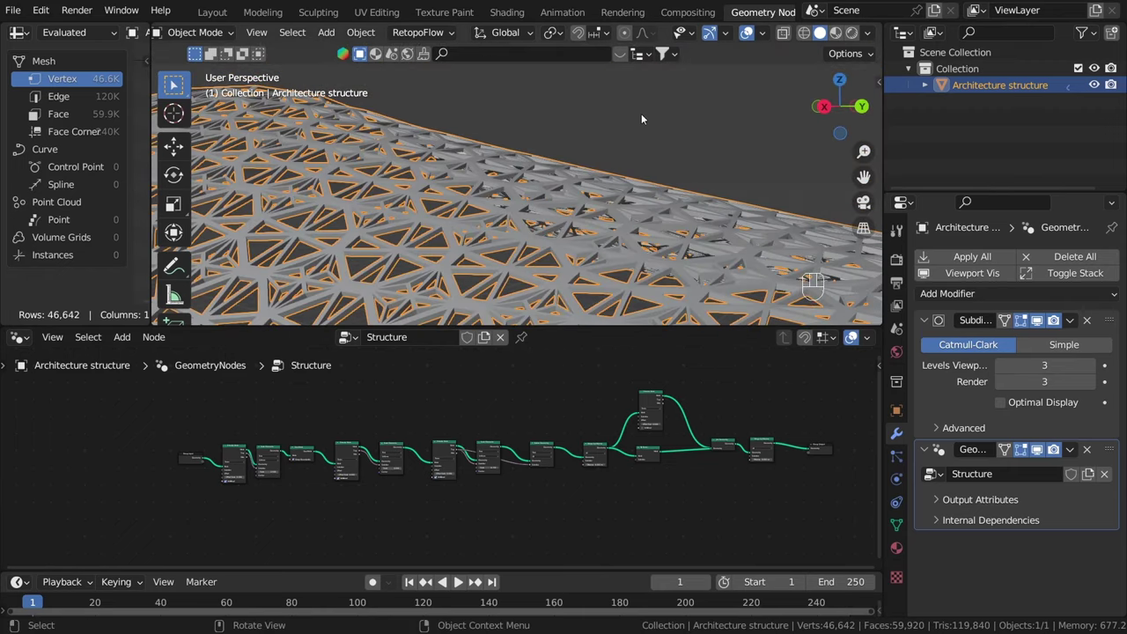
{"action": "left_click", "coordinate": [649, 104]}
{"action": "middle_click_drag", "start_coordinate": [613, 148], "coordinate": [606, 198]}
{"action": "scroll", "coordinate": [379, 462], "scroll_direction": "up", "scroll_amount": 3}
{"action": "scroll", "coordinate": [410, 472], "scroll_direction": "up", "scroll_amount": 4}
Step: Try different offsets on the first Extrude Mesh, reset its offset scale to 0, and set the first Scale Elements scale to 0.300
{"action": "left_click_drag", "start_coordinate": [506, 445], "coordinate": [555, 445], "text": "shift"}
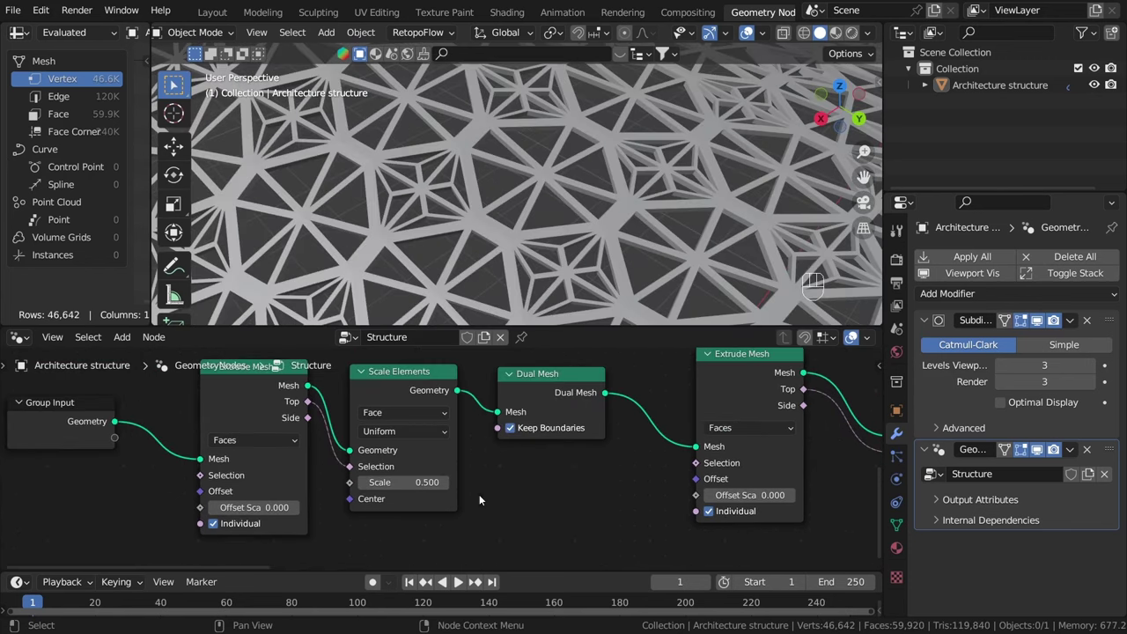
{"action": "scroll", "coordinate": [481, 494], "scroll_direction": "left", "scroll_amount": 4, "text": "ctrl"}
{"action": "scroll", "coordinate": [489, 453], "scroll_direction": "down", "scroll_amount": 3}
{"action": "middle_click_drag", "start_coordinate": [484, 455], "coordinate": [524, 452]}
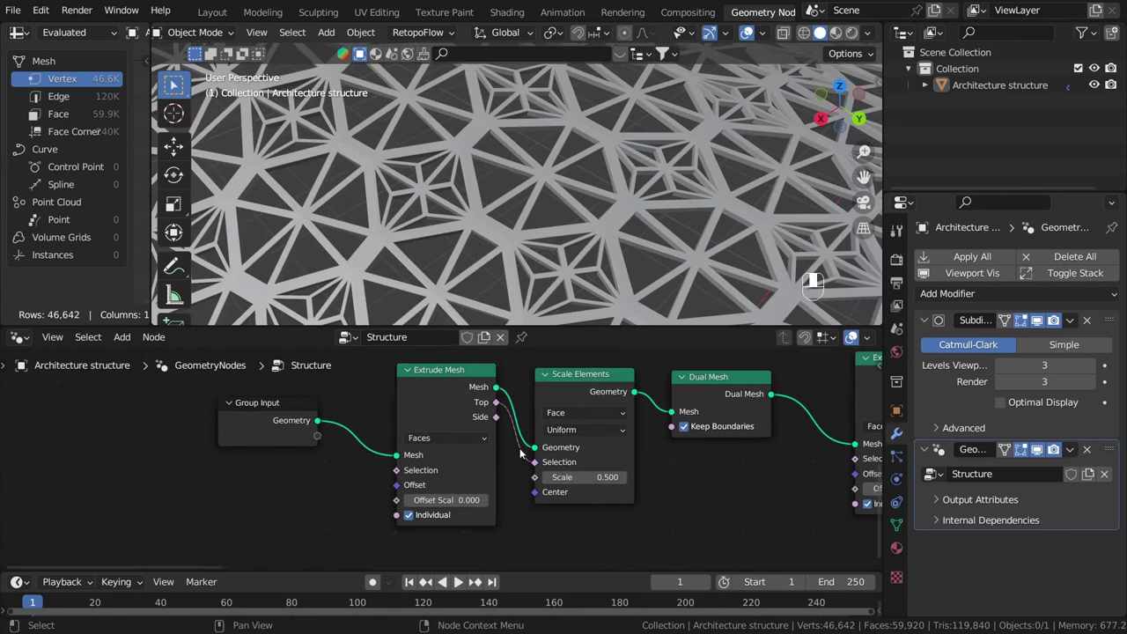
{"action": "left_click_drag", "start_coordinate": [450, 500], "coordinate": [482, 500], "text": "shift"}
{"action": "middle_click_drag", "start_coordinate": [432, 105], "coordinate": [564, 264]}
{"action": "scroll", "coordinate": [479, 516], "scroll_direction": "up", "scroll_amount": 2}
{"action": "mouse_move", "coordinate": [484, 496]}
{"action": "left_mouse_down", "text": "shift"}
{"action": "mouse_move", "coordinate": [537, 496]}
{"action": "mouse_move", "coordinate": [464, 495]}
{"action": "left_mouse_up", "text": "shift"}
{"action": "mouse_move", "coordinate": [542, 189]}
{"action": "middle_mouse_down"}
{"action": "mouse_move", "coordinate": [555, 216]}
{"action": "mouse_move", "coordinate": [542, 227]}
{"action": "middle_mouse_up"}
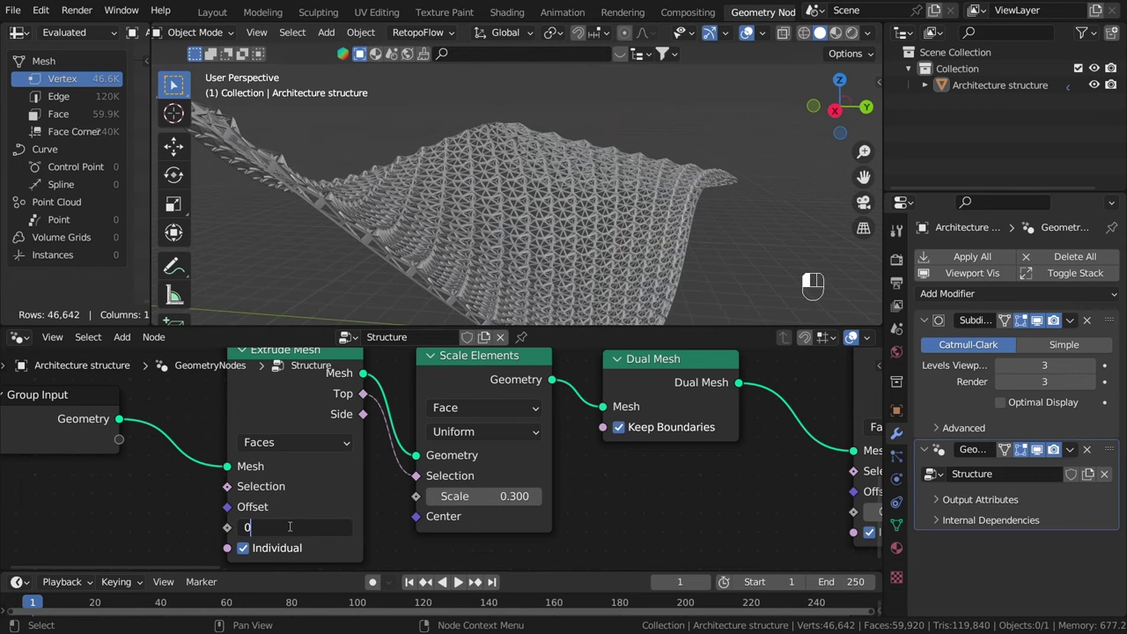
{"action": "key", "text": "Return"}
Step: Switch to the Layout workspace, select the lattice structure and enter Edit Mode on it
{"action": "left_click", "coordinate": [218, 14]}
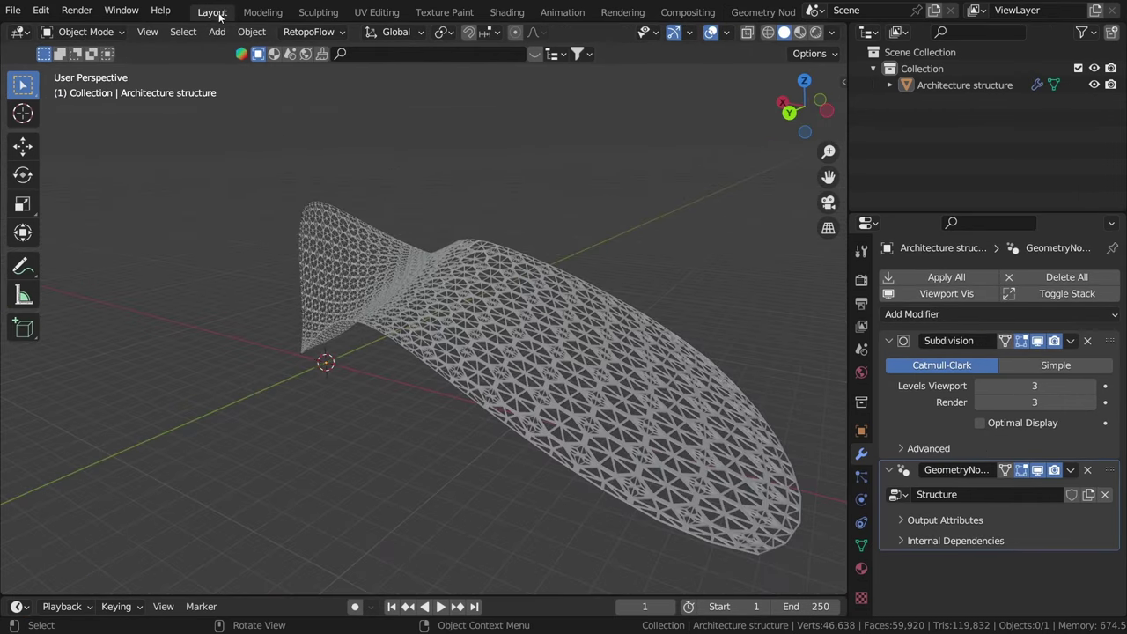
{"action": "scroll", "coordinate": [598, 387], "scroll_direction": "down", "scroll_amount": 2}
{"action": "middle_click_drag", "start_coordinate": [598, 388], "coordinate": [475, 378]}
{"action": "left_click", "coordinate": [449, 368]}
{"action": "middle_click_drag", "start_coordinate": [412, 414], "coordinate": [745, 368]}
{"action": "key", "text": "Tab"}
{"action": "middle_click_drag", "start_coordinate": [604, 340], "coordinate": [651, 344], "text": "shift"}
Step: Raise the outer corner vertex at the end of the base shell well above the rest of the surface
{"action": "left_click_drag", "start_coordinate": [237, 245], "coordinate": [206, 307]}
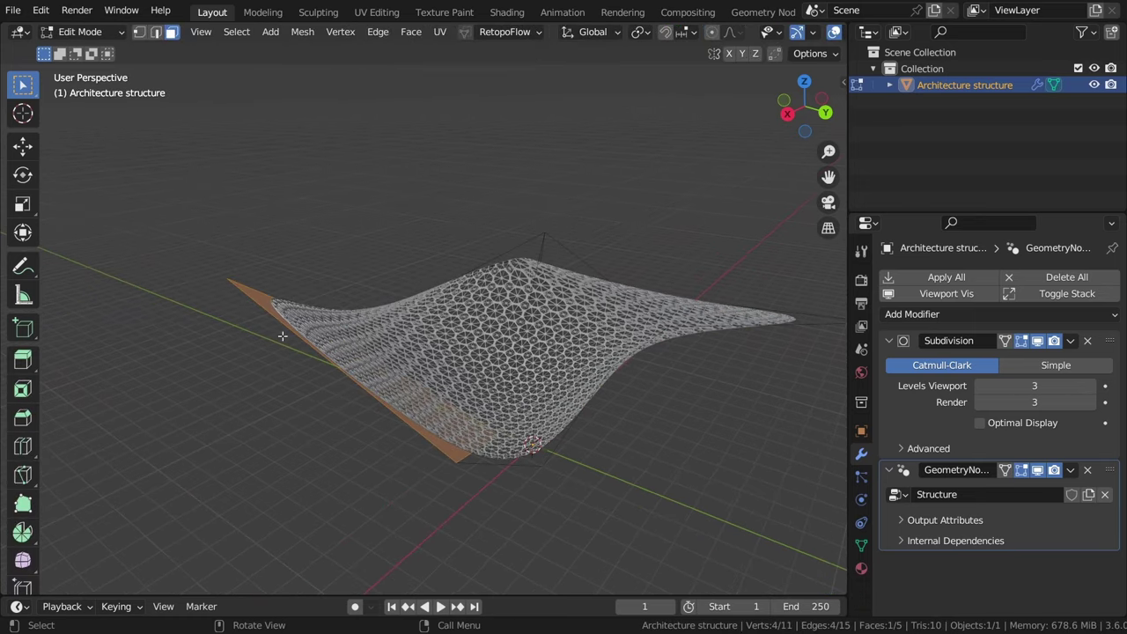
{"action": "middle_click_drag", "start_coordinate": [394, 408], "coordinate": [310, 416]}
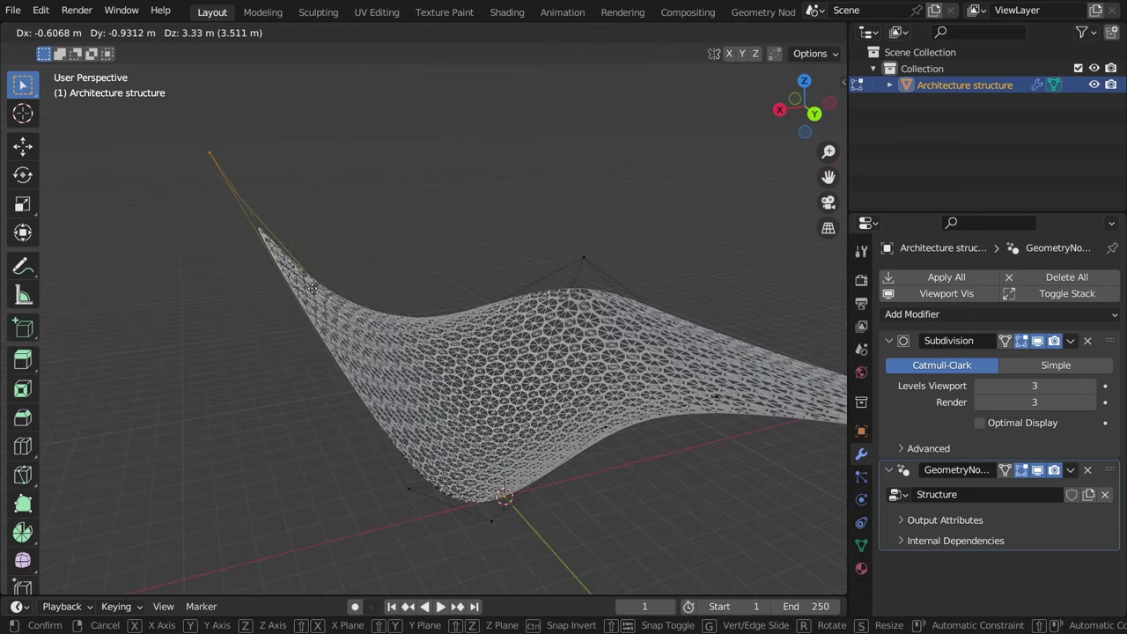
{"action": "left_click", "coordinate": [233, 249]}
{"action": "middle_click_drag", "start_coordinate": [233, 249], "coordinate": [209, 261]}
Step: Move the lower corner vertex outward along X, and shift the neighbouring corner vertex outward and upward to widen the shell
{"action": "left_click", "coordinate": [396, 492]}
{"action": "key", "text": "g"}
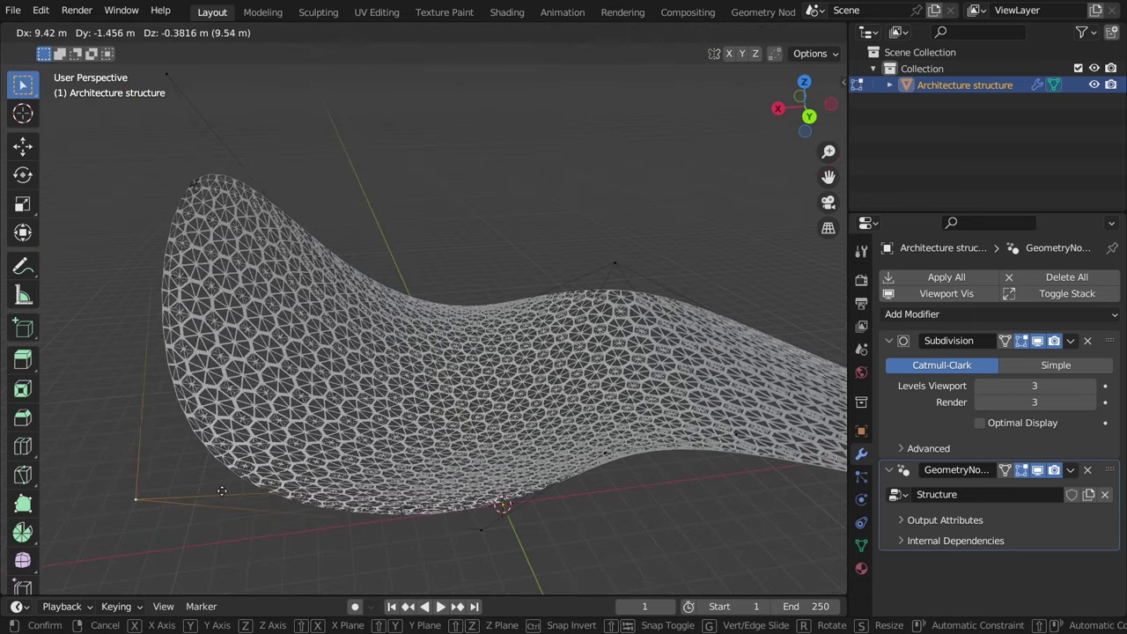
{"action": "left_click", "coordinate": [157, 497]}
{"action": "left_click", "coordinate": [483, 538]}
{"action": "middle_click_drag", "start_coordinate": [483, 538], "coordinate": [713, 559]}
{"action": "key", "text": "g"}
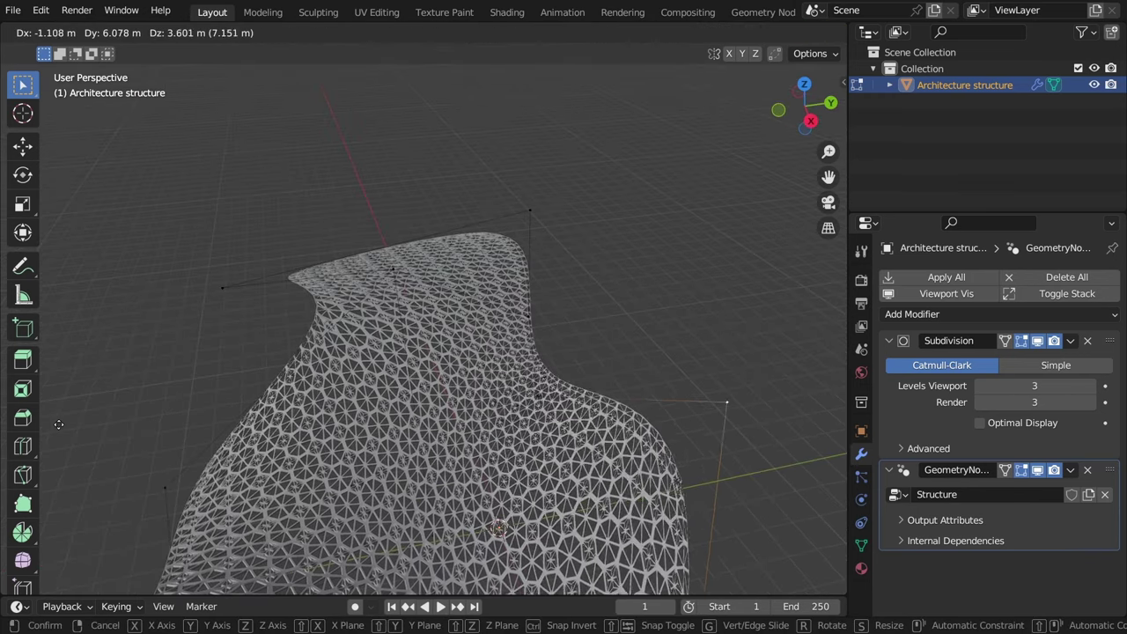
{"action": "left_click", "coordinate": [746, 426]}
Step: Select the shell's front border edge, extrude it outward along the green axis and scale the new edge
{"action": "middle_click_drag", "start_coordinate": [749, 428], "coordinate": [436, 512]}
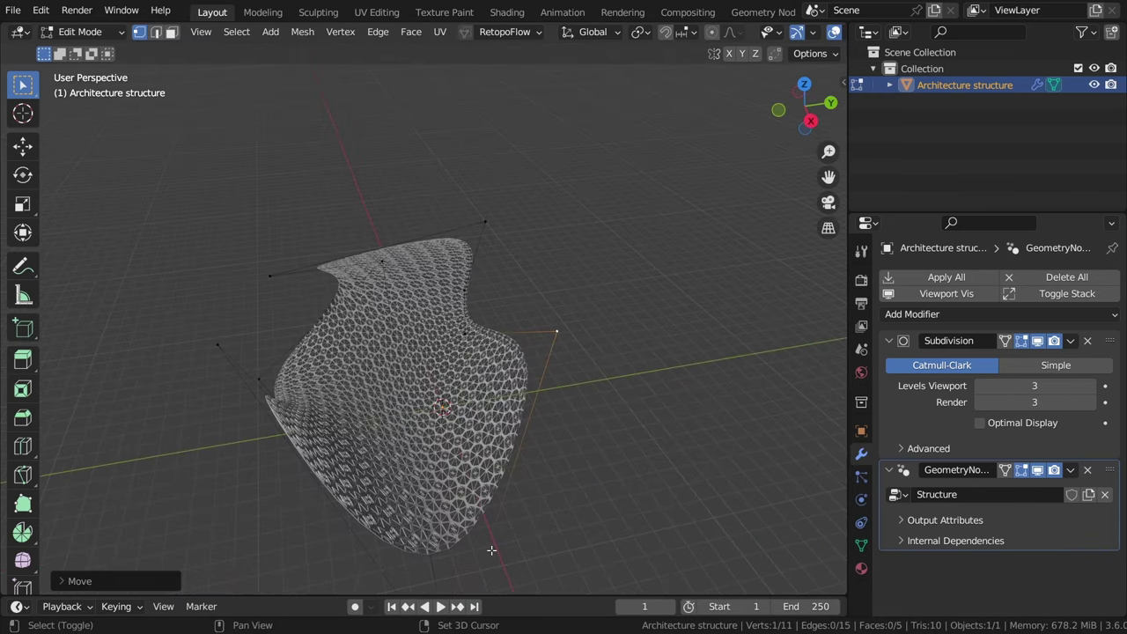
{"action": "middle_click_drag", "start_coordinate": [492, 551], "coordinate": [445, 522]}
{"action": "left_click", "coordinate": [445, 522], "text": "shift"}
{"action": "key", "text": "e"}
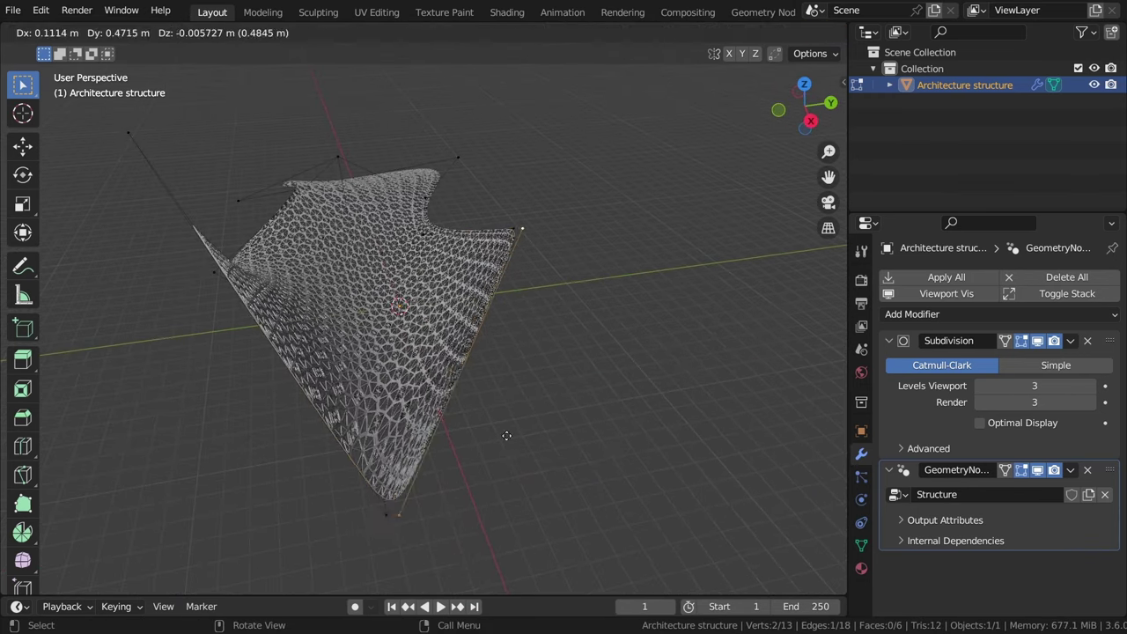
{"action": "left_click", "coordinate": [802, 451]}
{"action": "middle_click_drag", "start_coordinate": [801, 495], "coordinate": [664, 491], "text": "shift"}
{"action": "key", "text": "s"}
{"action": "left_click", "coordinate": [595, 435]}
Step: Extrude the new end edge once more to lengthen the shell's arm
{"action": "middle_click_drag", "start_coordinate": [577, 465], "coordinate": [430, 458], "text": "shift"}
{"action": "key", "text": "g"}
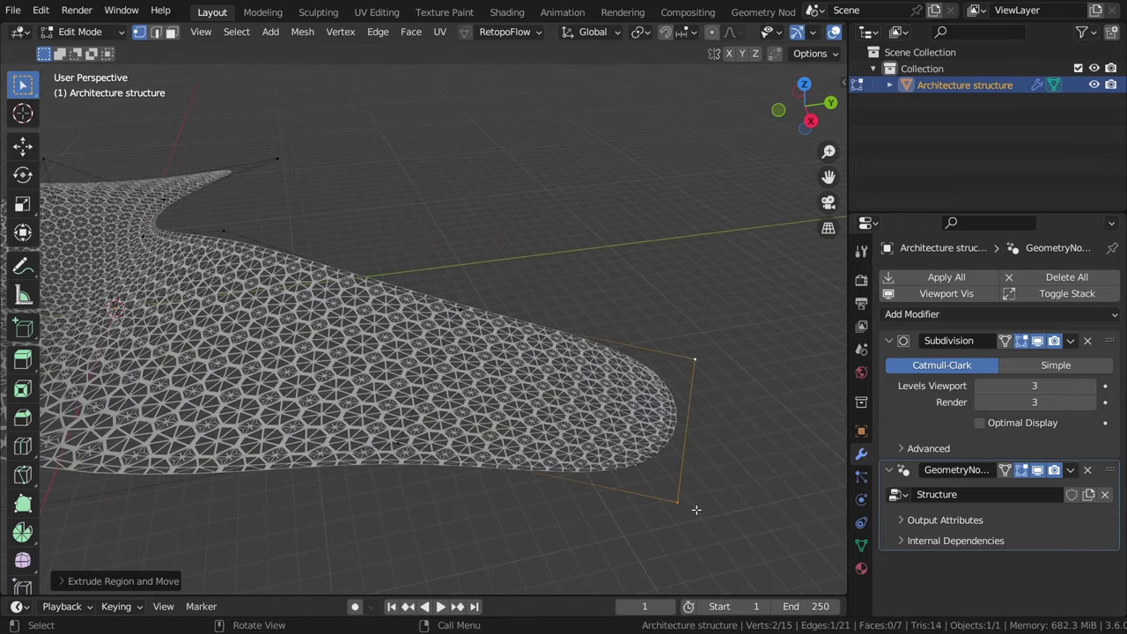
{"action": "left_click", "coordinate": [695, 507]}
Step: Hide the Subdivision and geometry nodes modifiers in the viewport to expose the base mesh
{"action": "middle_click_drag", "start_coordinate": [694, 507], "coordinate": [785, 387]}
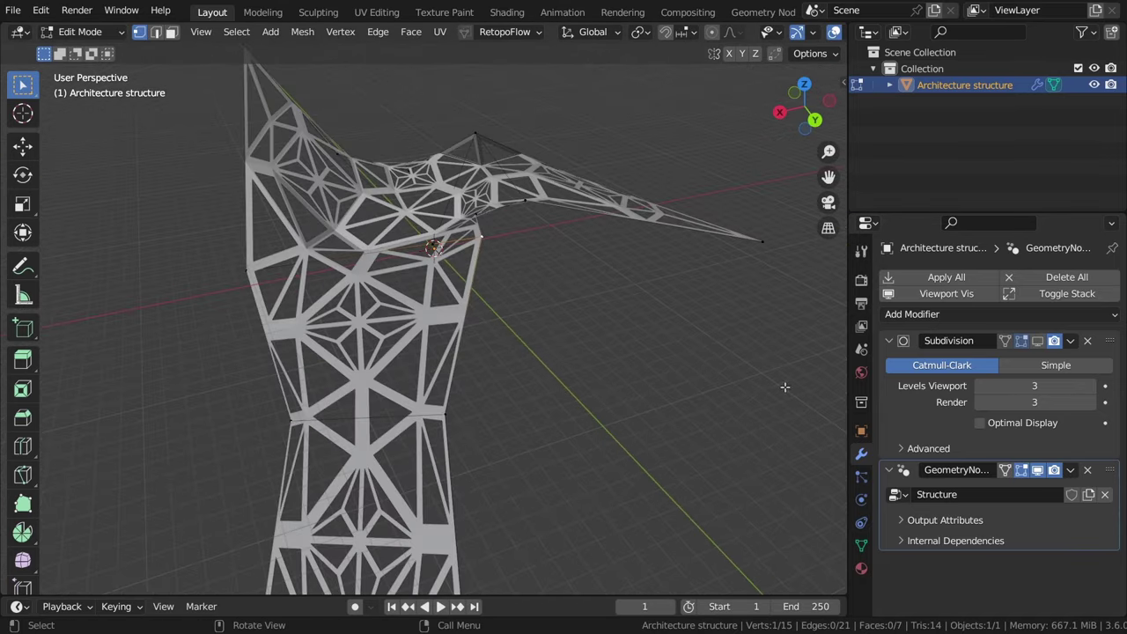
{"action": "left_click", "coordinate": [1038, 471]}
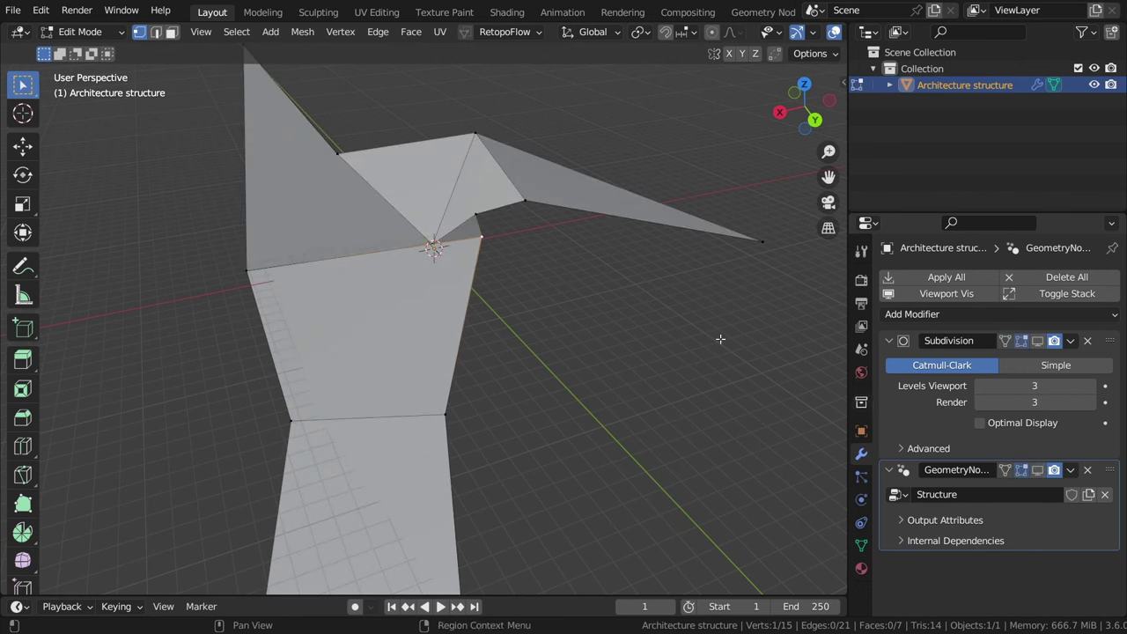
{"action": "left_click", "coordinate": [1038, 470]}
{"action": "left_click", "coordinate": [1038, 470]}
Step: Extrude the free side edge of the arm's first panel outward and scale the new edge by about 1.41
{"action": "middle_click_drag", "start_coordinate": [566, 340], "coordinate": [452, 385]}
{"action": "left_click", "coordinate": [495, 414], "text": "shift"}
{"action": "middle_click_drag", "start_coordinate": [439, 313], "coordinate": [424, 326]}
{"action": "key", "text": "e"}
{"action": "left_click", "coordinate": [764, 412]}
{"action": "key", "text": "s"}
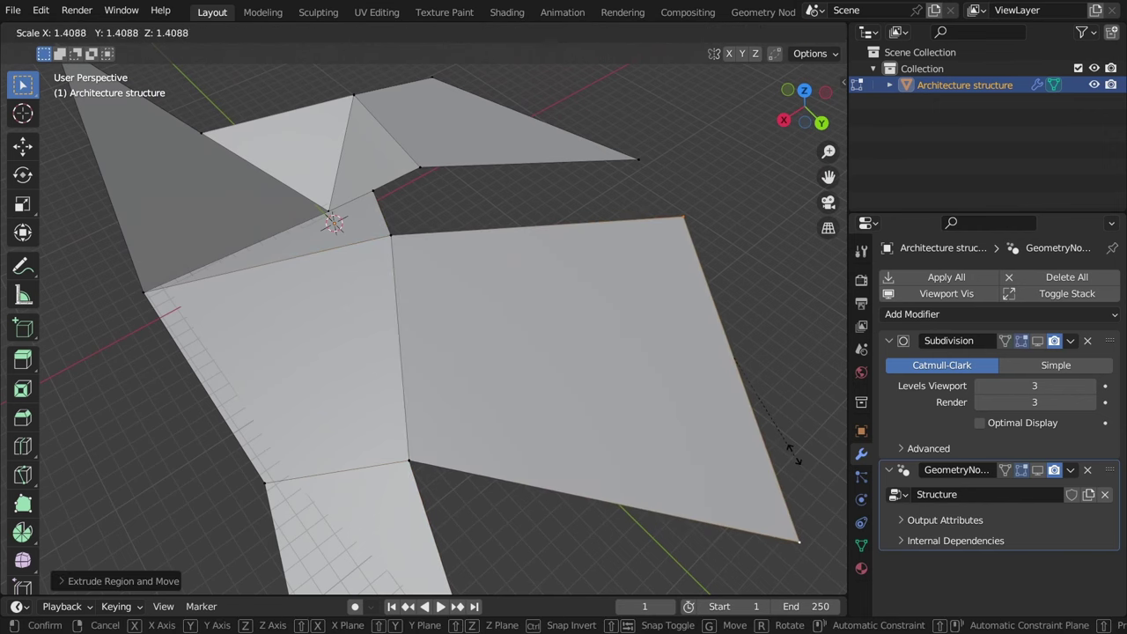
{"action": "left_click", "coordinate": [793, 454]}
Step: Add a loop cut across the arm panel and side panel, and bevel the shared middle vertex in Vertices mode with a 2.44 m width
{"action": "left_click", "coordinate": [409, 359]}
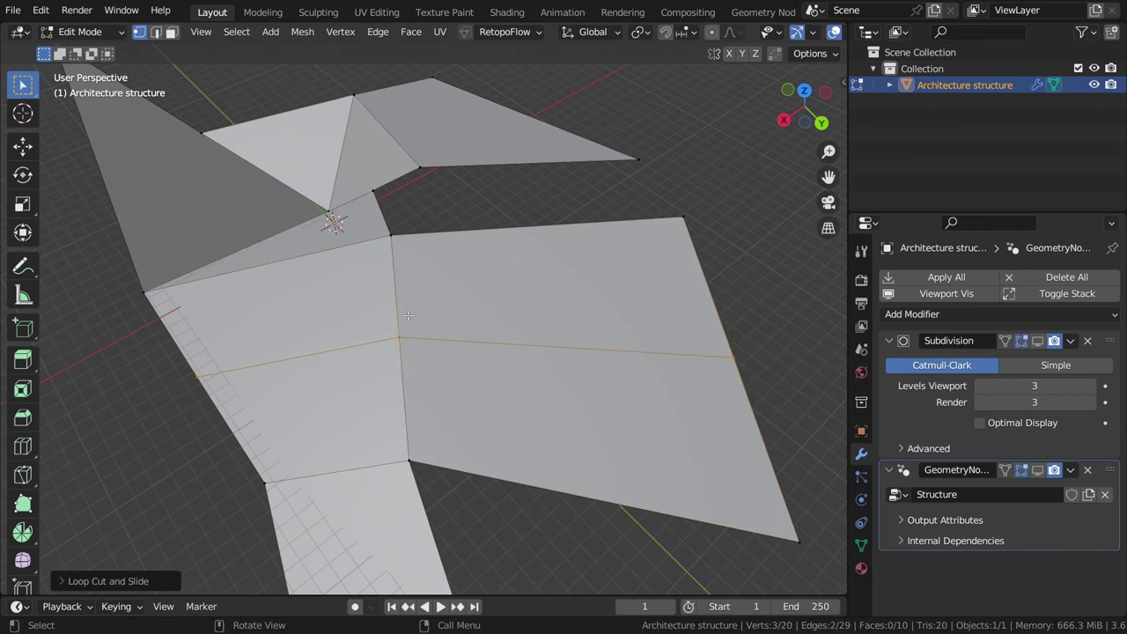
{"action": "scroll", "coordinate": [404, 309], "scroll_direction": "up", "scroll_amount": 2}
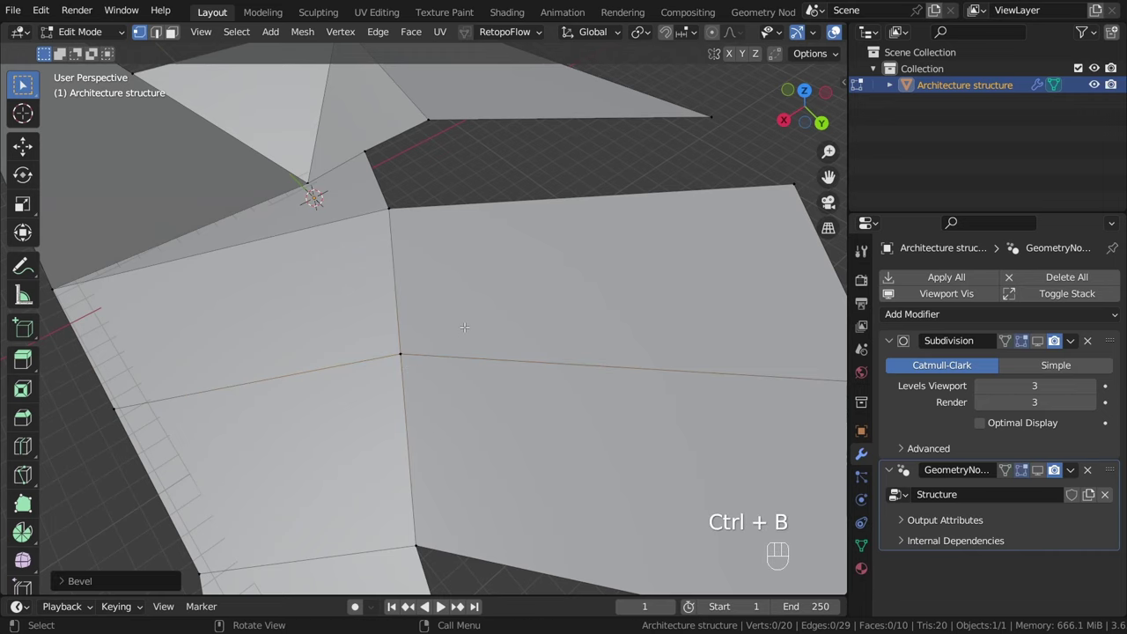
{"action": "left_click", "coordinate": [98, 580]}
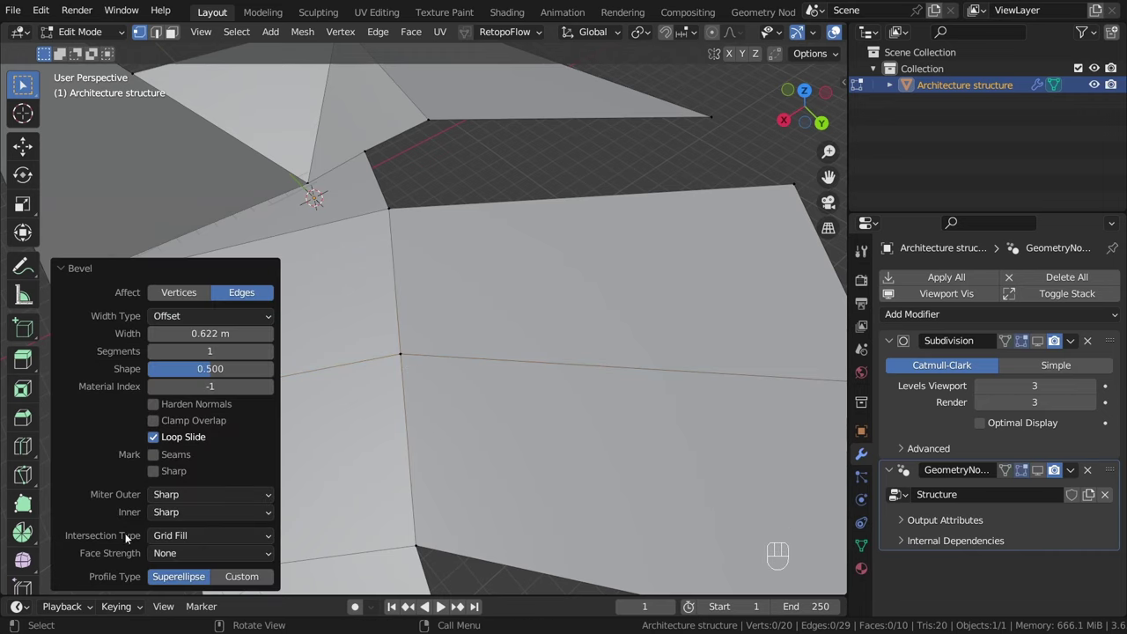
{"action": "left_click", "coordinate": [177, 295]}
{"action": "middle_click_drag", "start_coordinate": [300, 423], "coordinate": [296, 519]}
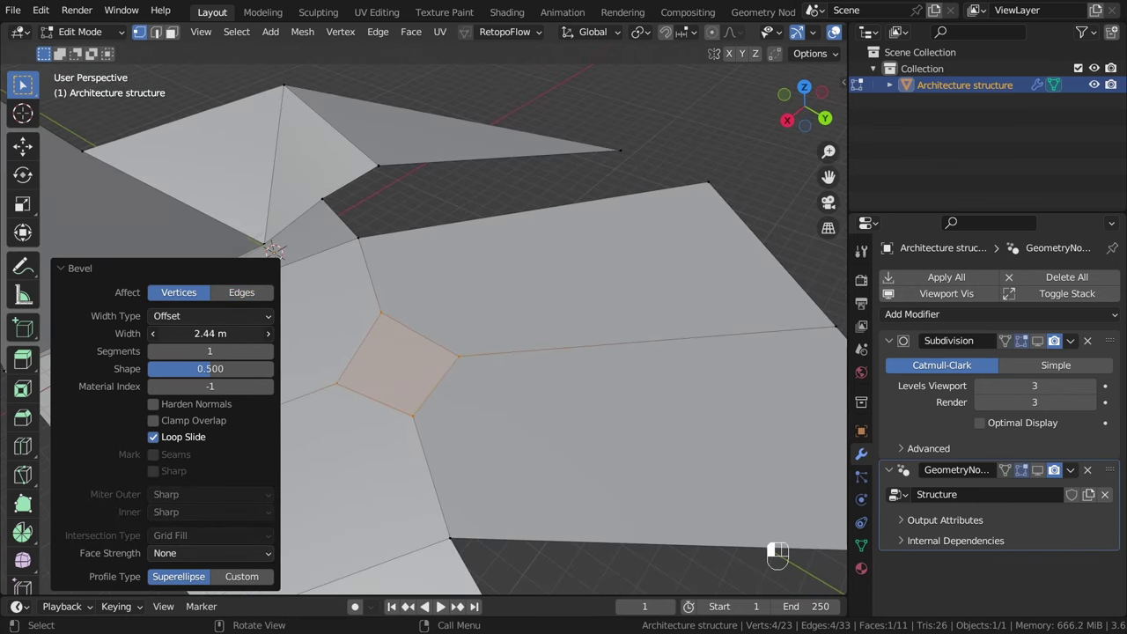
Step: Extrude the bevelled four-sided face about 9.43 m straight down to form a supporting leg
{"action": "middle_click_drag", "start_coordinate": [644, 424], "coordinate": [488, 315]}
{"action": "key", "text": "e"}
{"action": "left_click", "coordinate": [578, 479]}
{"action": "middle_click_drag", "start_coordinate": [579, 479], "coordinate": [552, 404]}
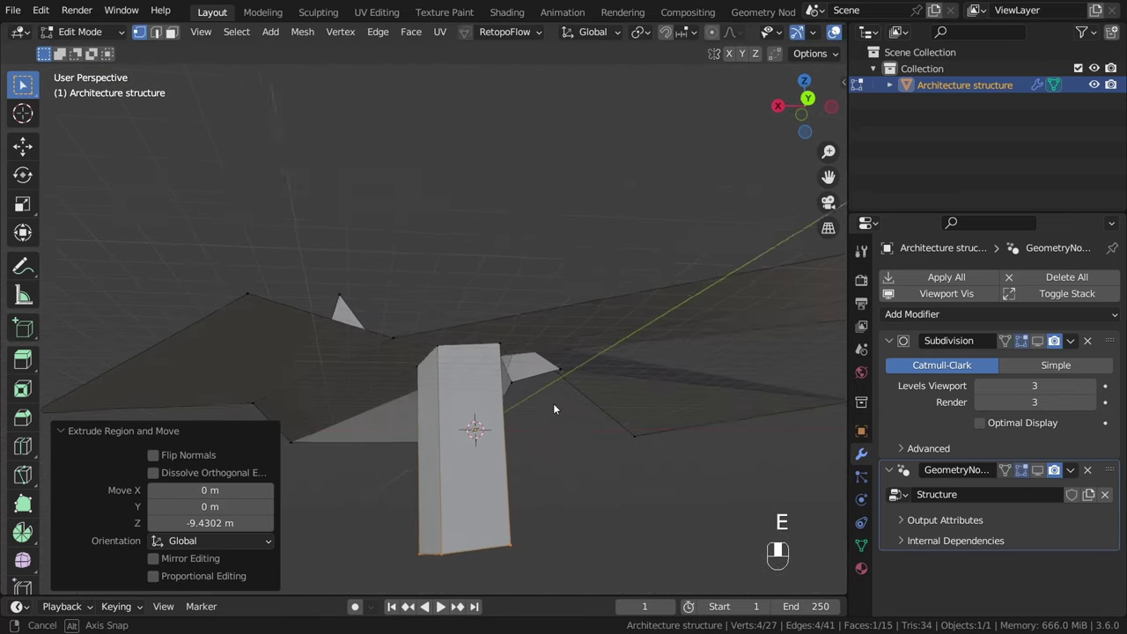
Step: Select all vertices at the leg's lower end through the mesh and scale them down to taper the leg
{"action": "key", "text": "a"}
{"action": "left_click", "coordinate": [511, 534]}
{"action": "middle_click_drag", "start_coordinate": [513, 525], "coordinate": [509, 484]}
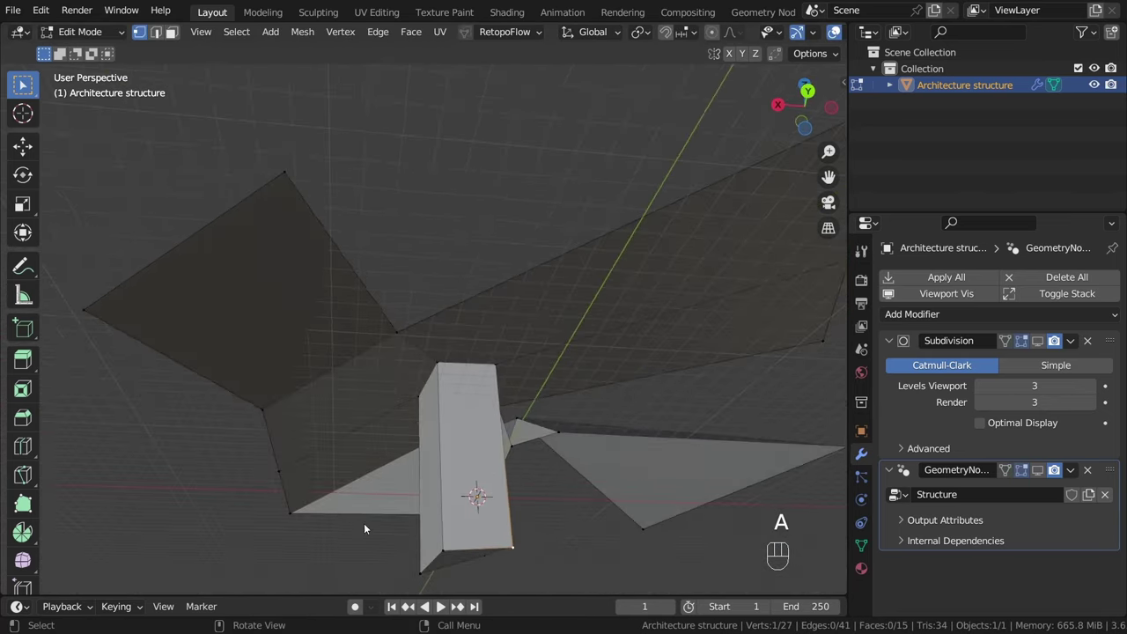
{"action": "key", "text": "z"}
{"action": "left_click_drag", "start_coordinate": [400, 518], "coordinate": [576, 593]}
{"action": "key", "text": "z"}
{"action": "left_click", "coordinate": [588, 506]}
{"action": "mouse_move", "coordinate": [630, 412]}
{"action": "middle_mouse_down"}
{"action": "mouse_move", "coordinate": [636, 458]}
{"action": "mouse_move", "coordinate": [562, 443]}
{"action": "middle_mouse_up"}
{"action": "key", "text": "s"}
{"action": "left_click", "coordinate": [445, 452]}
{"action": "left_click", "coordinate": [591, 454]}
Step: Return to Object Mode, show the Subdivision and geometry nodes modifiers in the viewport again and deselect the structure
{"action": "key", "text": "Tab"}
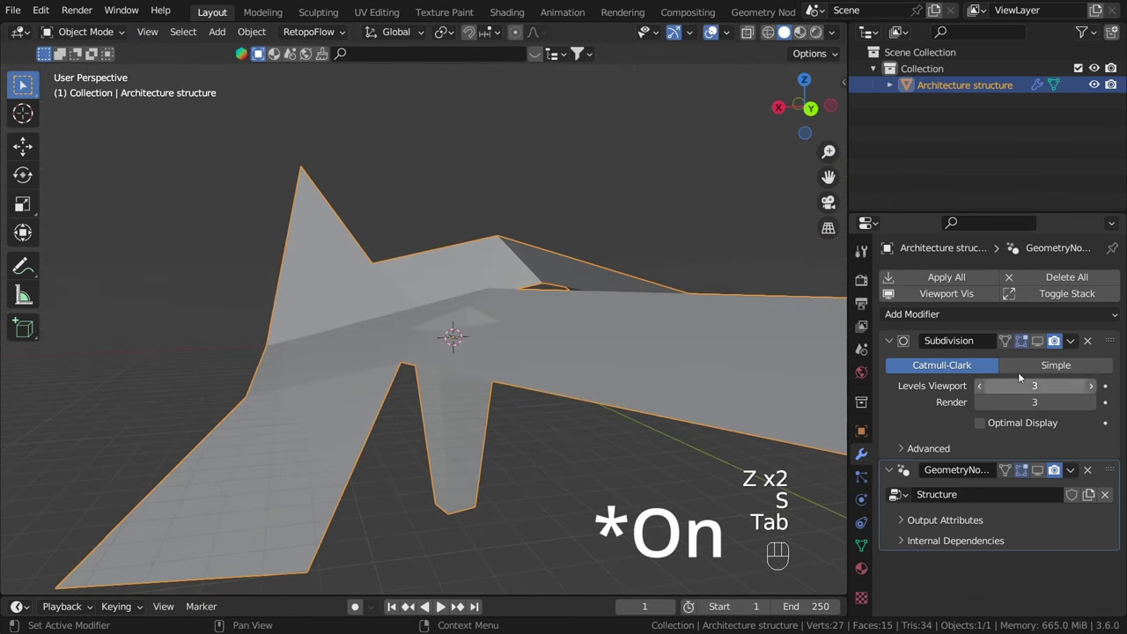
{"action": "left_click", "coordinate": [1037, 341]}
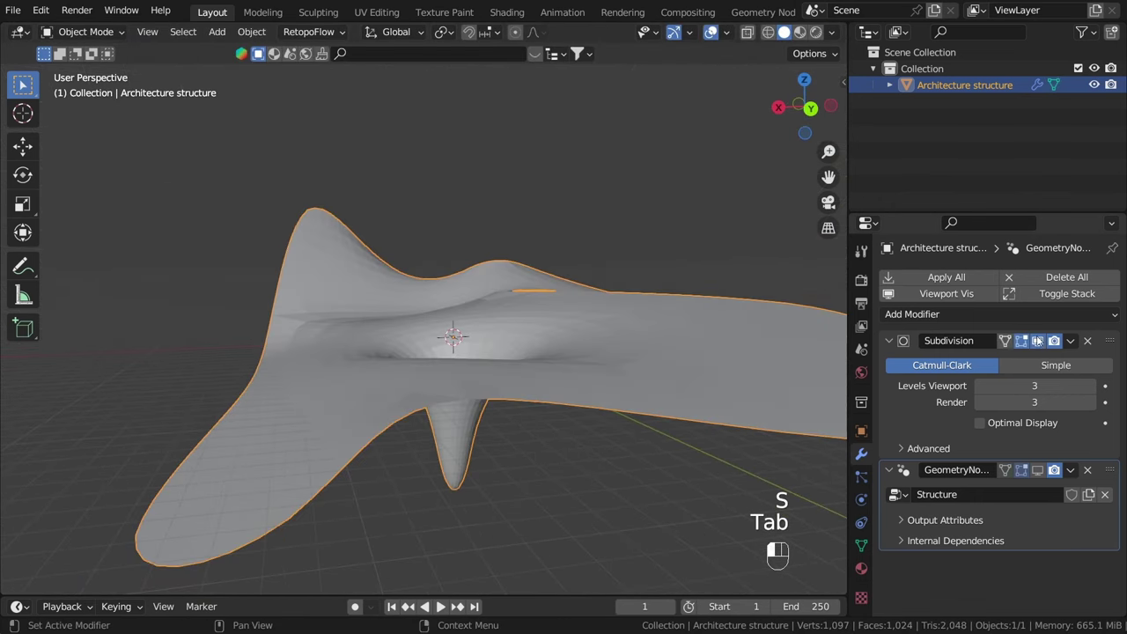
{"action": "left_click", "coordinate": [1037, 472]}
{"action": "left_click", "coordinate": [516, 502]}
Step: Examine the lattice and its new supporting leg from above, from underneath and up close
{"action": "middle_click_drag", "start_coordinate": [524, 405], "coordinate": [552, 515]}
{"action": "scroll", "coordinate": [387, 172], "scroll_direction": "up", "scroll_amount": 2}
{"action": "scroll", "coordinate": [487, 434], "scroll_direction": "down", "scroll_amount": 4}
{"action": "middle_click_drag", "start_coordinate": [487, 437], "coordinate": [470, 305]}
{"action": "scroll", "coordinate": [486, 437], "scroll_direction": "down", "scroll_amount": 1}
{"action": "scroll", "coordinate": [507, 478], "scroll_direction": "up", "scroll_amount": 4}
{"action": "middle_click_drag", "start_coordinate": [489, 506], "coordinate": [515, 428]}
{"action": "scroll", "coordinate": [509, 493], "scroll_direction": "up", "scroll_amount": 1}
Step: Undo the first loop cut on the leg and add a new one around it, slid toward the leg's lower end
{"action": "left_click", "coordinate": [446, 431]}
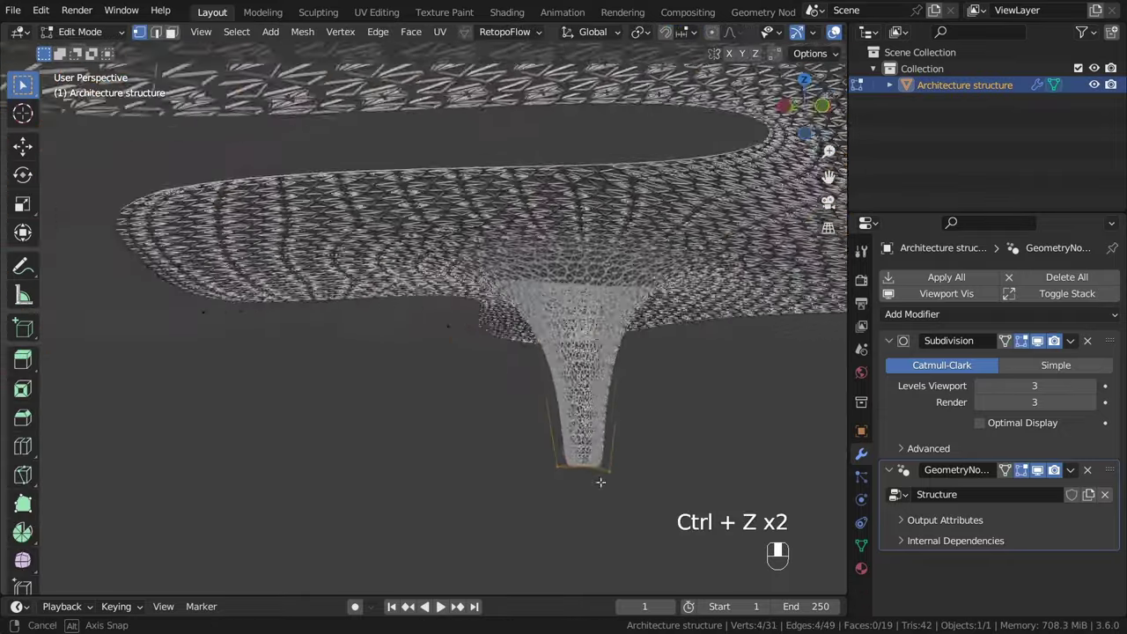
{"action": "key", "text": "ctrl+z"}
{"action": "middle_click_drag", "start_coordinate": [600, 482], "coordinate": [650, 459]}
{"action": "left_click", "coordinate": [352, 402]}
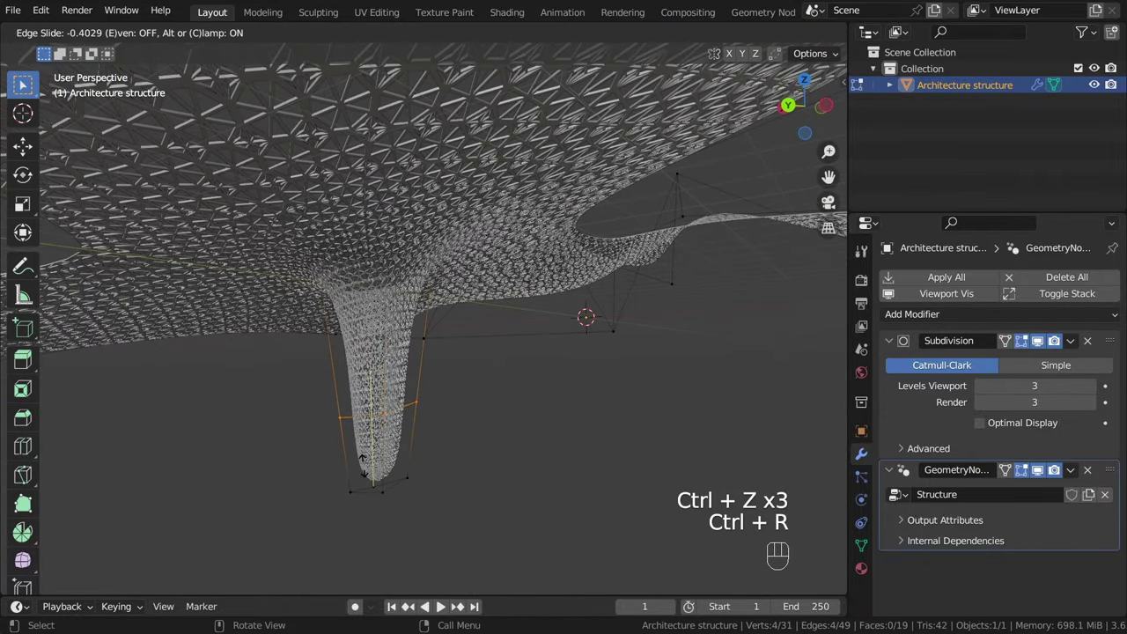
{"action": "left_click", "coordinate": [364, 506]}
Step: Leave Edit Mode, deselect the structure and view the reshaped lattice from another side
{"action": "middle_click_drag", "start_coordinate": [444, 457], "coordinate": [476, 453]}
{"action": "key", "text": "Tab"}
{"action": "left_click", "coordinate": [449, 440]}
{"action": "middle_click_drag", "start_coordinate": [406, 434], "coordinate": [677, 463]}
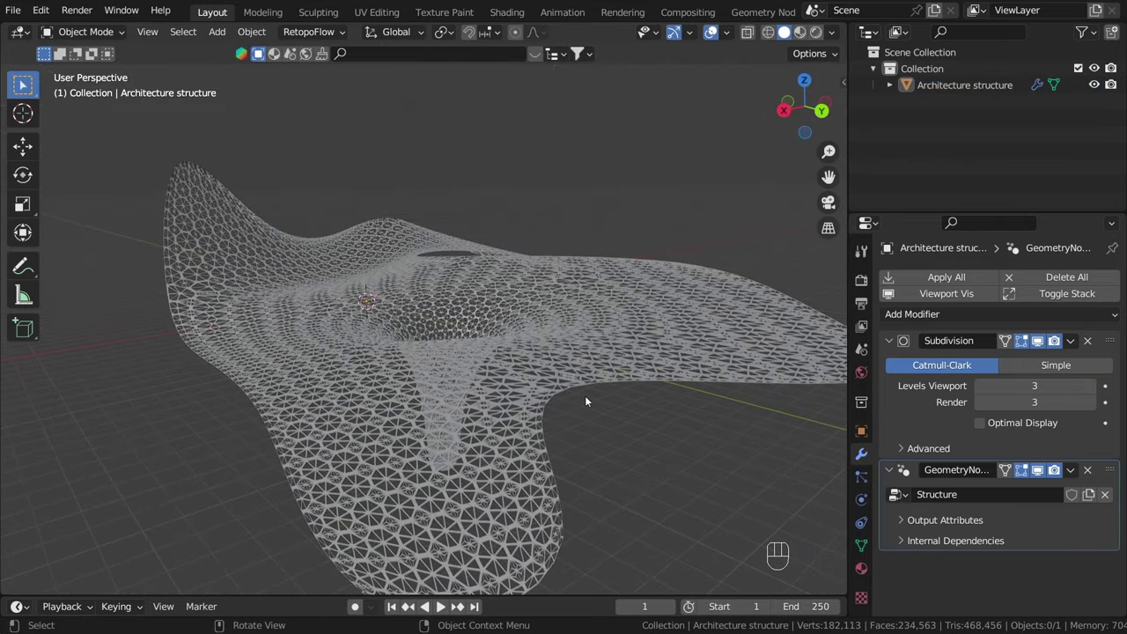